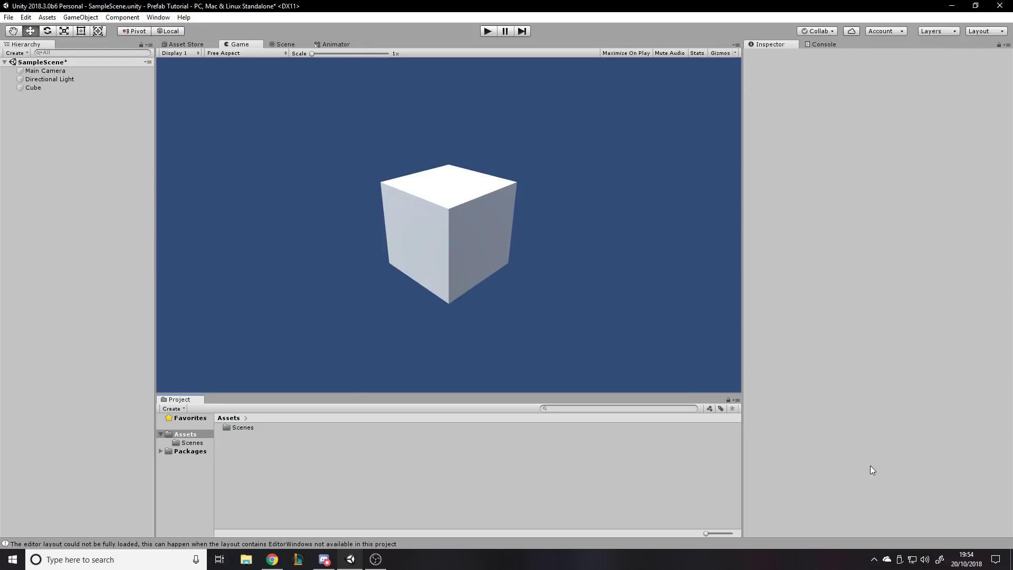
- Launch Unity Hub from the system tray and nudge its window into place
left_click(874, 563)
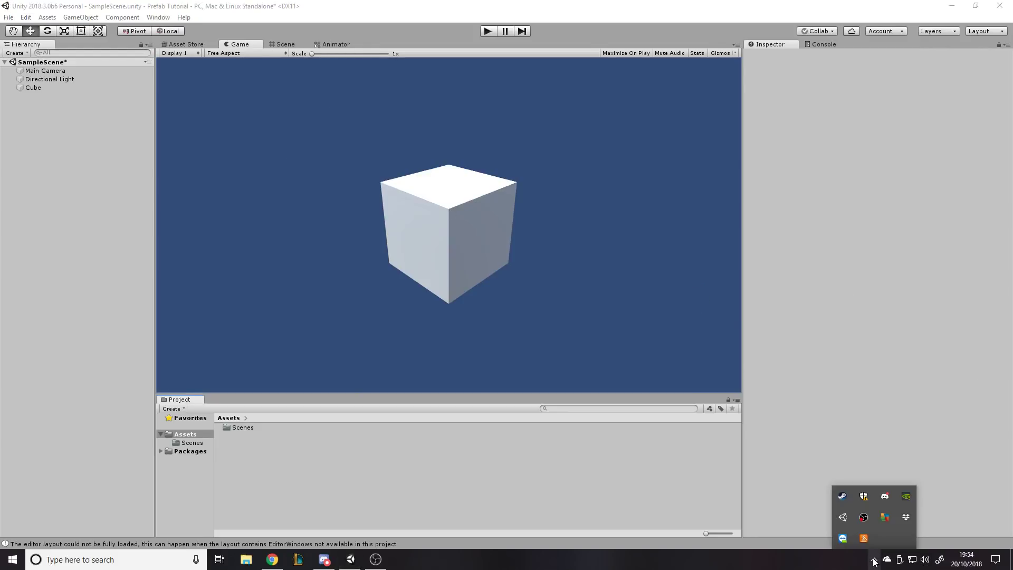
left_click(841, 517)
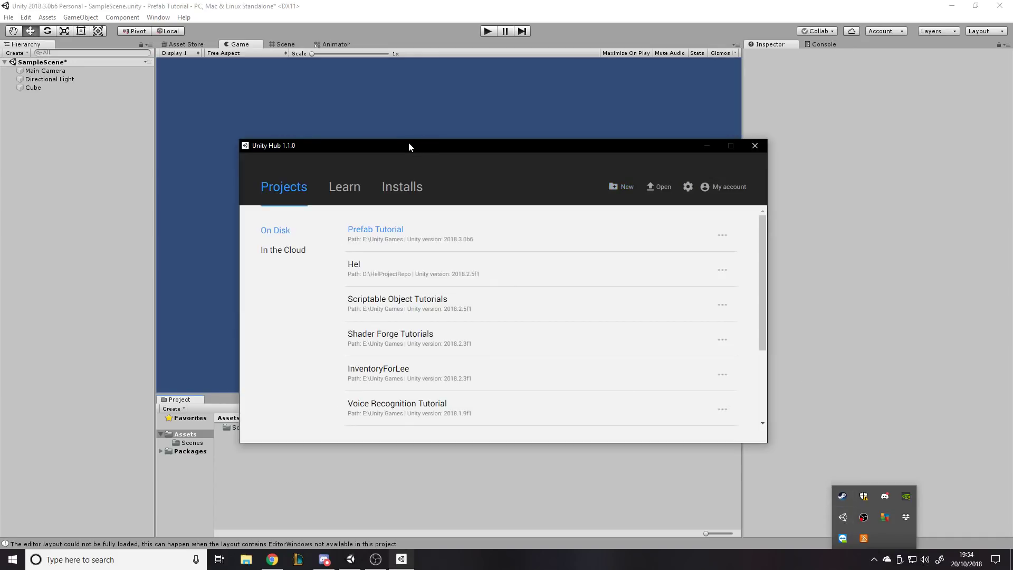
left_click_drag(408, 143, 406, 139)
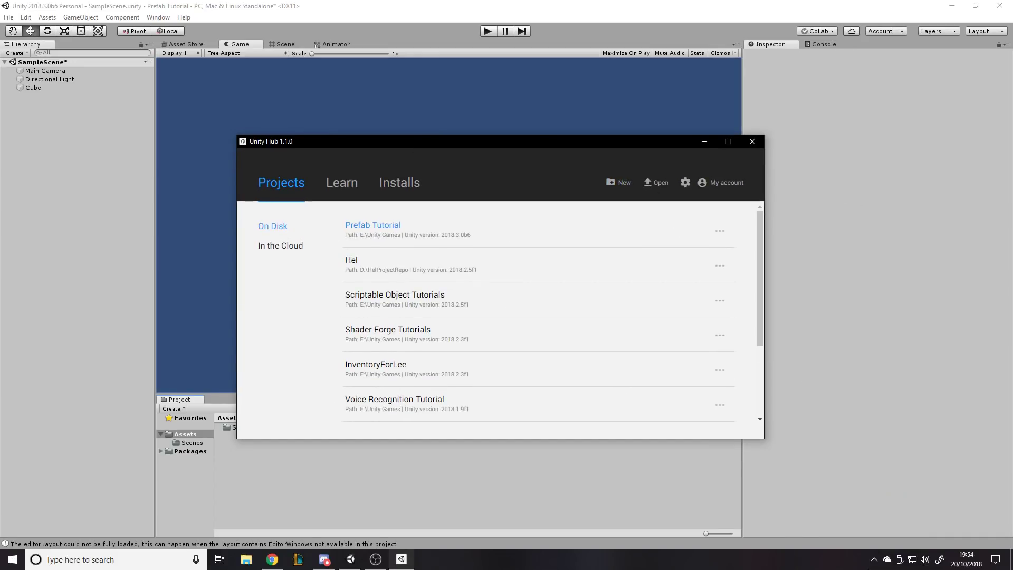
left_click(874, 560)
left_click(874, 560)
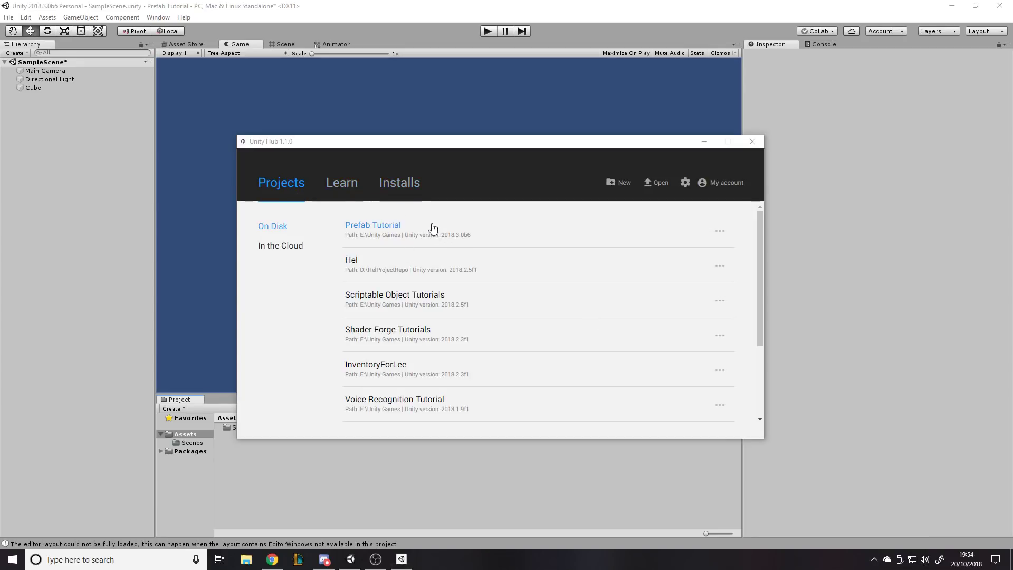
scroll(466, 317, "down", 1)
scroll(466, 340, "up", 1)
- Browse the installed, official and beta Unity versions under Installs, then return to Projects
left_click(396, 183)
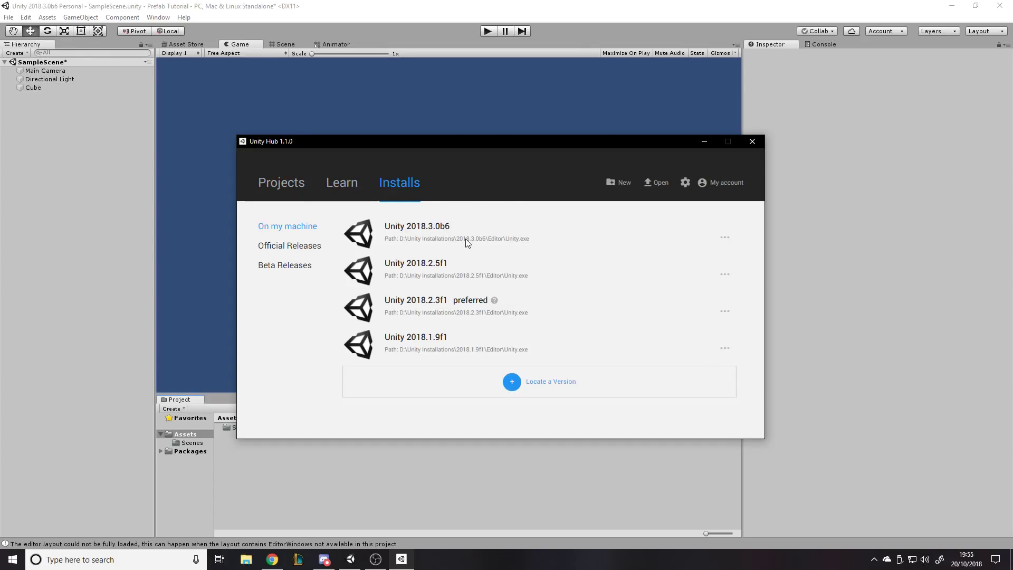
left_click(304, 251)
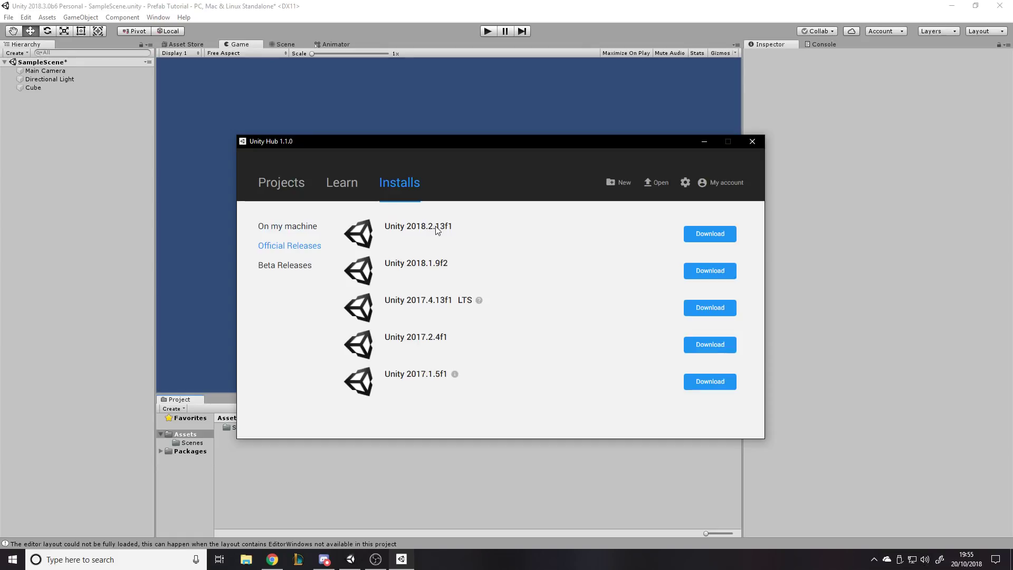
left_click(289, 226)
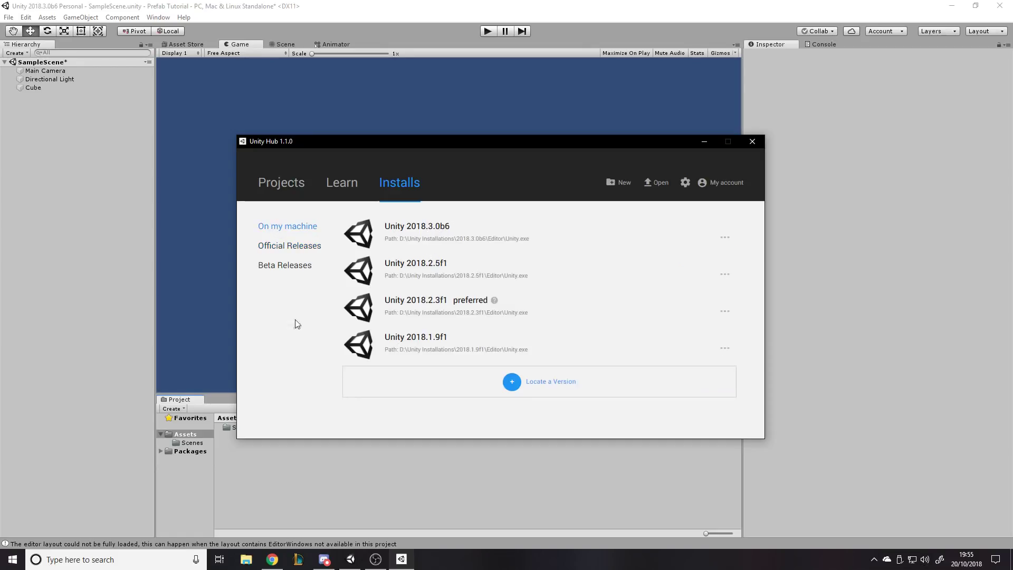
left_click(287, 264)
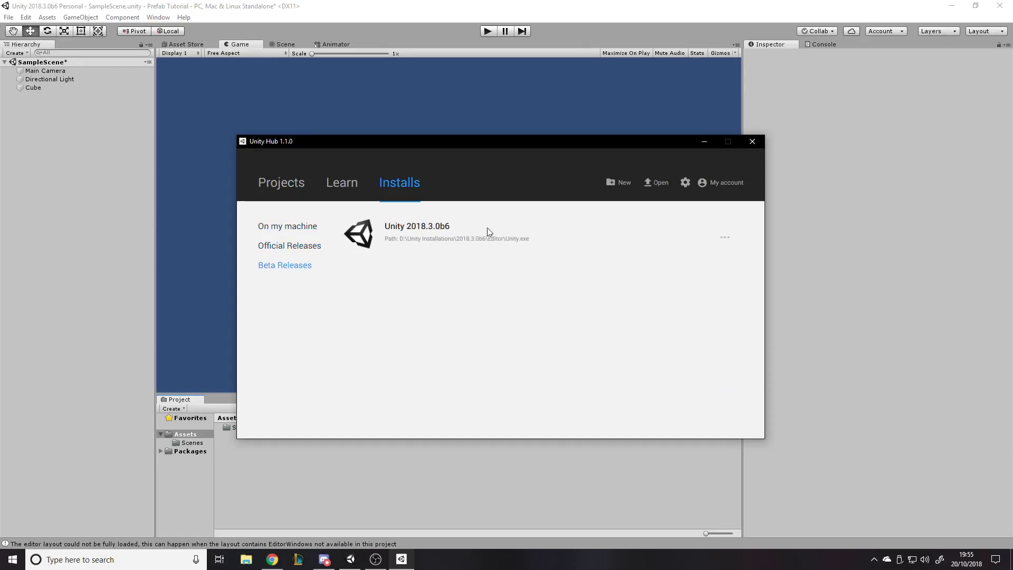
left_click(269, 246)
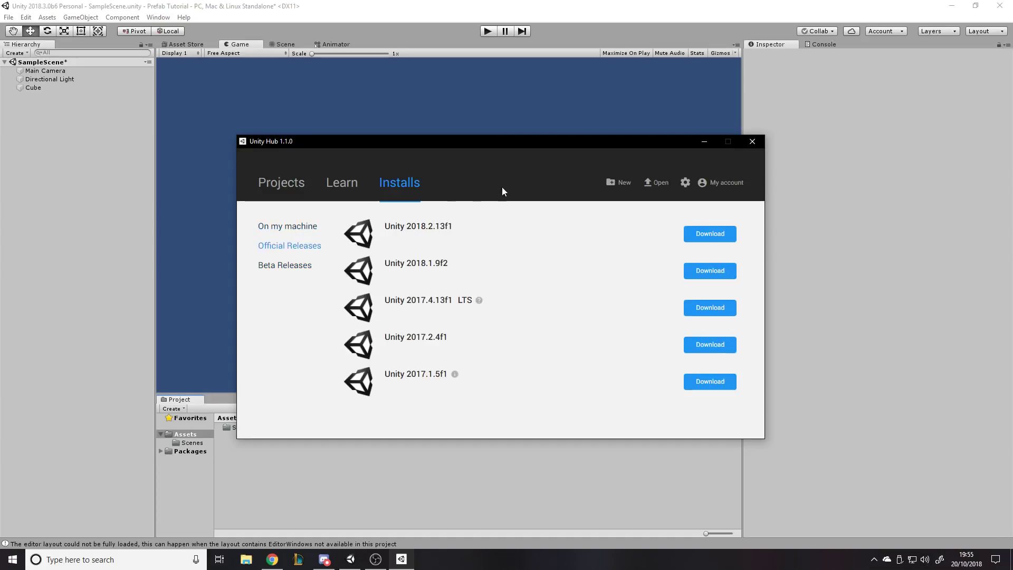
left_click(285, 187)
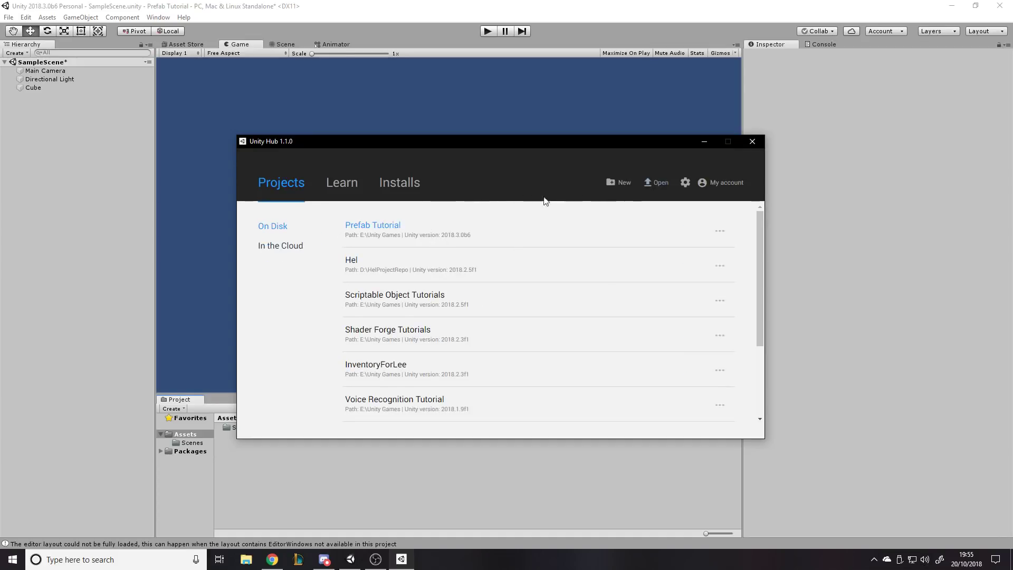
- Start a new project using Unity 2018.3.0b6, then close Unity Hub
left_click(620, 183)
left_click(560, 259)
left_click(555, 255)
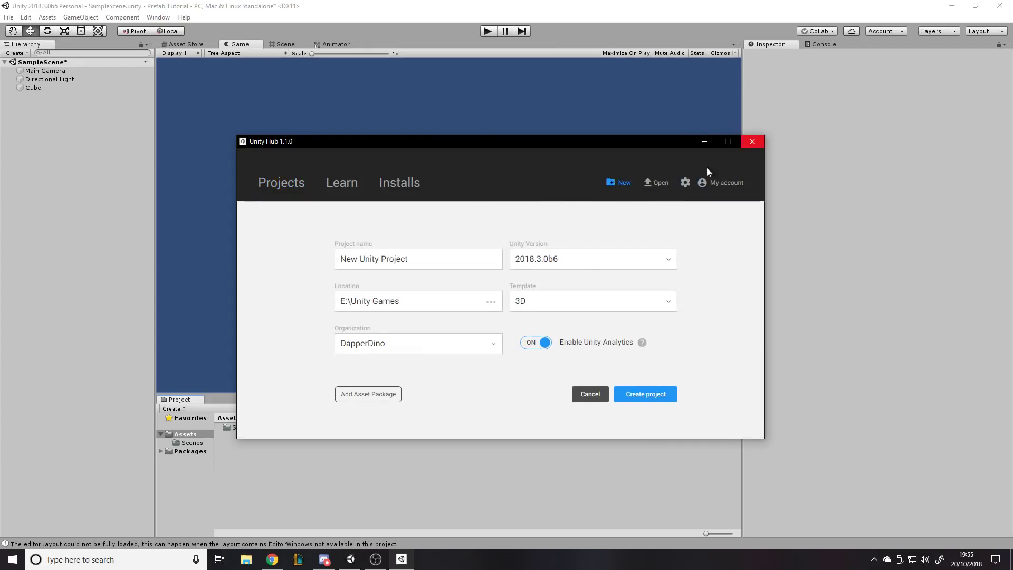
left_click(747, 143)
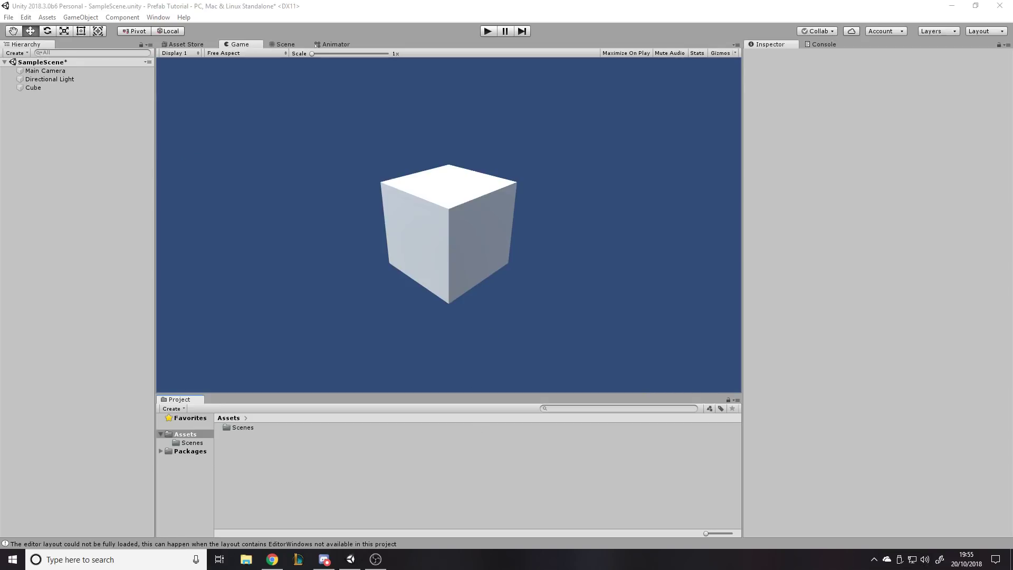
- Add a Rigidbody component to the Cube in SampleScene
left_click(648, 4)
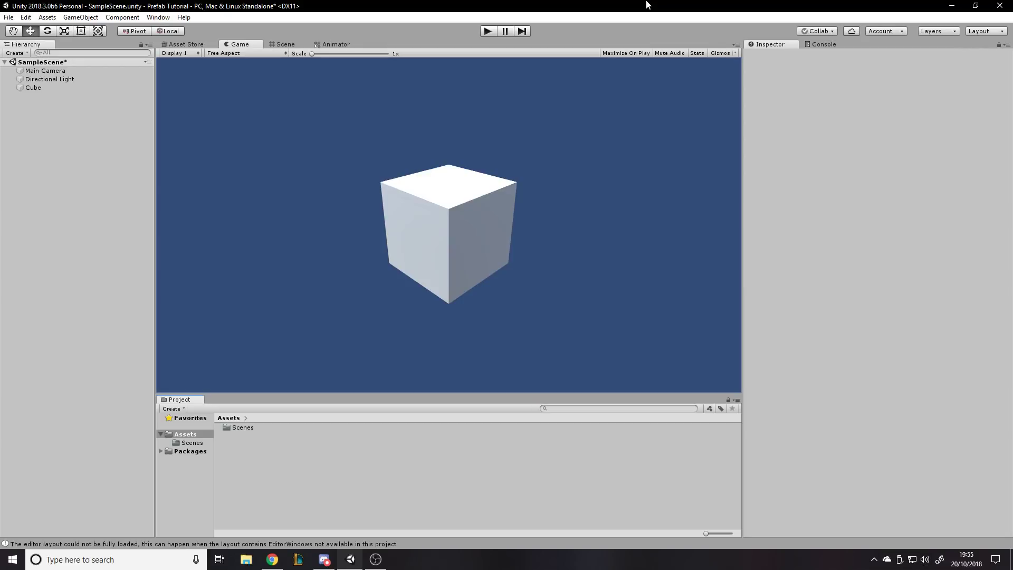
left_click(43, 87)
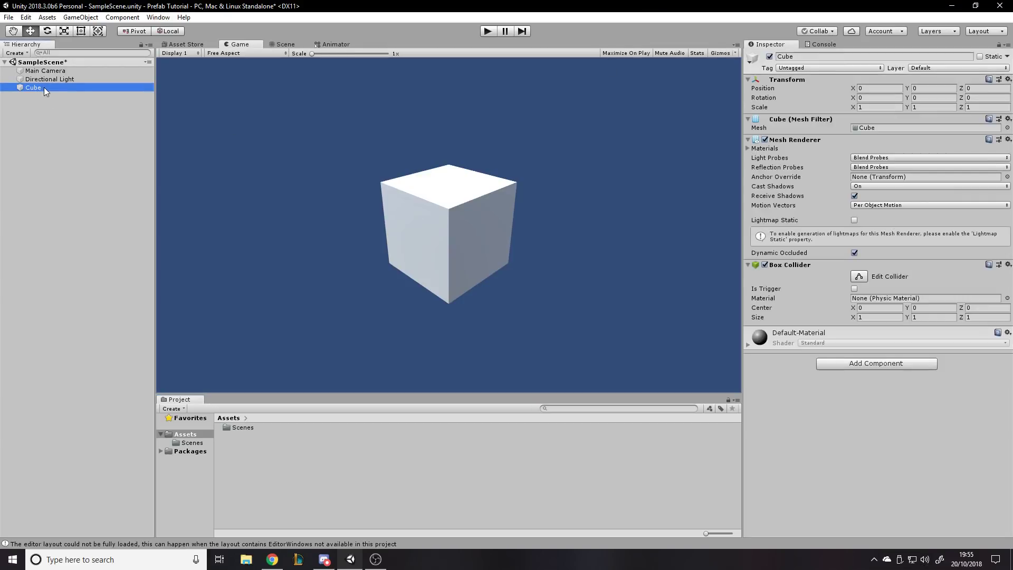
left_click(836, 368)
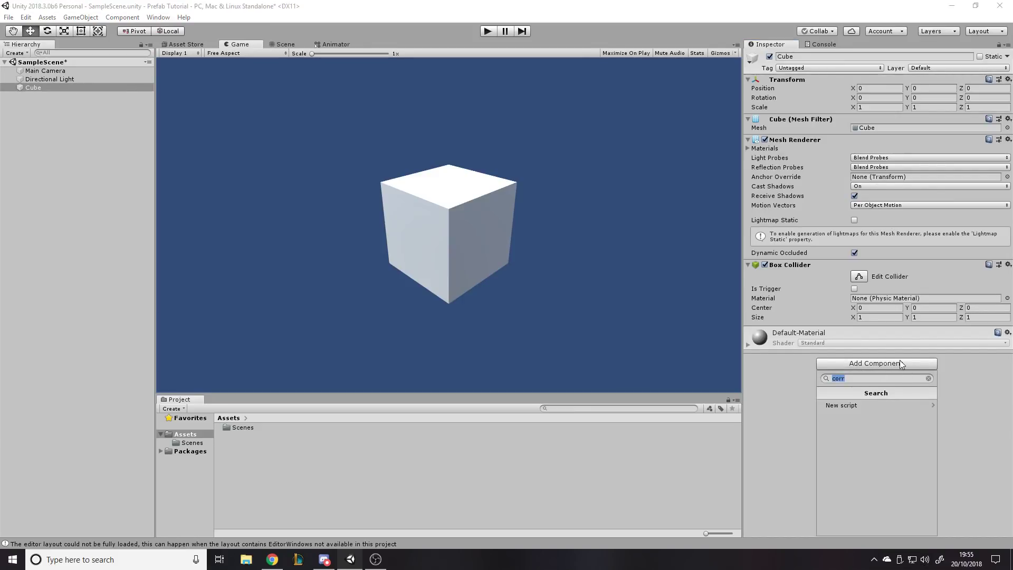
type("rig")
key("Down")
key("Down")
key("Return")
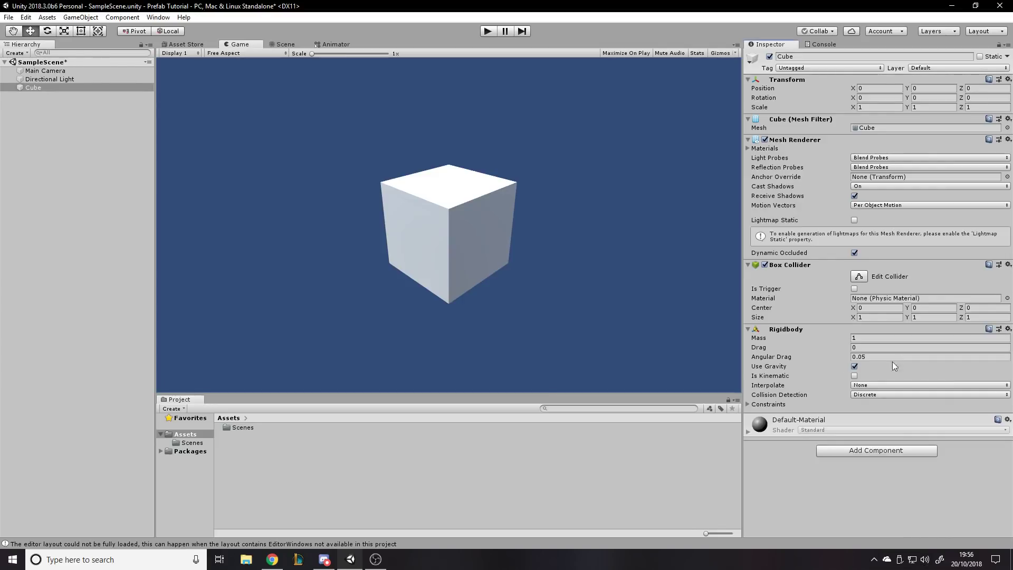
- Save the Cube as a Cube prefab in Assets and delete it from the scene
left_click(39, 87)
left_click_drag(154, 161, 307, 446)
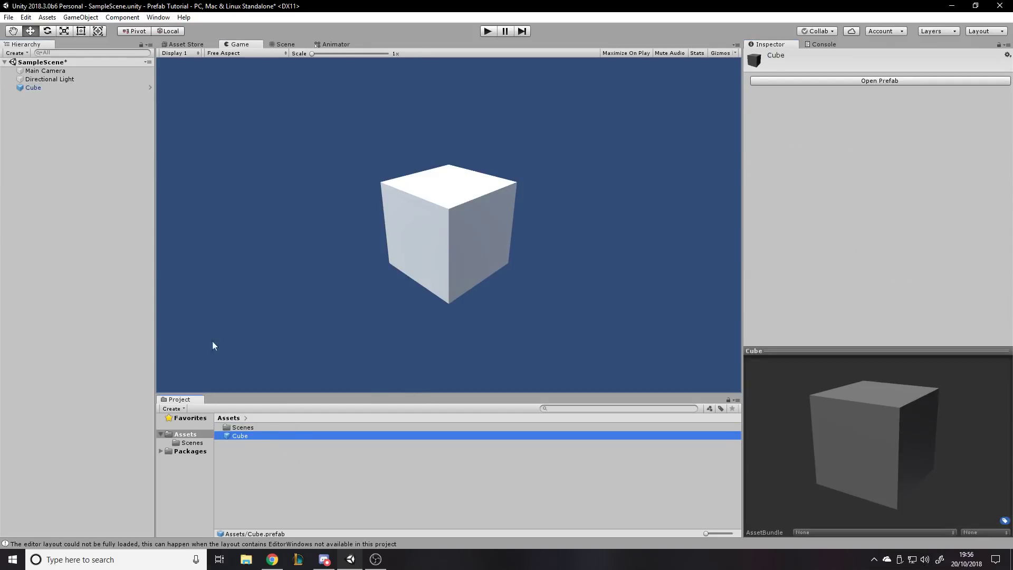
left_click(260, 445)
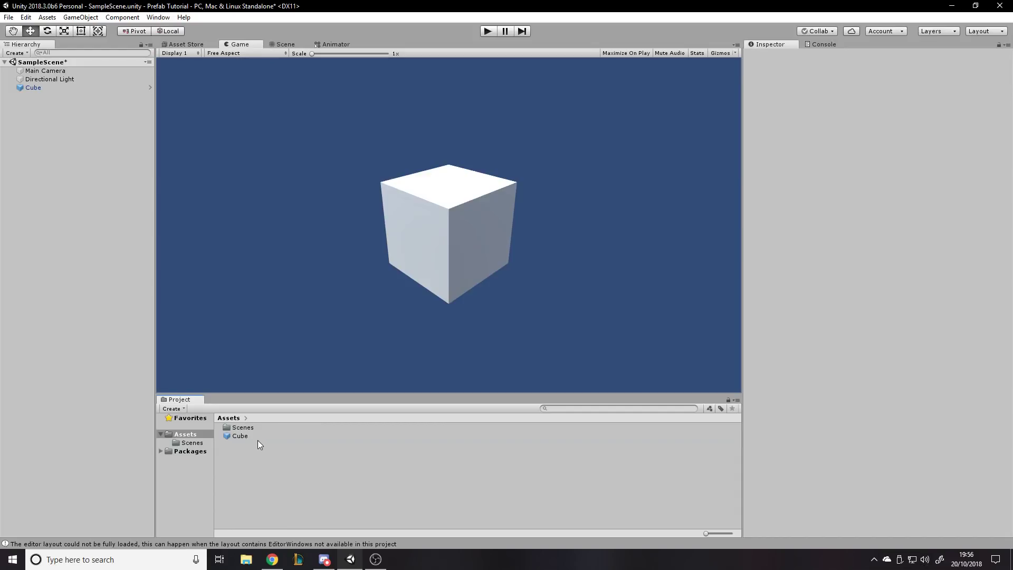
left_click(258, 439)
left_click(437, 469)
left_click(248, 436)
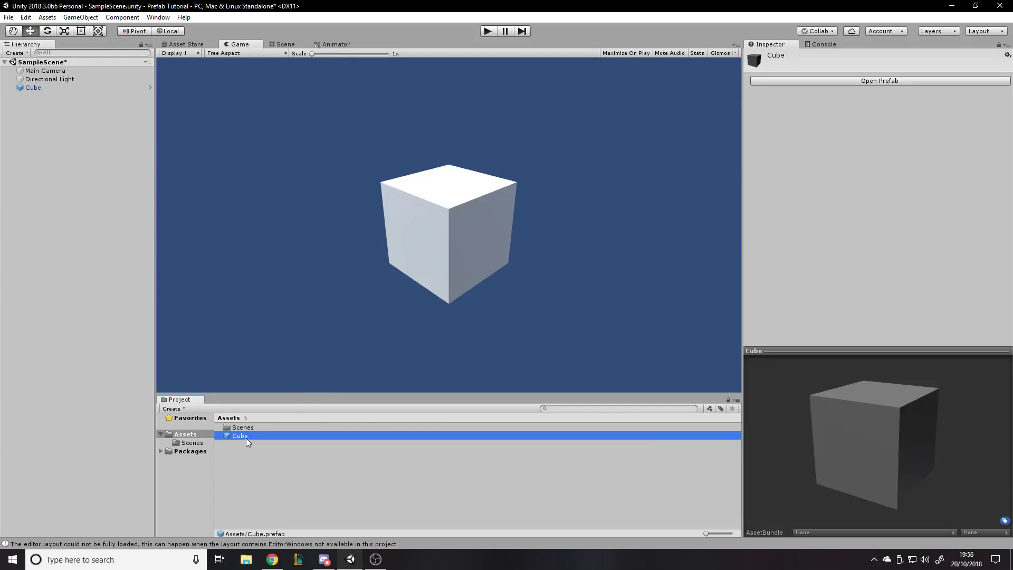
left_click(67, 86)
key("Delete")
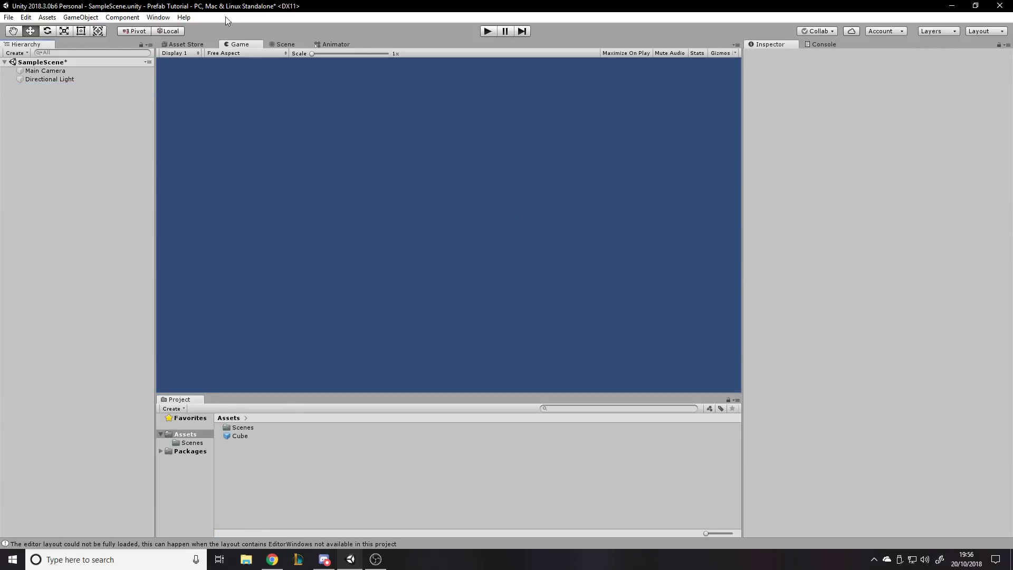
- Place three Cube prefab instances in the scene and reorder Cube below Cube (2)
left_click(274, 46)
left_click_drag(240, 435, 96, 289)
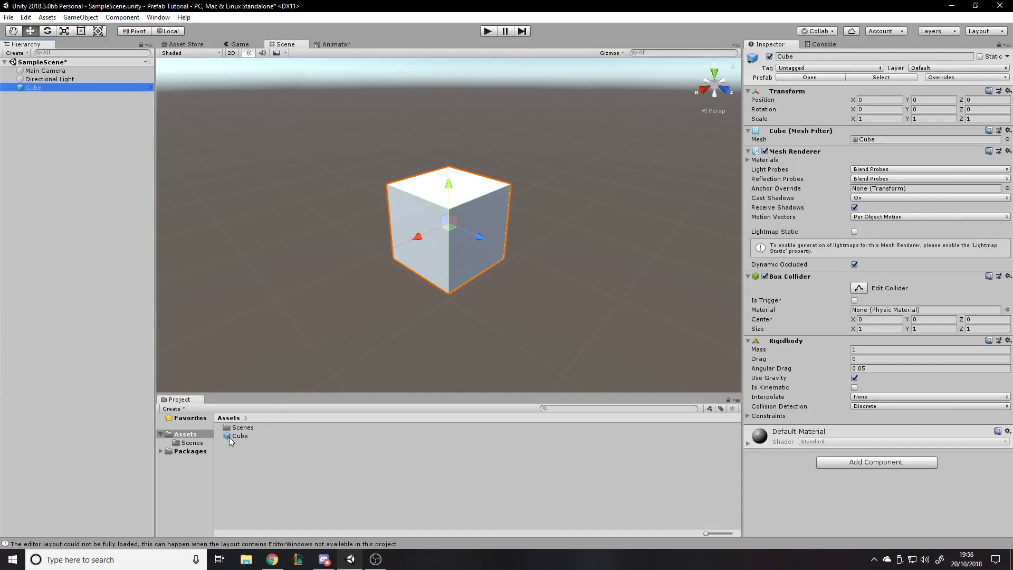
left_click_drag(229, 436, 298, 233)
left_click_drag(239, 439, 628, 320)
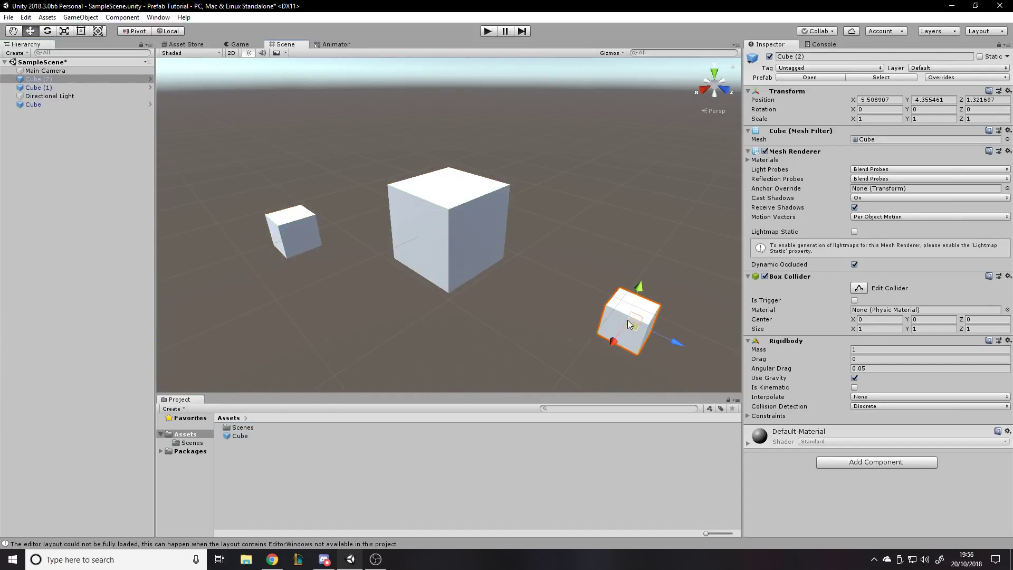
left_click(240, 44)
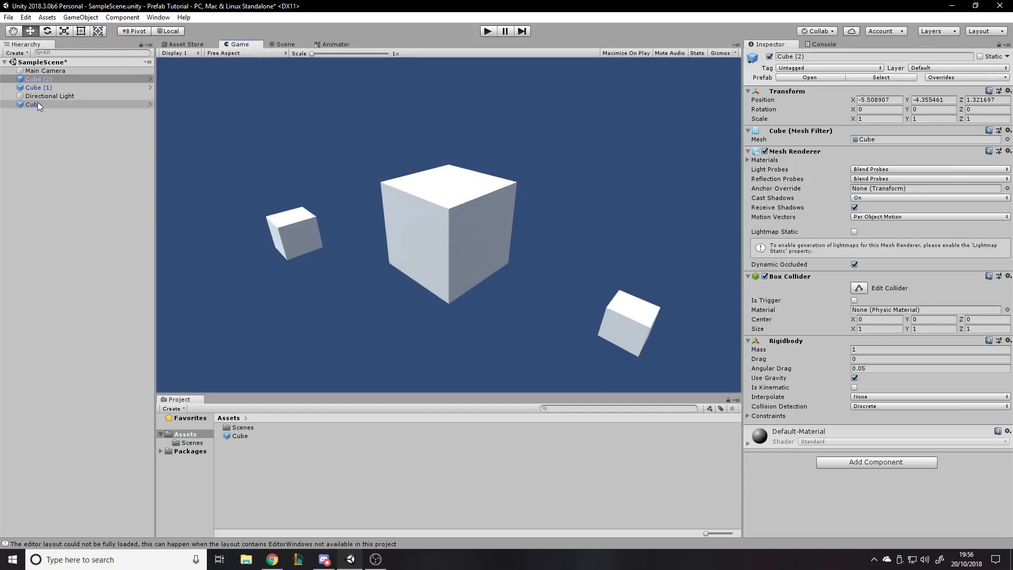
left_click_drag(37, 103, 42, 84)
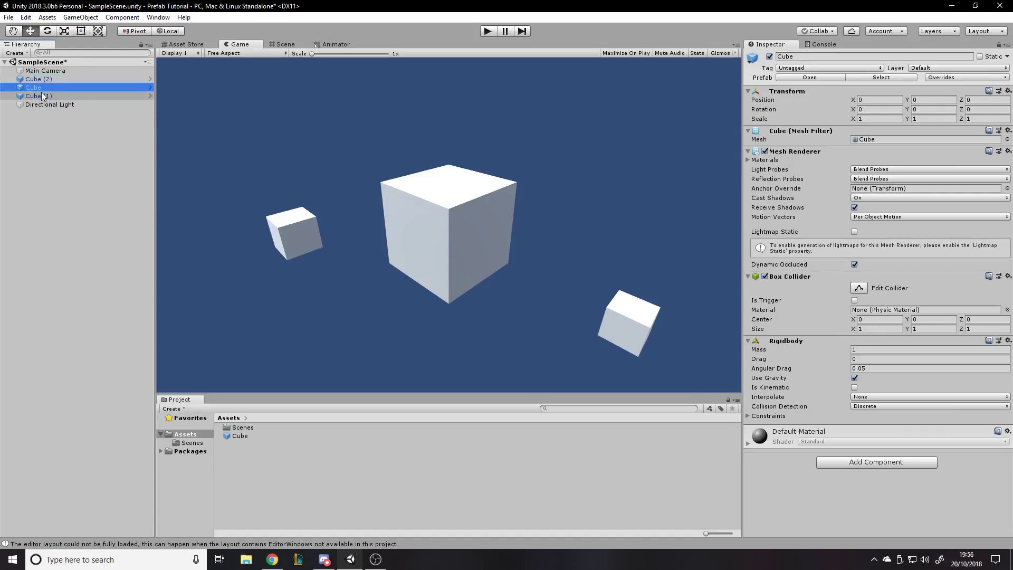
left_click(43, 79)
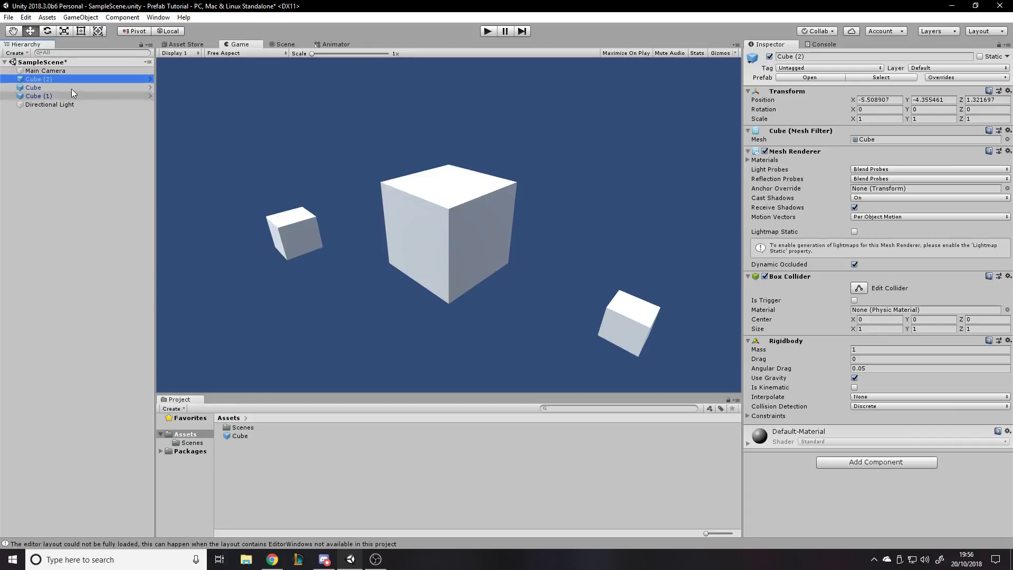
- Scale the original Cube to nearly double size and apply the change to the prefab
left_click(39, 88)
left_click(285, 44)
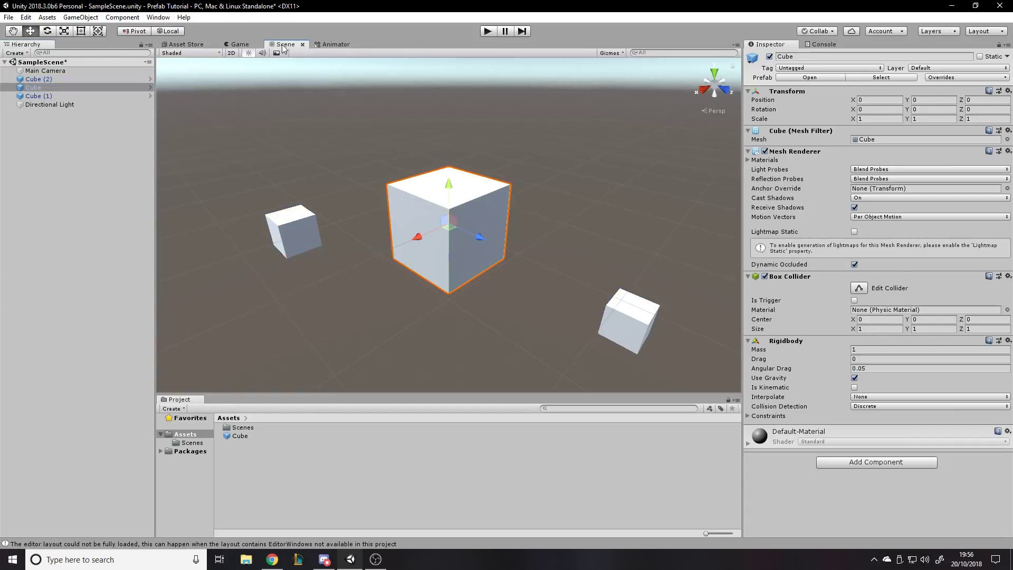
key("r")
left_click_drag(449, 224, 501, 226)
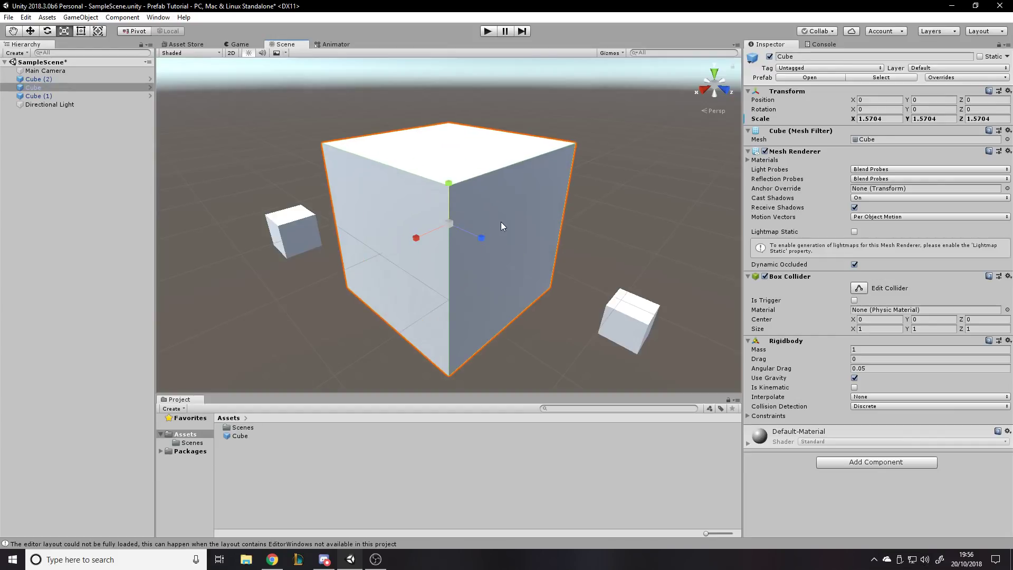
left_click(951, 77)
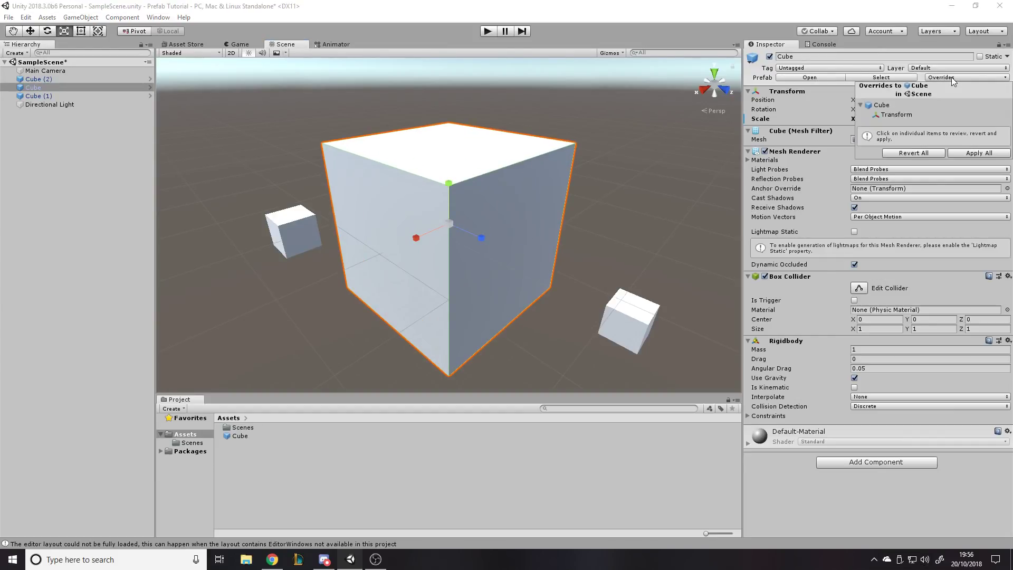
left_click(967, 152)
- Preview the result in the Game view, undo the prefab scale change, and return to Game view
left_click(251, 44)
left_click(285, 44)
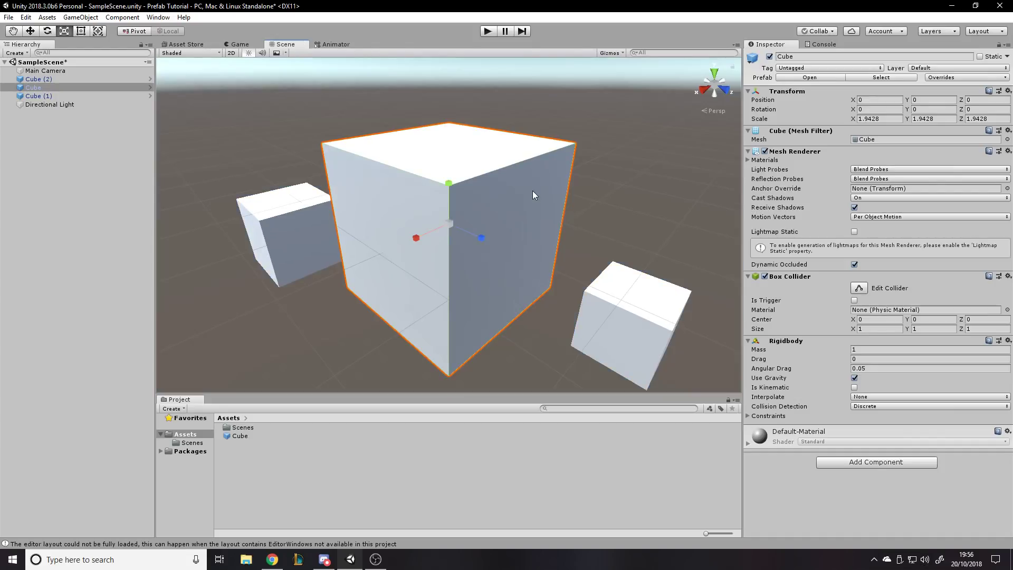
key("ctrl+z")
key("ctrl+z")
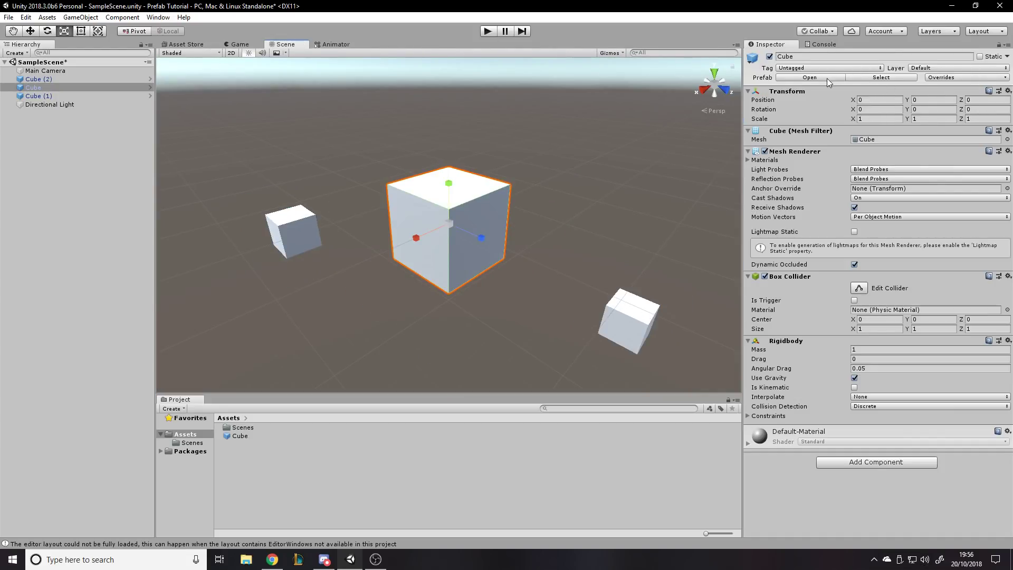
left_click(233, 44)
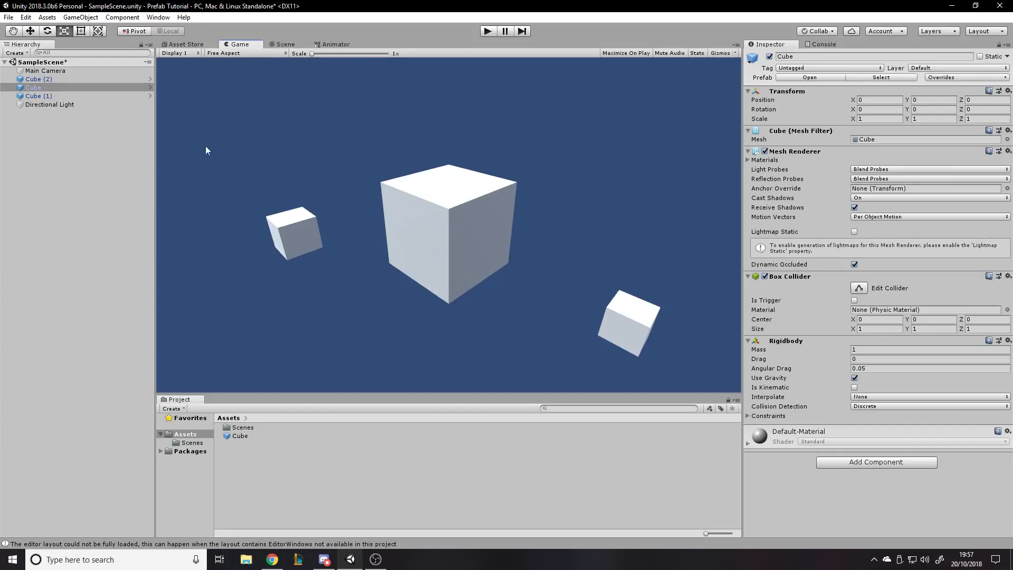
- Clear the selection and select the Cube prefab asset in Assets to see its preview
left_click(78, 119)
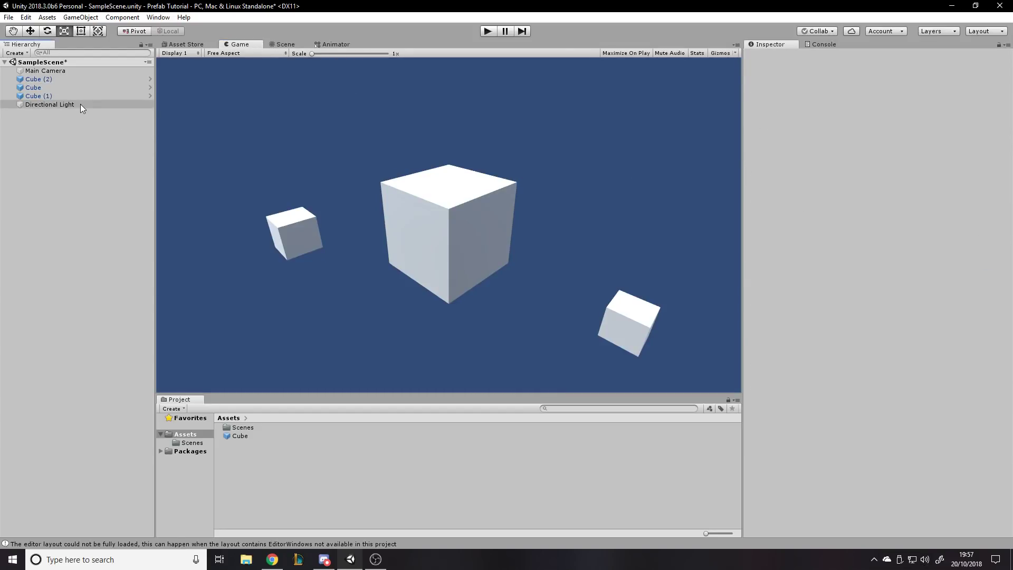
left_click(236, 436)
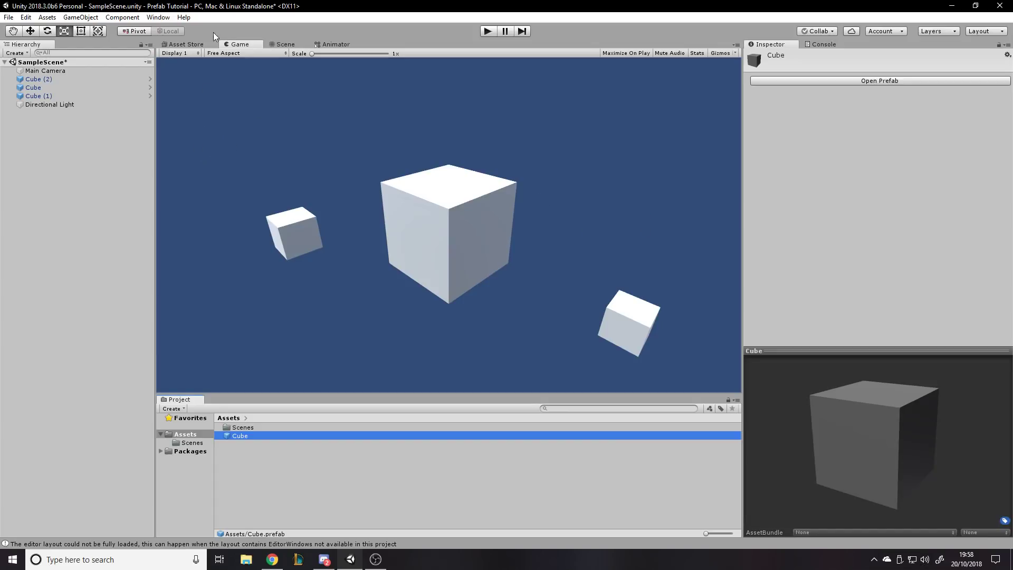
- Select the large centre Cube in the Scene view and set its Rigidbody Mass to 5
left_click(277, 46)
left_click(441, 198)
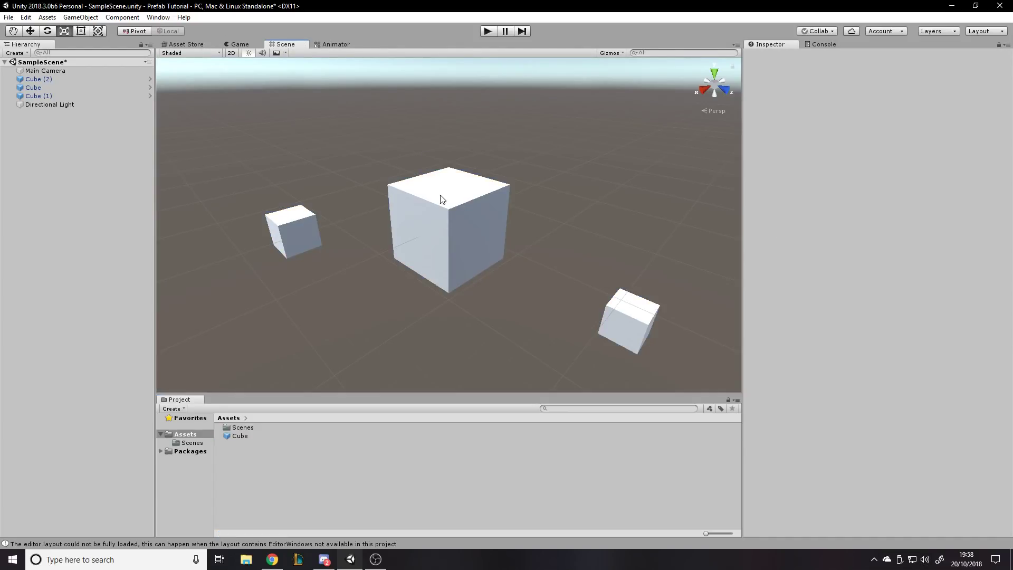
left_click(235, 435)
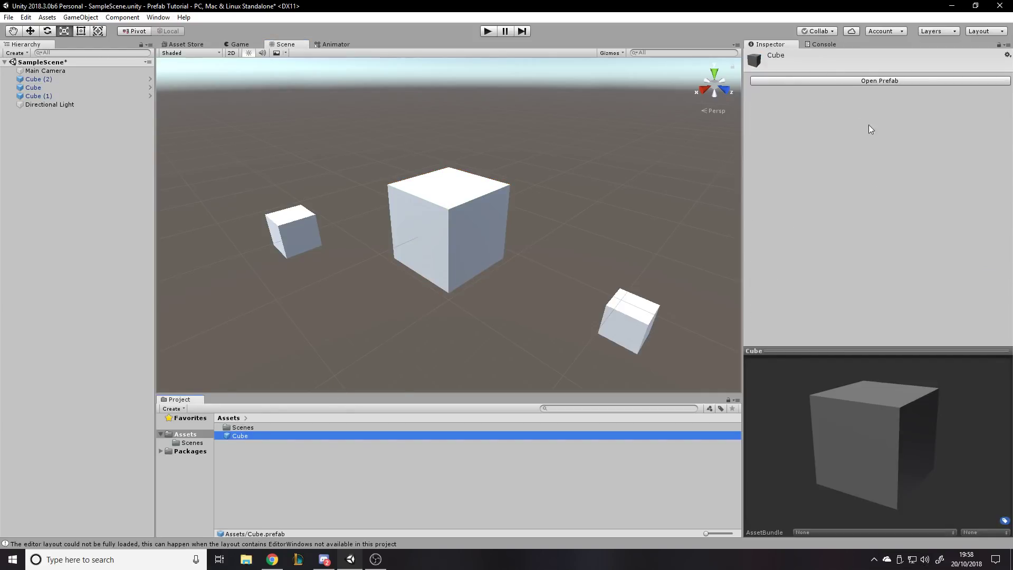
left_click(477, 194)
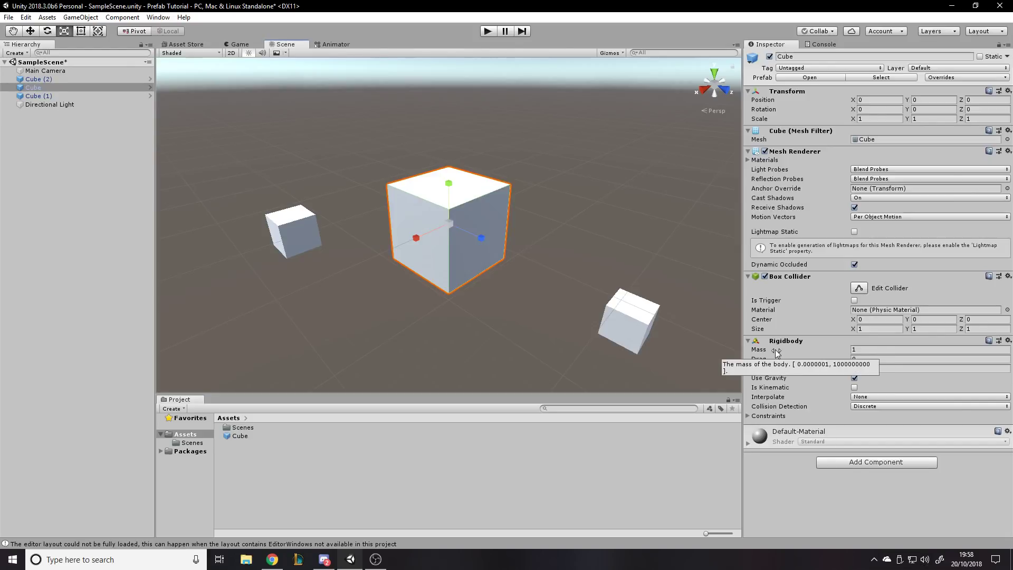
left_click(865, 349)
type("5")
left_click(844, 479)
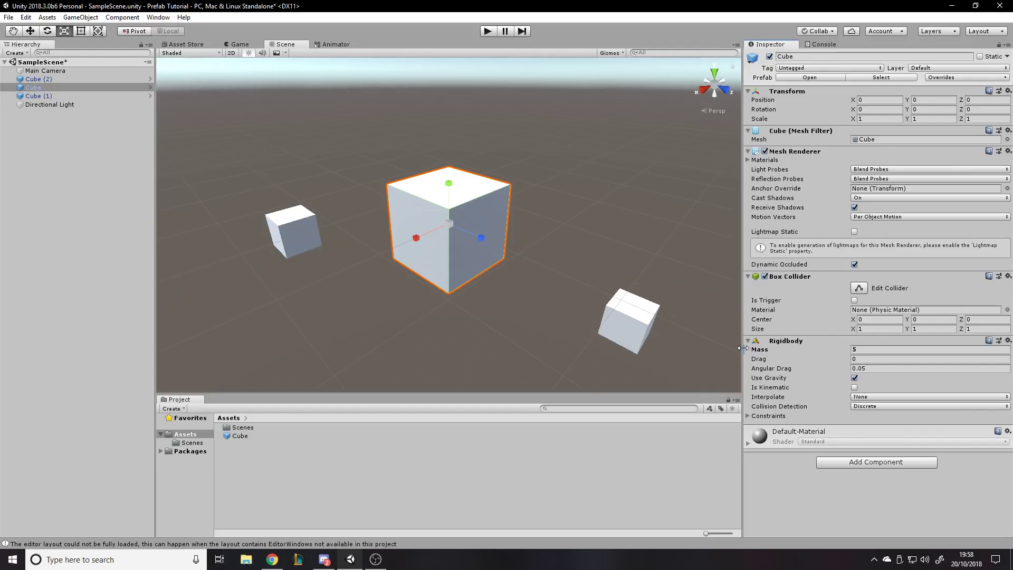
left_click_drag(743, 348, 748, 349)
left_click(872, 350)
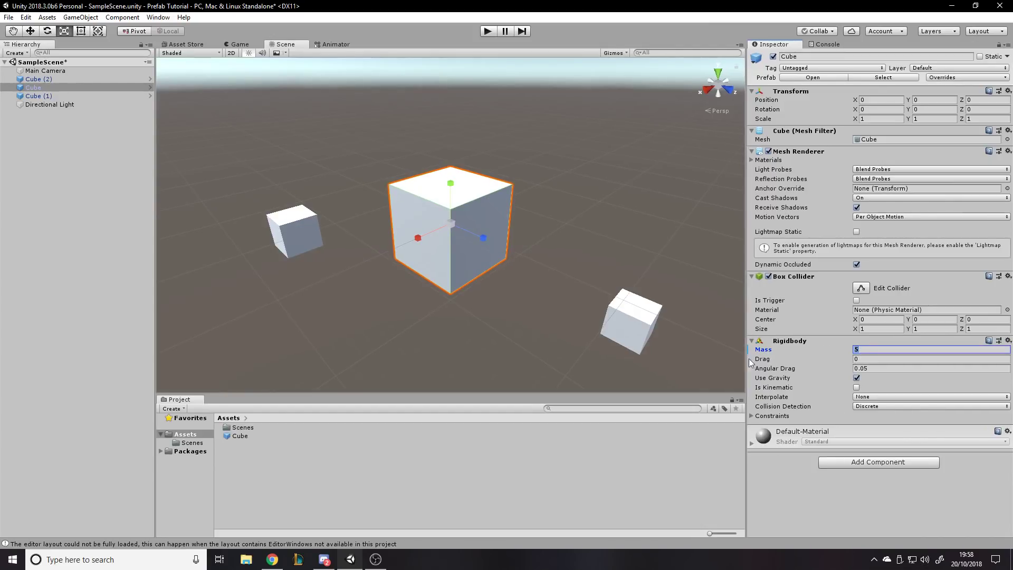
- Apply the centre cube's Rigidbody Mass of 5 to Prefab 'Cube' from the Overrides comparison
left_click(866, 353)
left_click(952, 78)
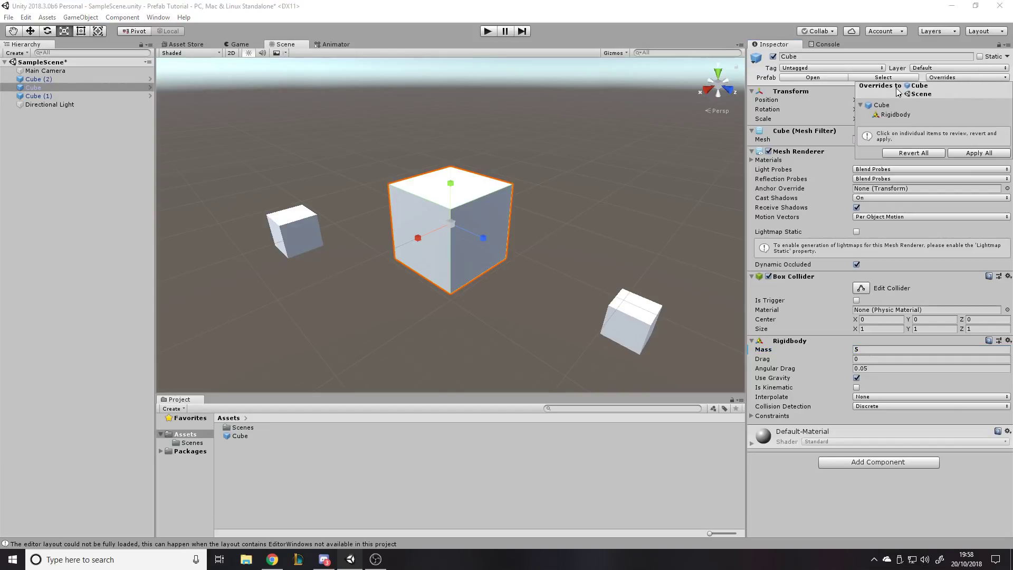
left_click(892, 115)
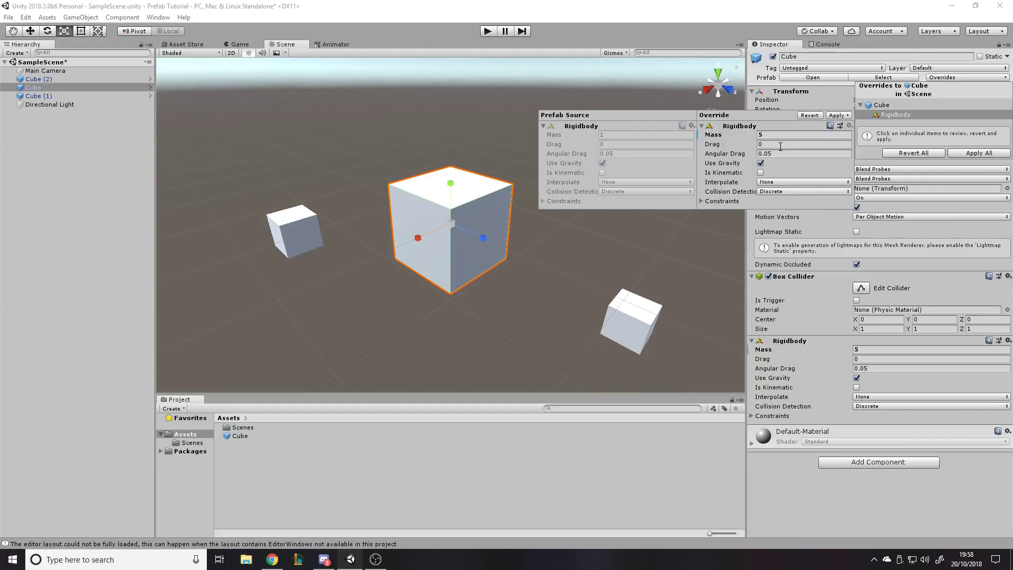
left_click_drag(752, 135, 744, 136)
type("5")
right_click(711, 135)
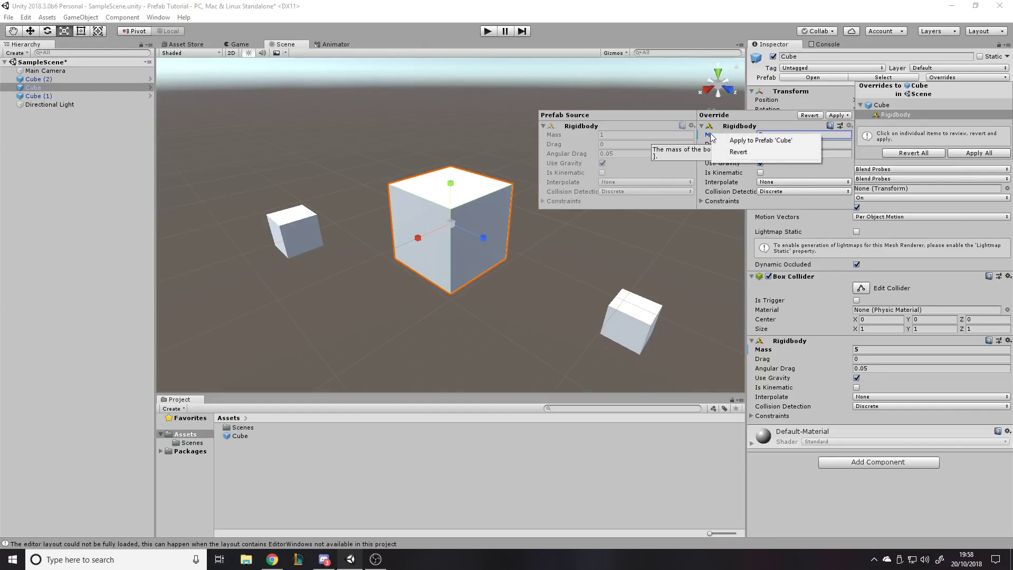
left_click(742, 115)
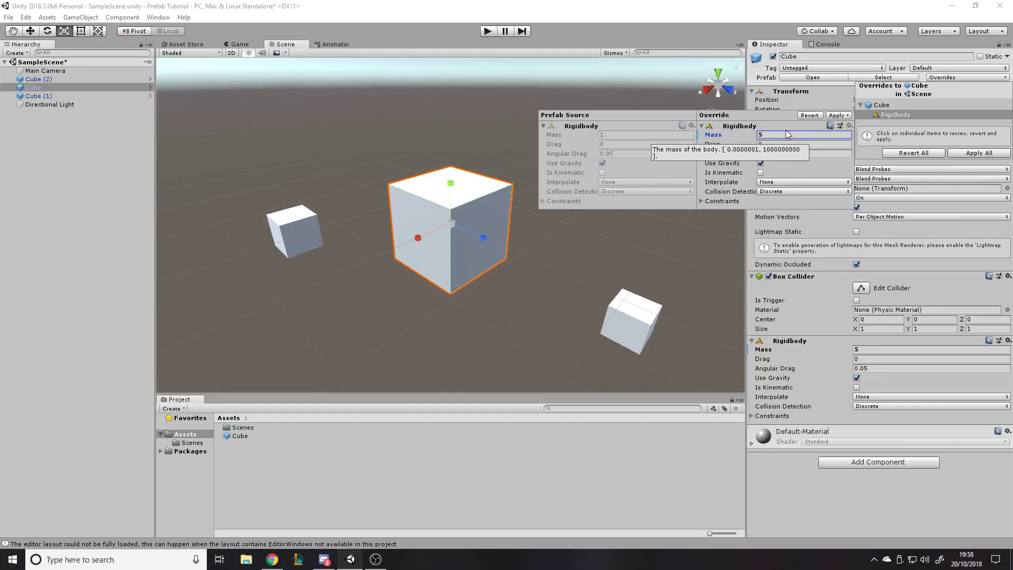
right_click(722, 135)
left_click(758, 144)
left_click(819, 115)
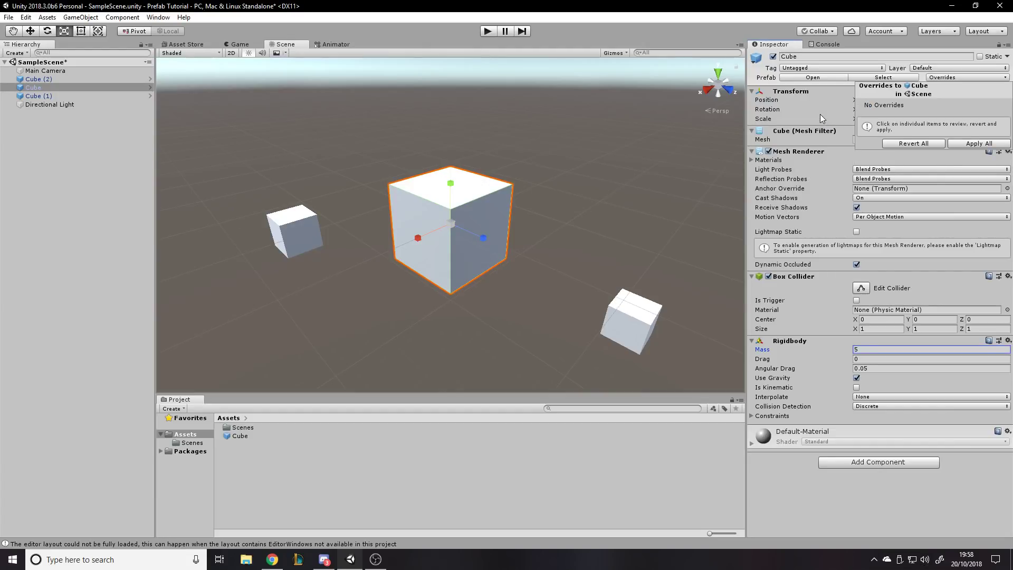
- Lower the cube's mass to 2.46, then revert it to the prefab's 5 via Overrides
left_click(799, 475)
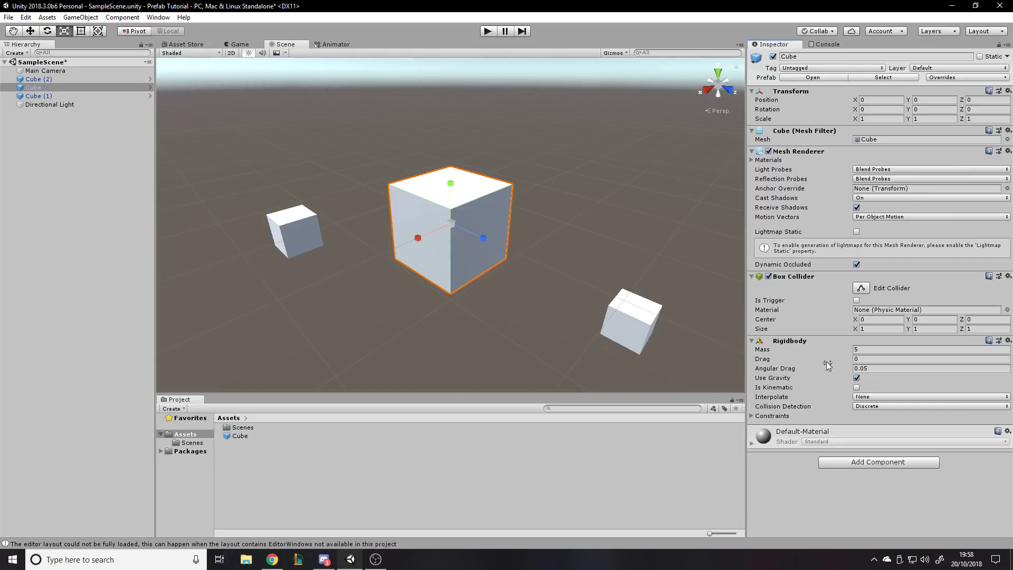
left_click_drag(784, 350, 763, 351)
left_click(953, 78)
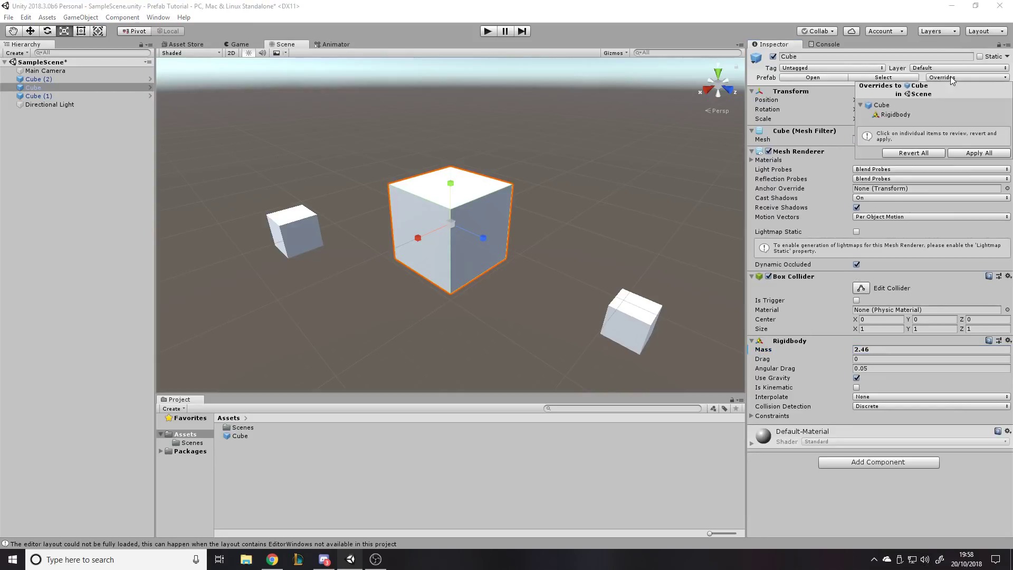
left_click(878, 116)
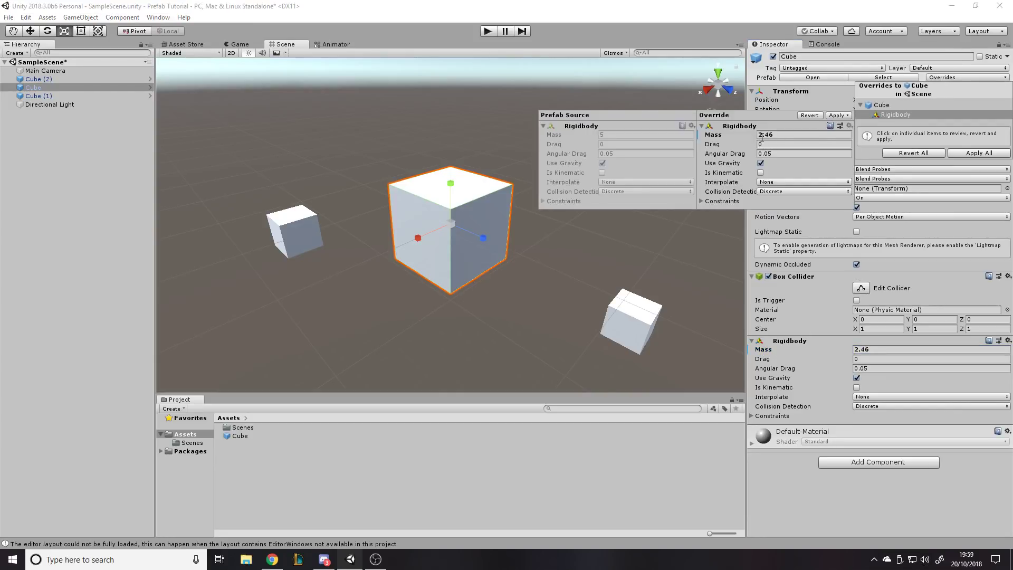
right_click(729, 135)
left_click(748, 153)
- Raise the mass to 8.05, make the Rigidbody kinematic, and apply it to the Cube prefab
mouse_move(729, 135)
left_mouse_down()
mouse_move(733, 163)
mouse_move(742, 144)
left_mouse_up()
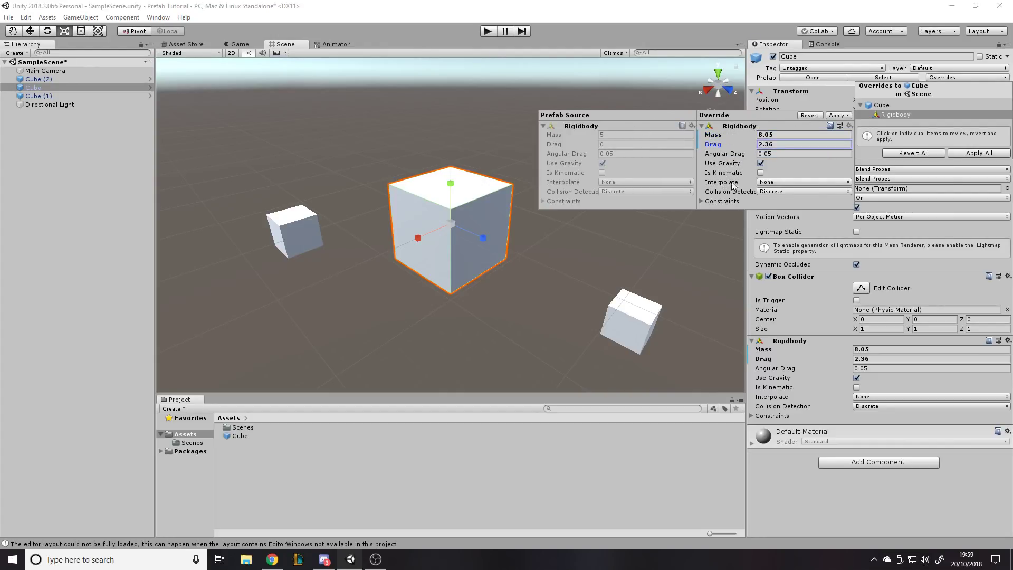
left_click(760, 172)
left_click(838, 115)
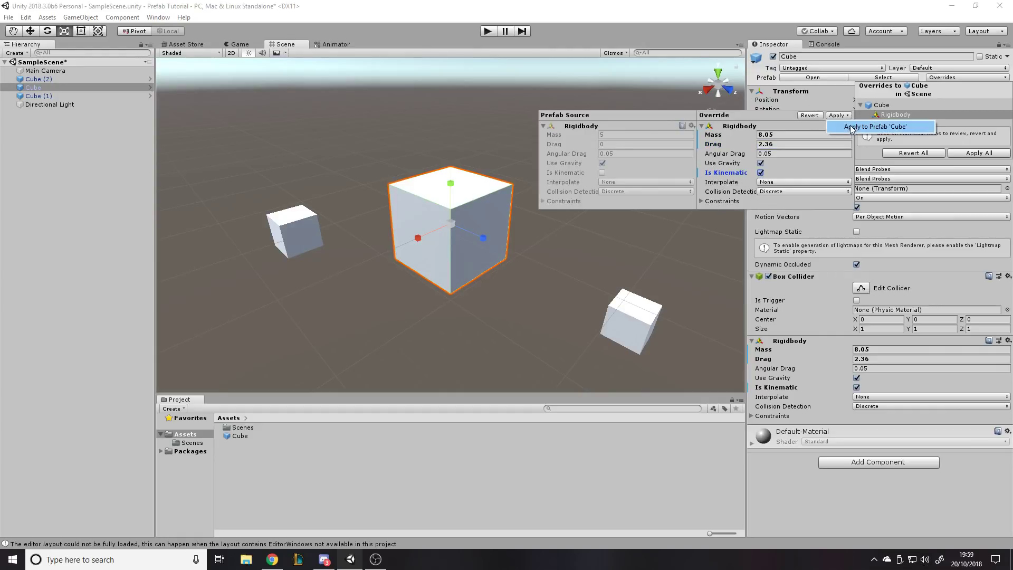
left_click(844, 128)
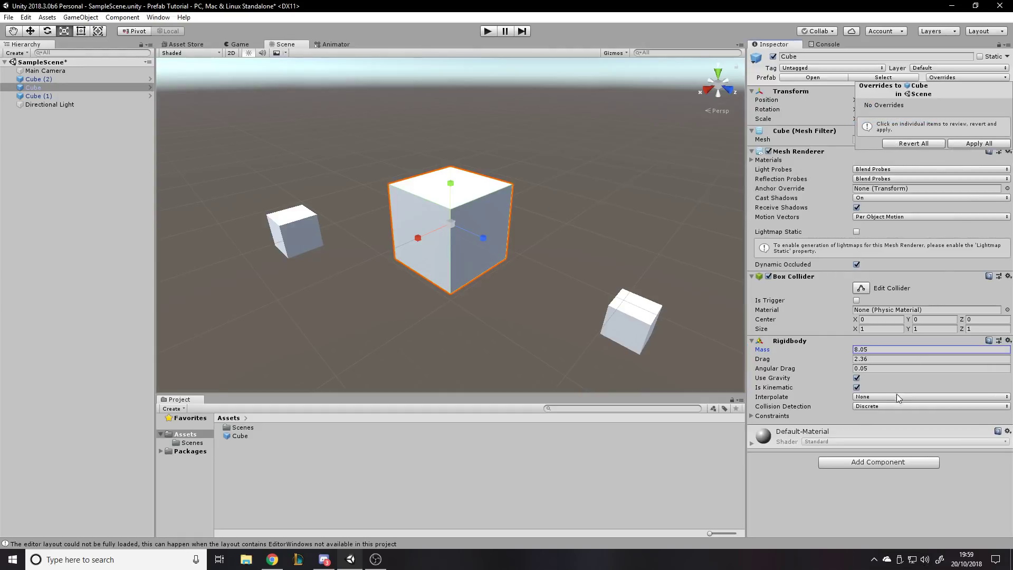
- Enter 1 for mass and drag, undo back to mass 5 and drag 0, and confirm no overrides
left_click(874, 358)
type("1")
key("Tab")
type("1")
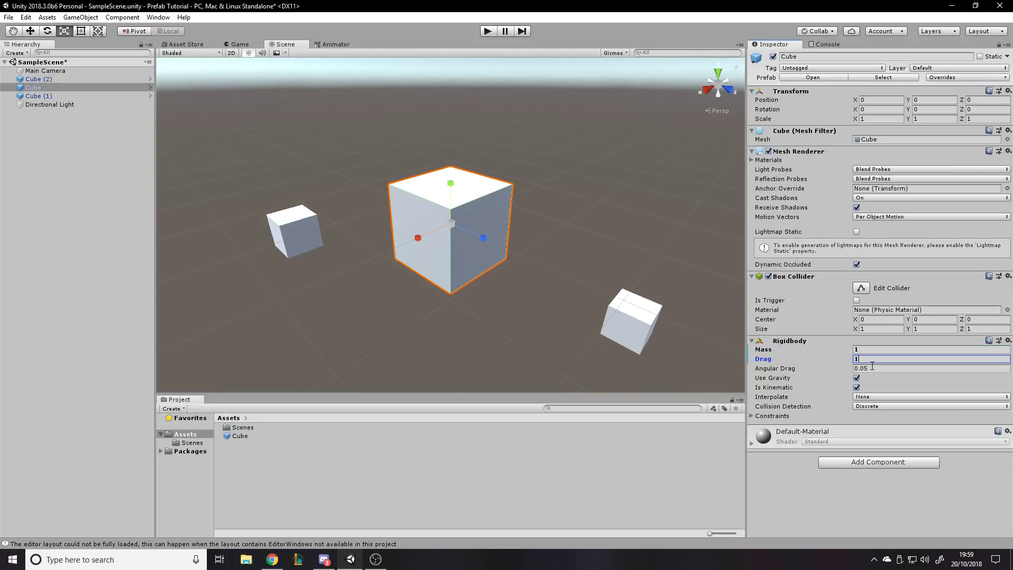
key("ctrl+z")
key("ctrl+z")
key("ctrl+z")
left_click(940, 79)
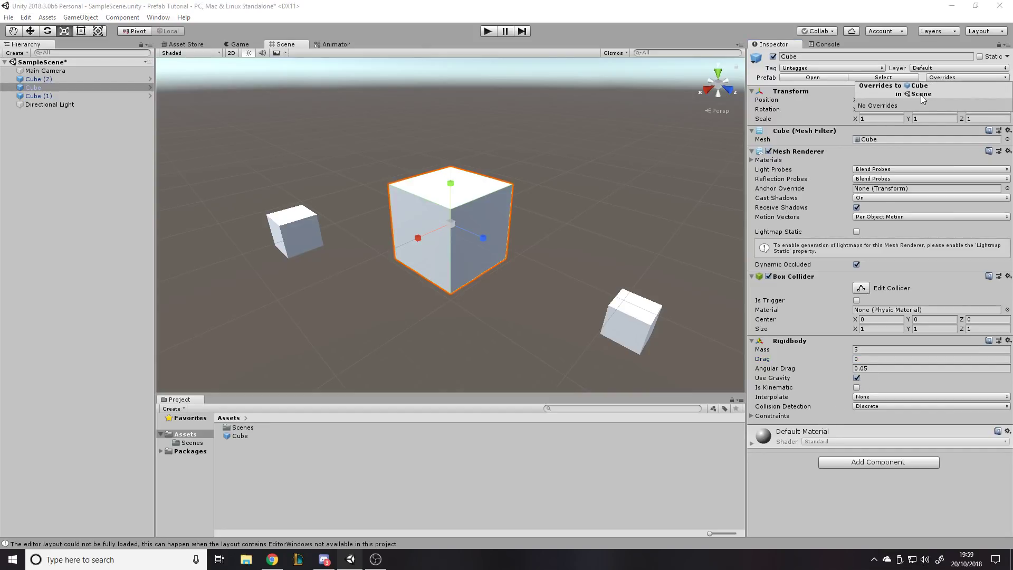
left_click(536, 223)
left_click(536, 223)
left_click(631, 308)
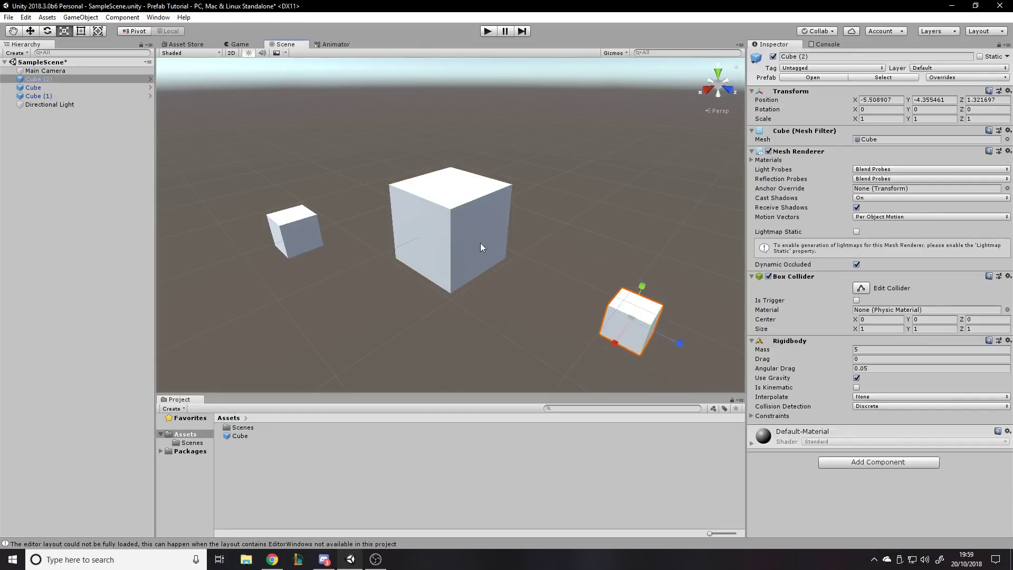
left_click(464, 222)
left_click(318, 217)
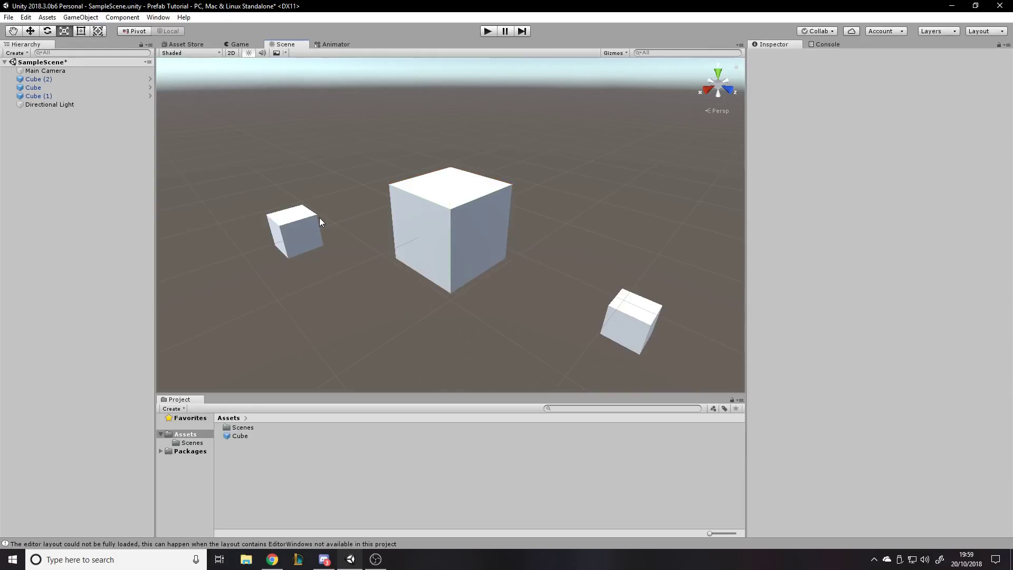
left_click(439, 208)
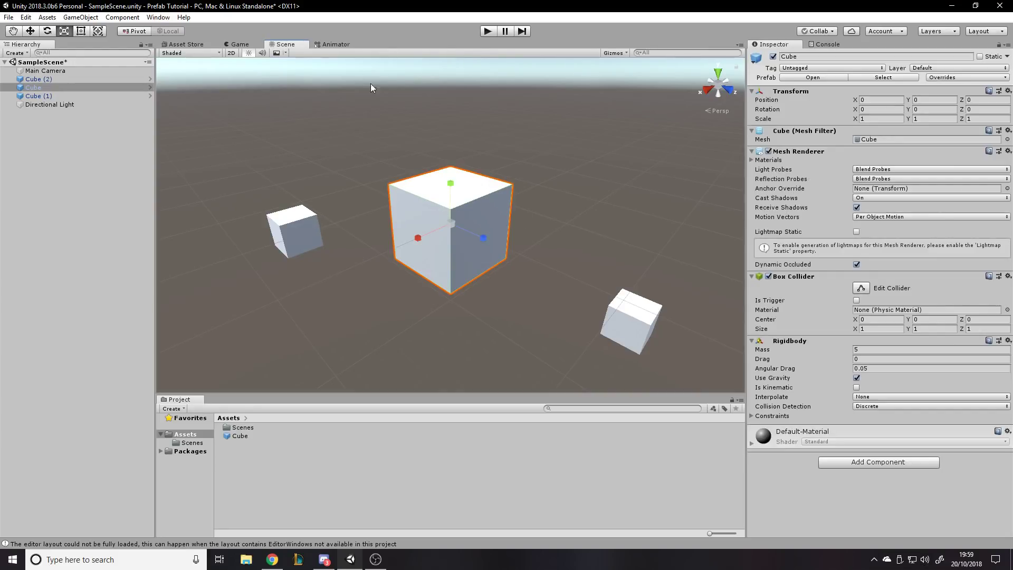
left_click(241, 436)
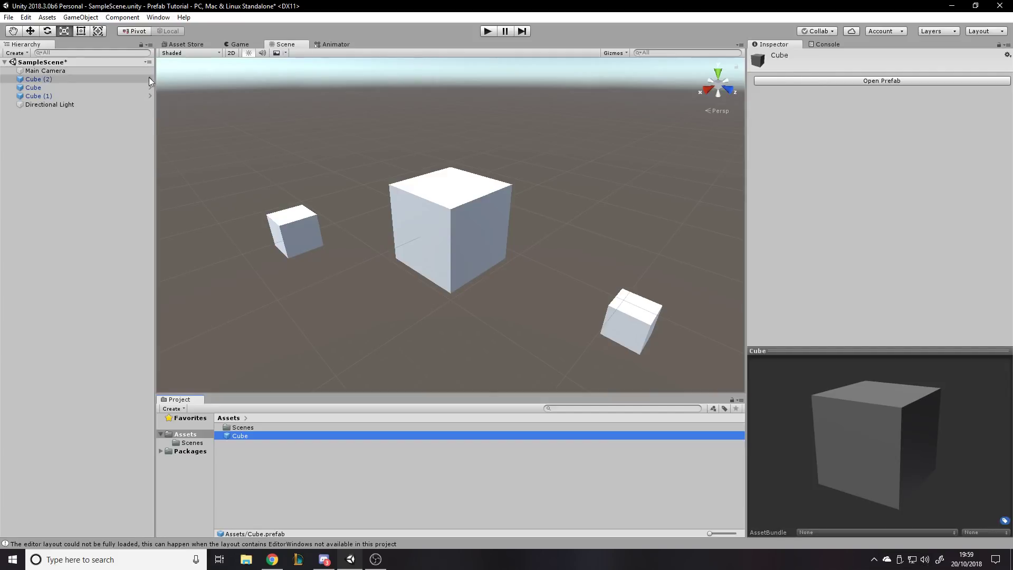
left_click(110, 144)
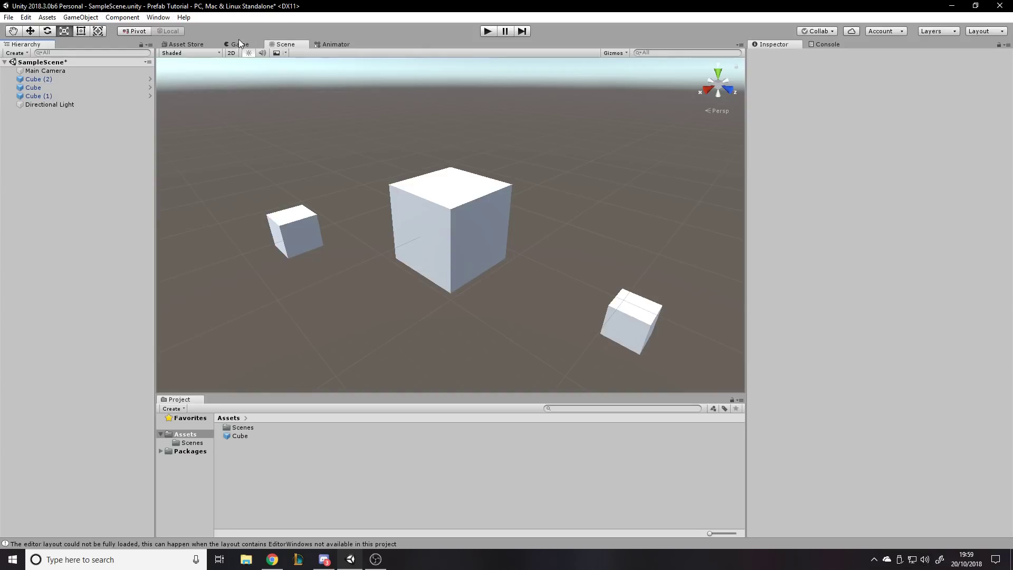
- Dock the Game view below the Scene view and the Project panel under the Hierarchy, then select Cube
left_click_drag(236, 50, 340, 401)
left_click_drag(187, 403, 74, 459)
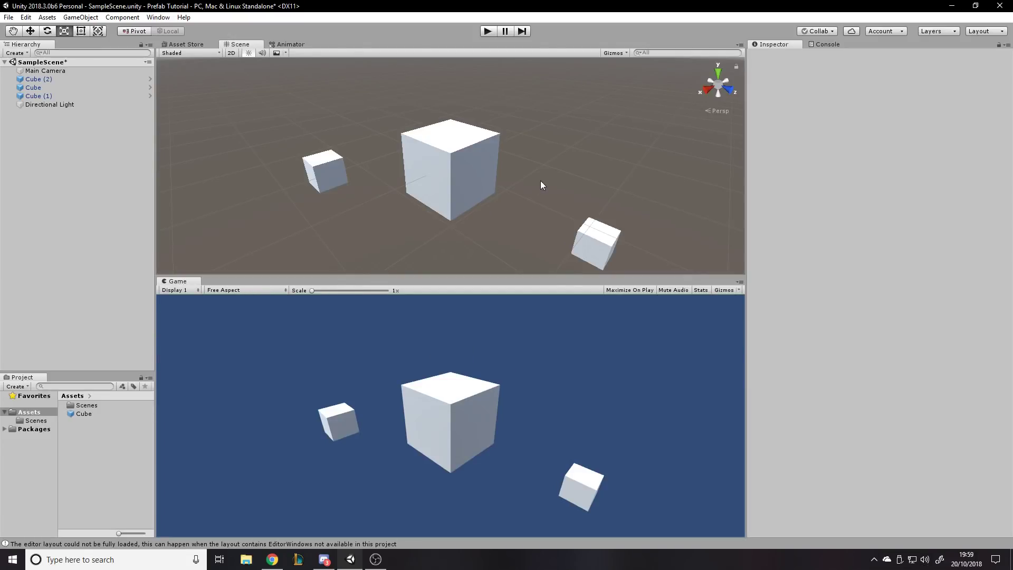
left_click(93, 87)
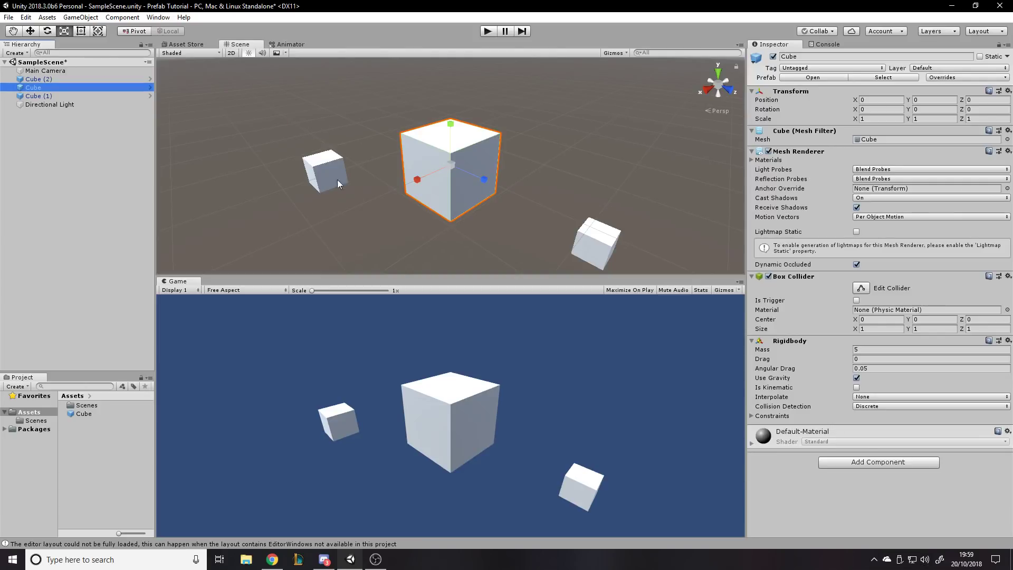
- Open the Cube prefab in isolation and set its X, Y and Z scale to 2
left_click(152, 88)
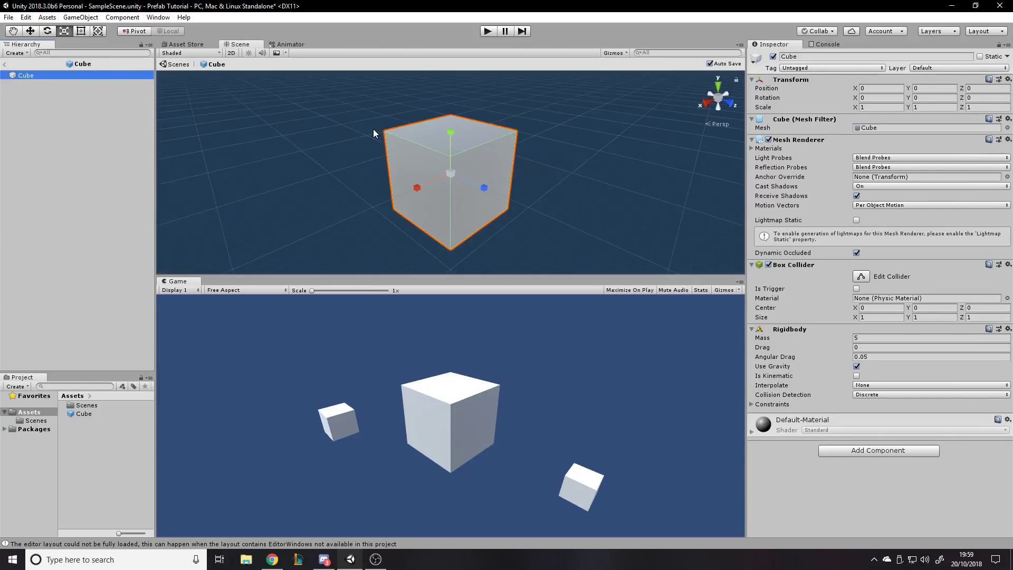
key("w")
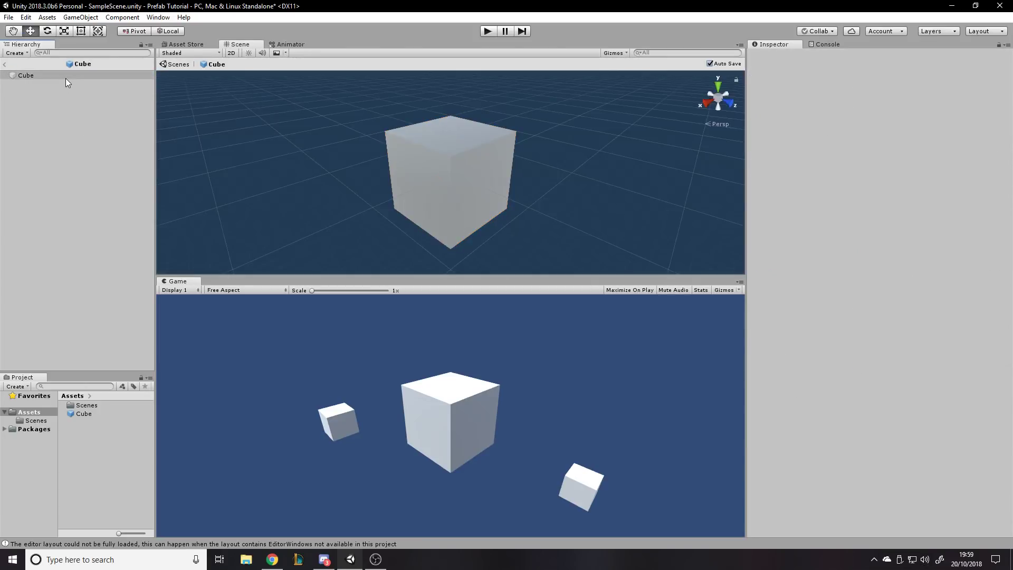
left_click_drag(600, 165, 524, 172, "alt")
key("r")
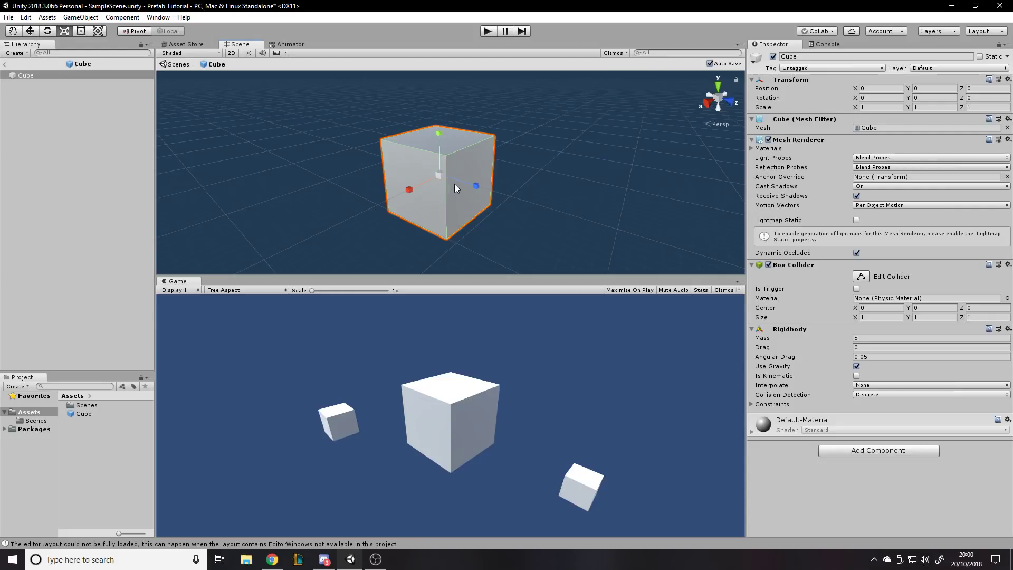
left_click(879, 107)
type("2")
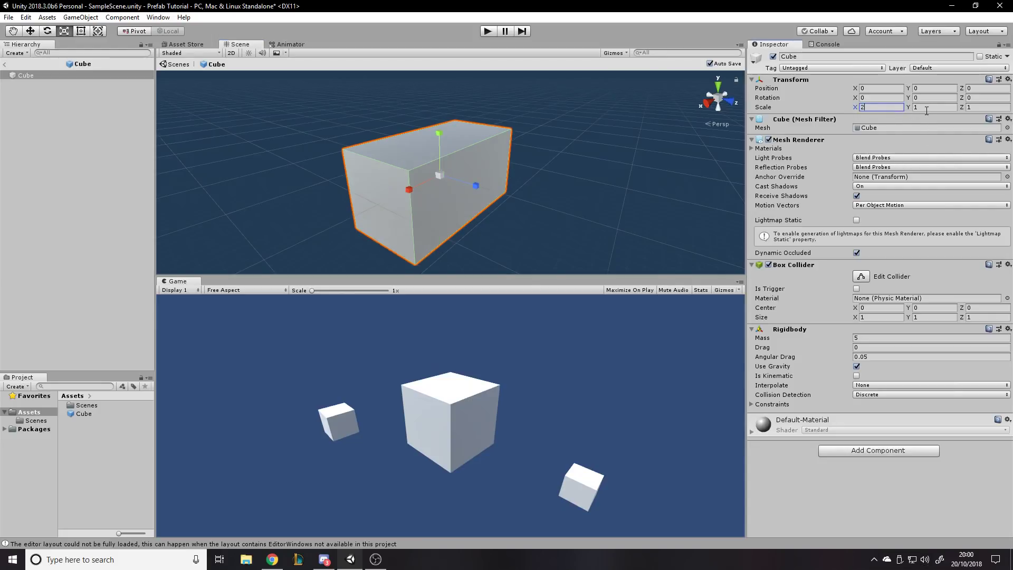
key("Tab")
type("2")
left_click(982, 107)
type("2")
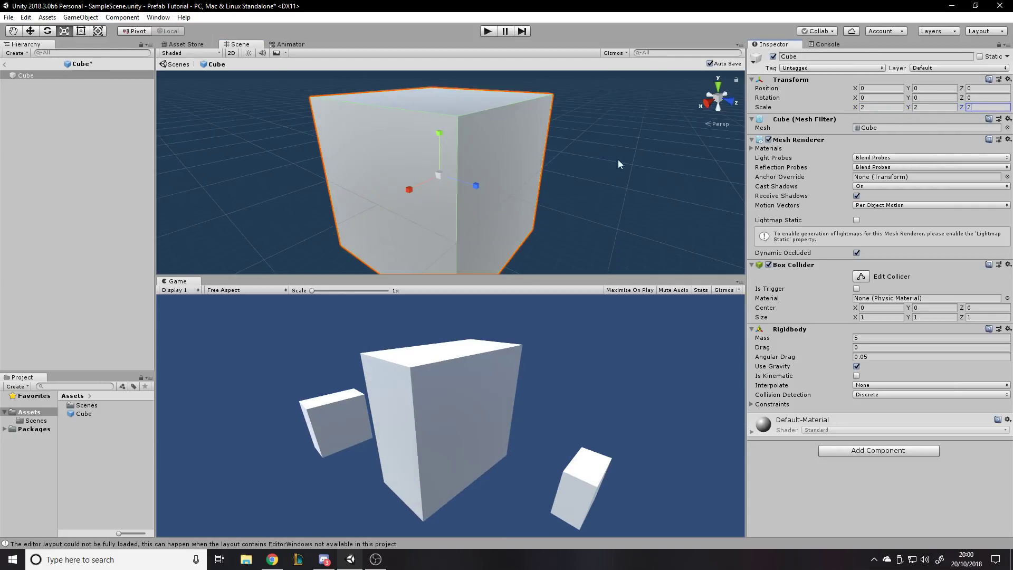
left_click(610, 161)
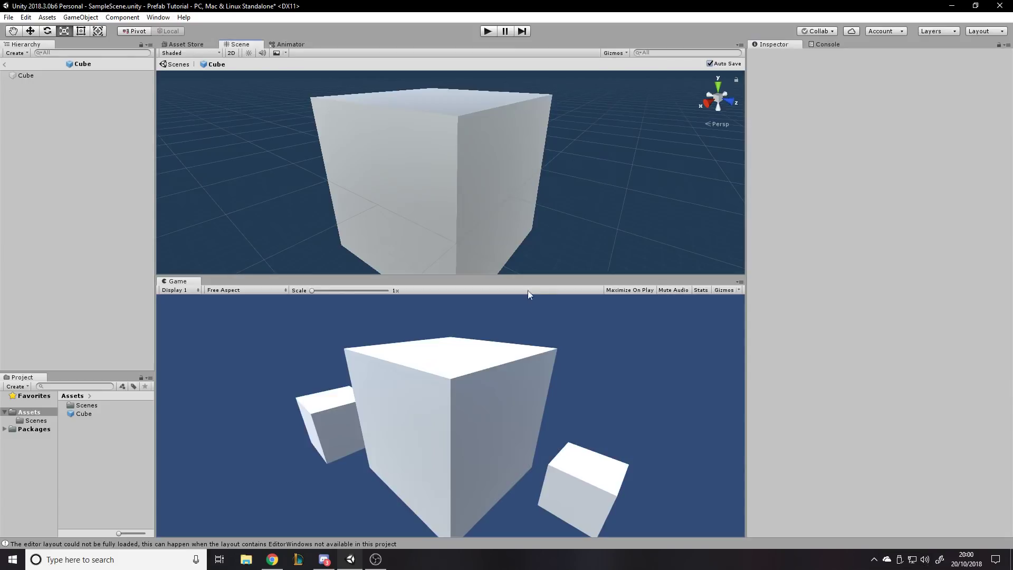
- Turn off Auto Save and reset the cube's scale back to 1
left_click(710, 63)
left_click(443, 158)
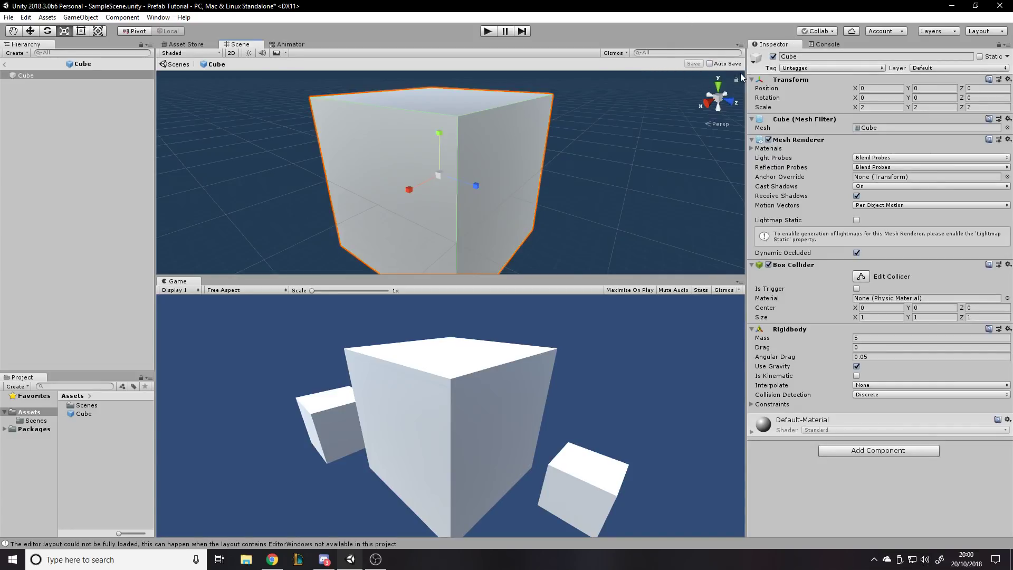
left_click(880, 107)
type("1")
key("Tab")
type("1")
key("Tab")
type("1")
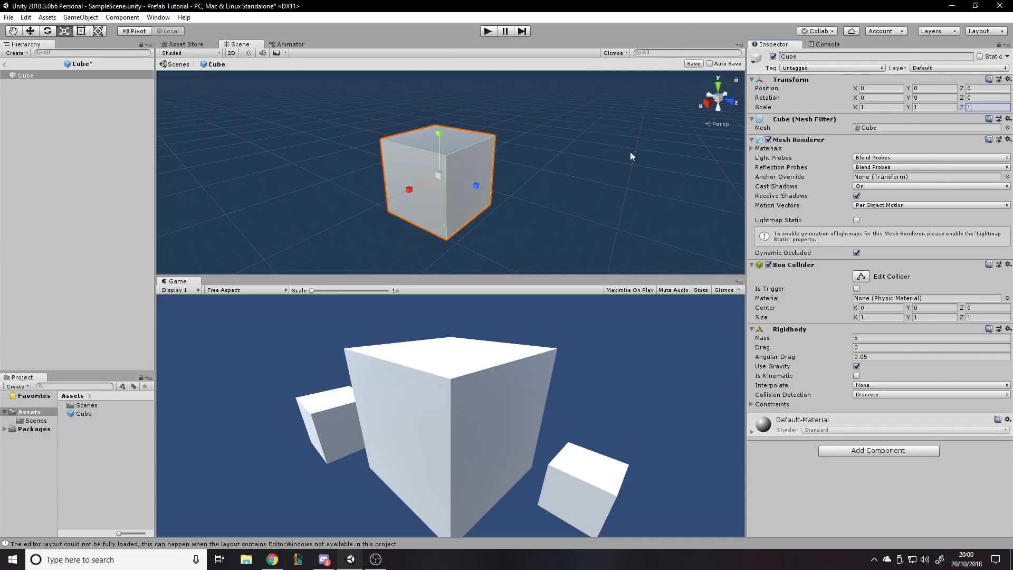
left_click(878, 90)
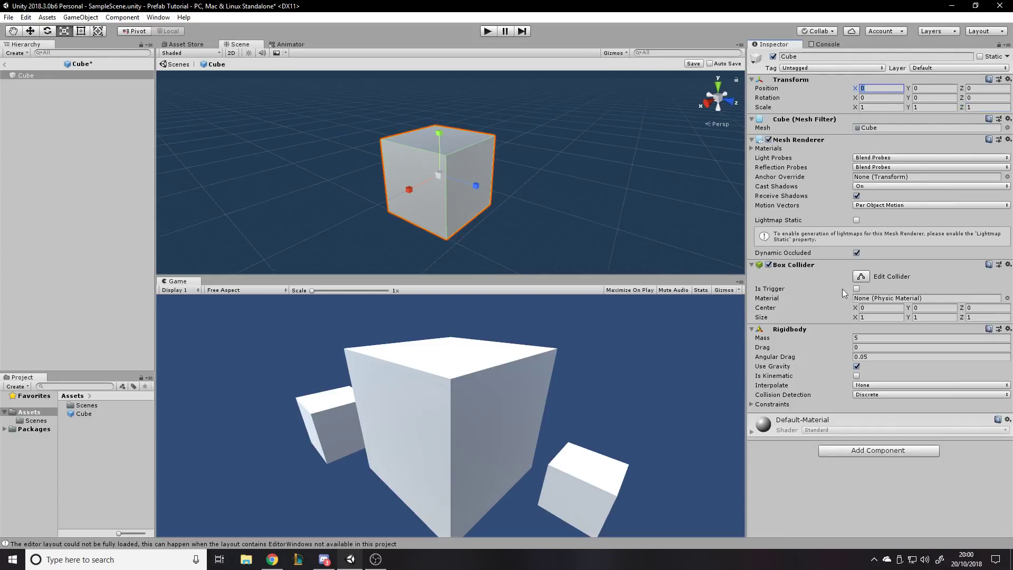
- Change the cube's Rigidbody mass from 5 to 2
left_click(860, 338)
type("2")
left_click(539, 143)
key("ctrl+z")
- Save the Cube prefab and re-enable Auto Save
left_click(695, 63)
left_click(710, 63)
left_click(498, 150)
key("ctrl+z")
left_click_drag(579, 161, 441, 186, "alt")
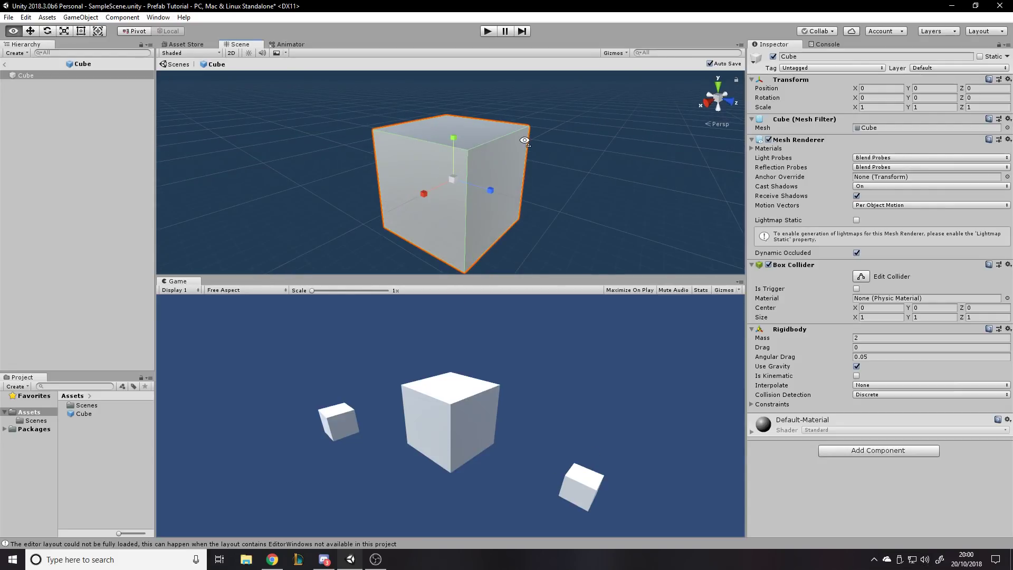
left_click_drag(527, 144, 525, 144, "alt")
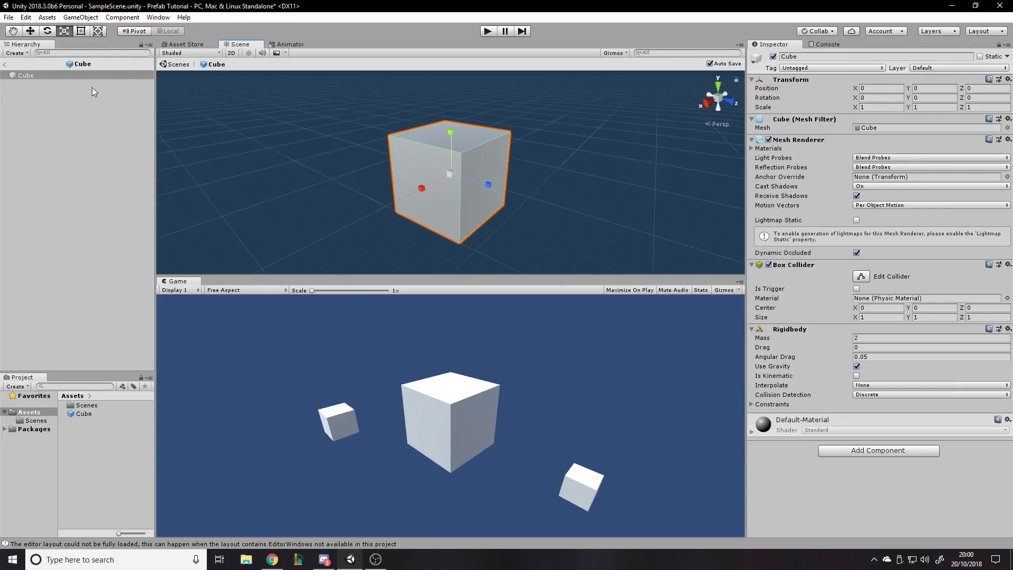
- Add a Sphere as a child of Cube and raise it out of the cube
right_click(36, 76)
mouse_move(87, 168)
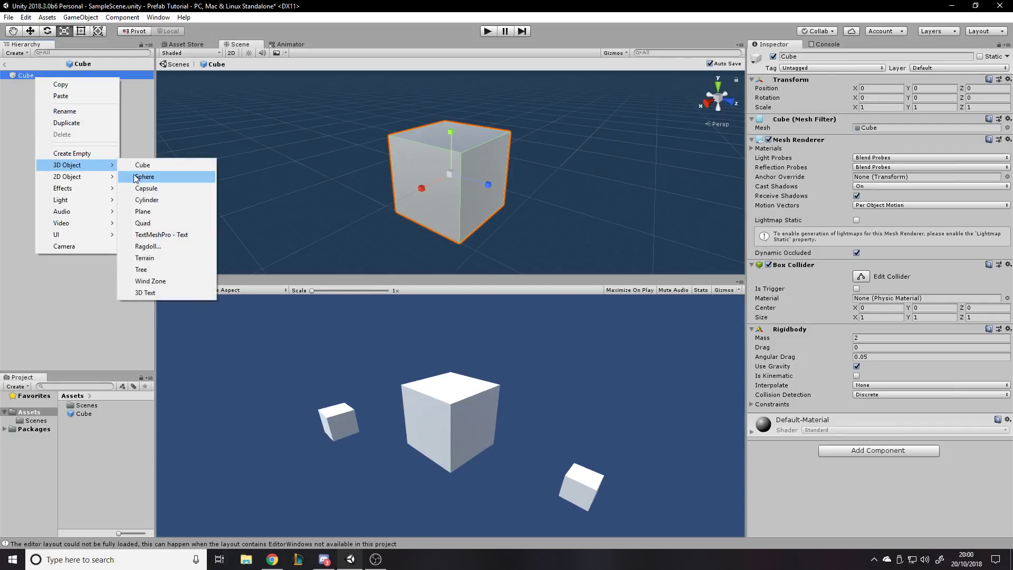
left_click(154, 177)
key("w")
left_click_drag(459, 139, 459, 114)
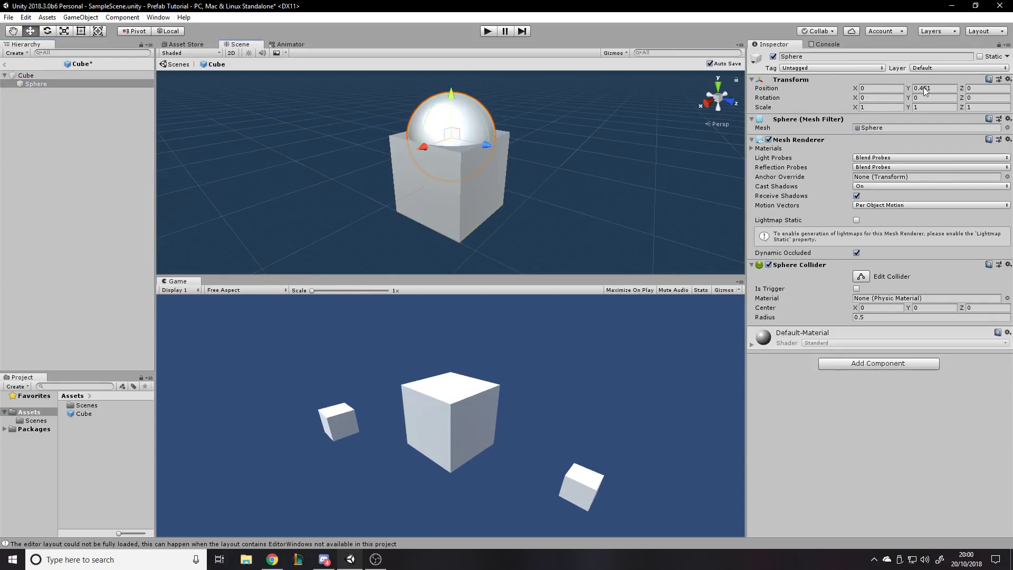
- Set the Sphere's Y position to 0.5
left_click(947, 88)
type("0.5")
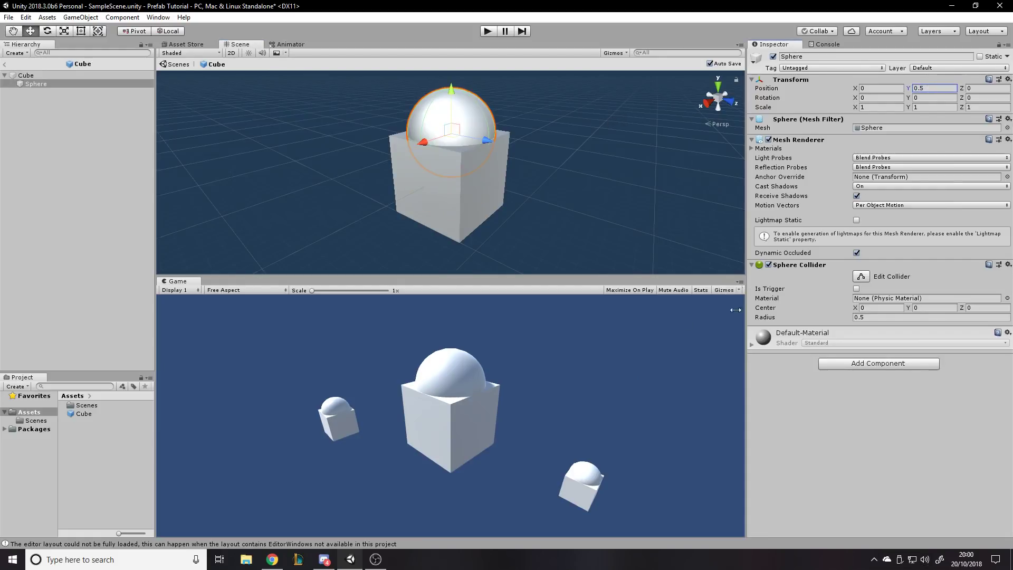
left_click(872, 409)
left_click(21, 83)
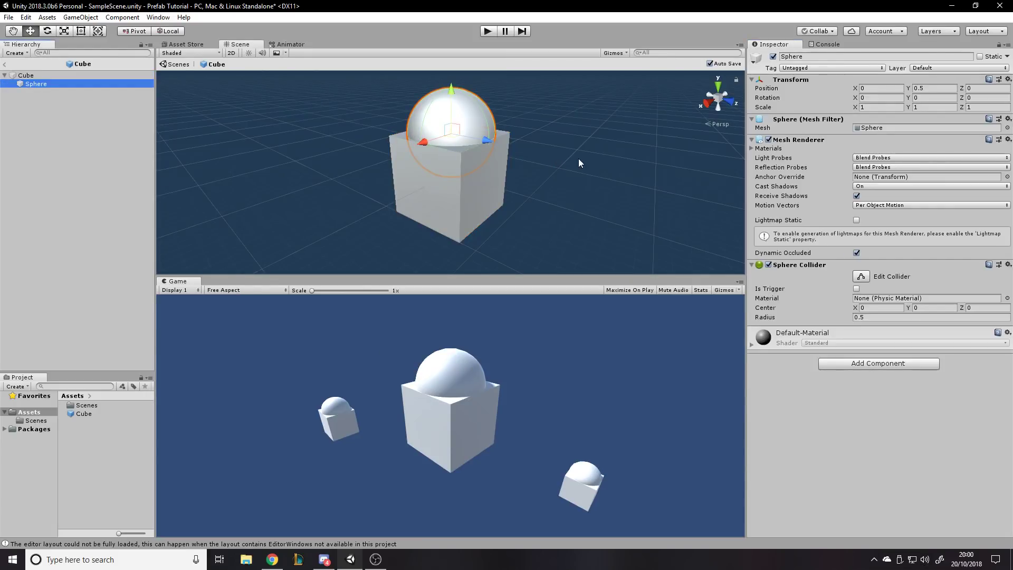
scroll(489, 104, "up", 3)
left_click_drag(488, 105, 105, 93, "alt")
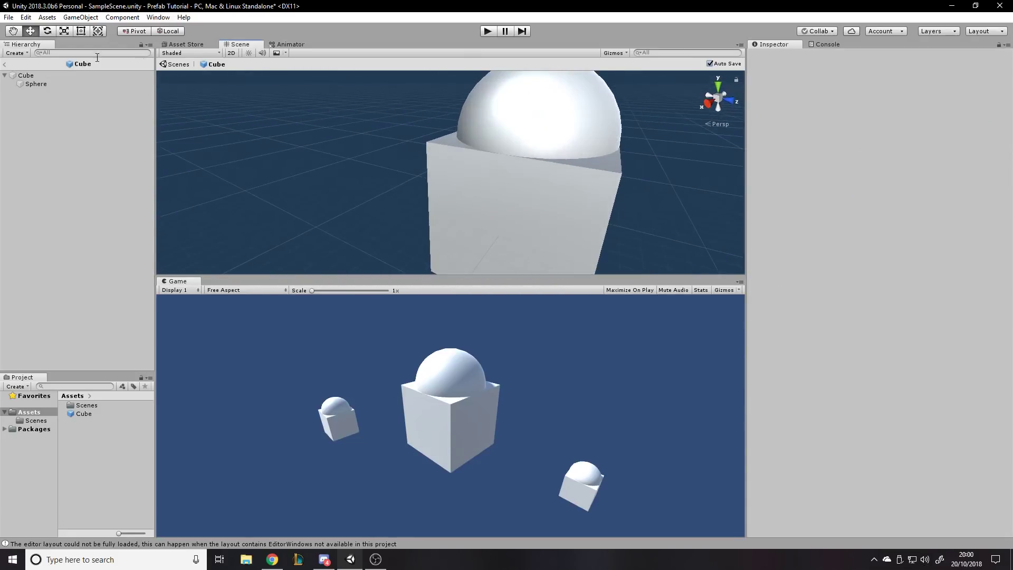
- Return to SampleScene and check the central Cube's prefab overrides
left_click(4, 64)
left_click(537, 138)
left_click_drag(537, 138, 569, 159, "alt")
left_click(585, 248)
left_click(464, 179)
left_click(536, 172)
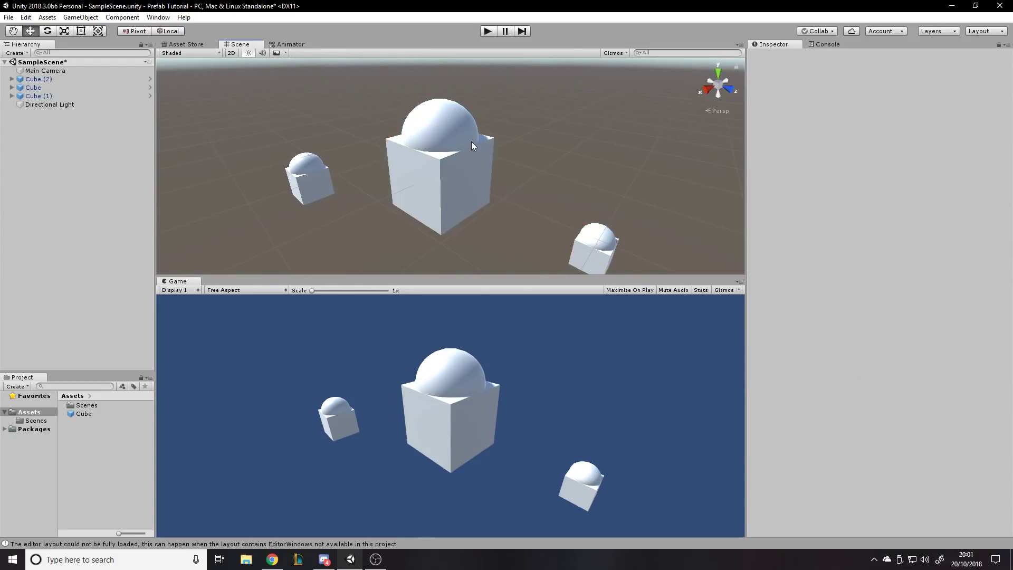
left_click(455, 163)
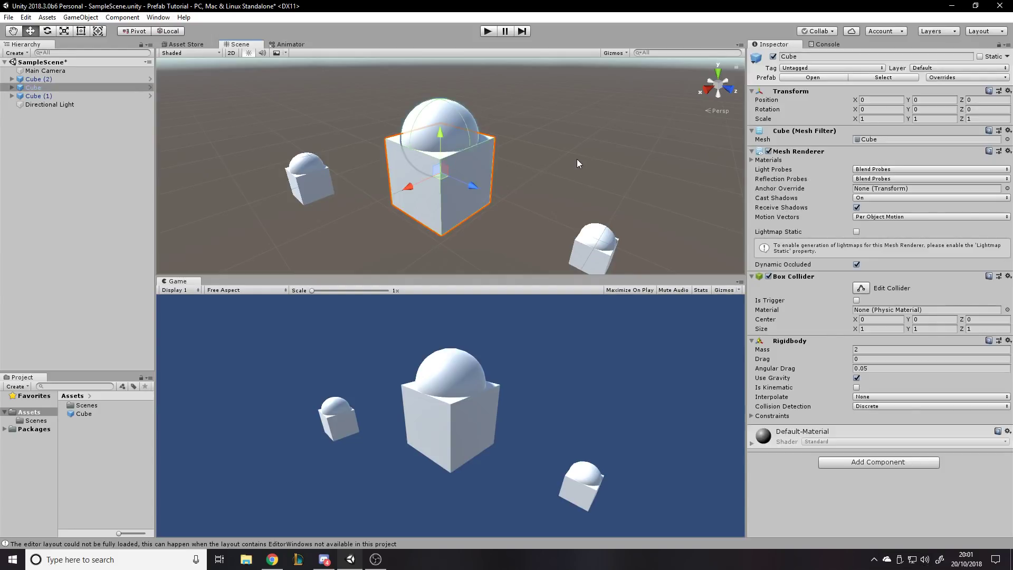
left_click(954, 77)
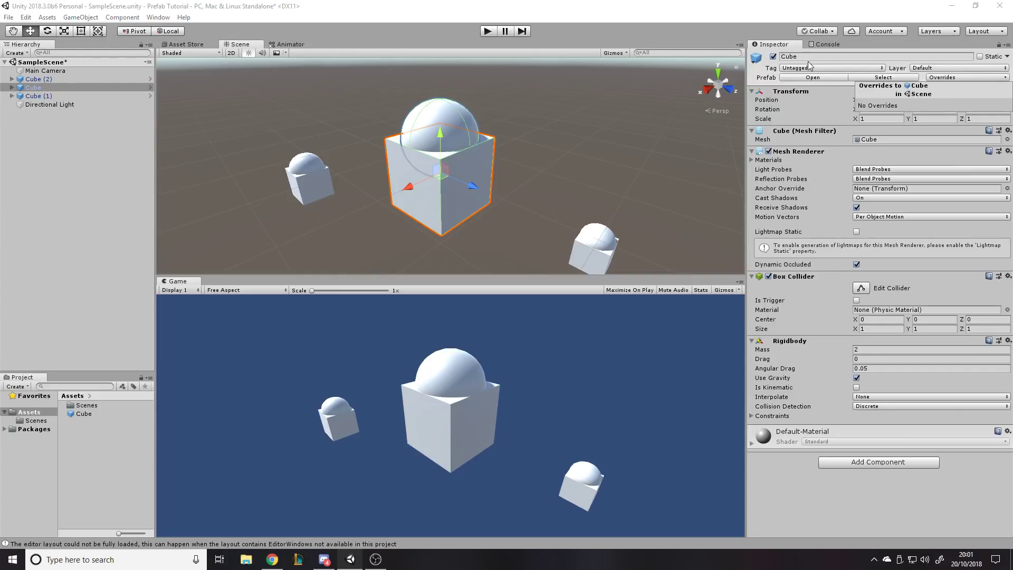
left_click(958, 91)
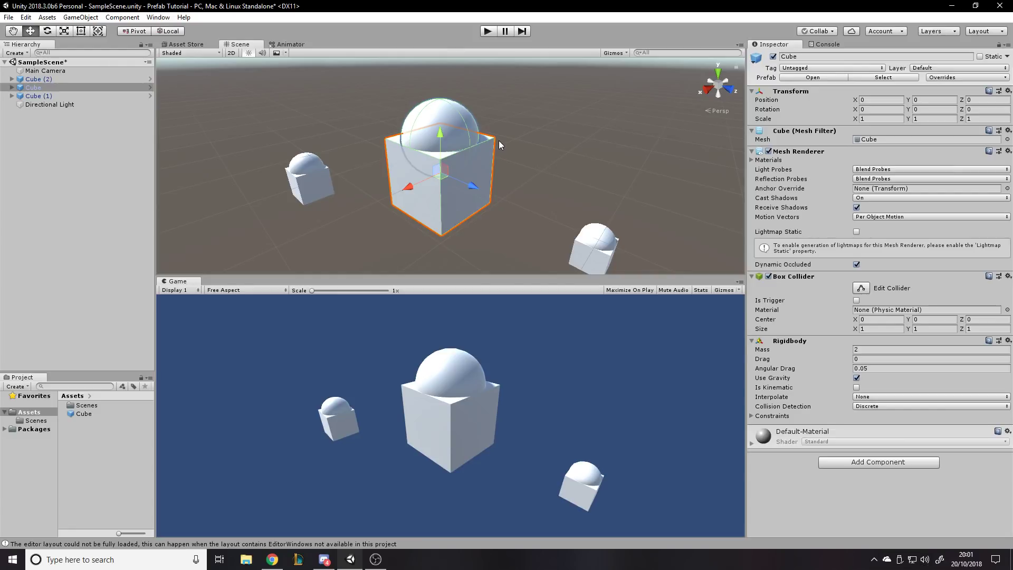
left_click(496, 87)
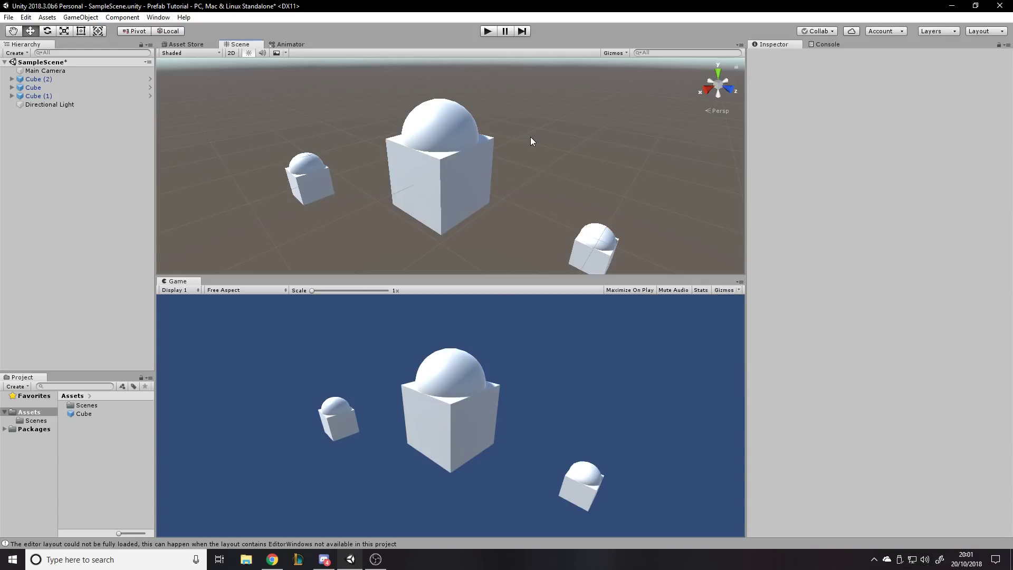
right_click_drag(531, 139, 538, 138)
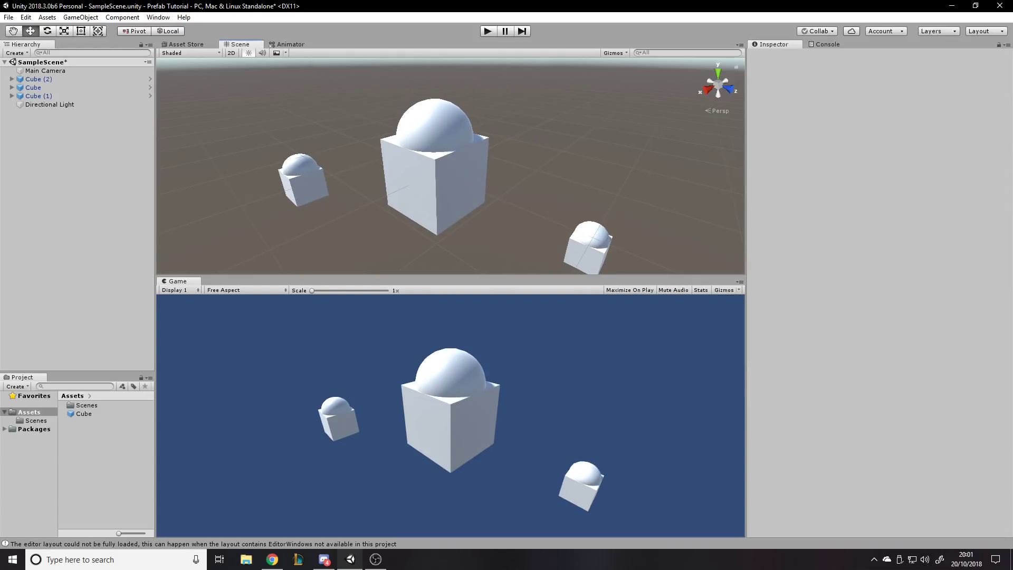
- Reopen the Cube prefab and delete its Sphere child
key("alt+Tab")
key("alt+Tab")
left_click(424, 136)
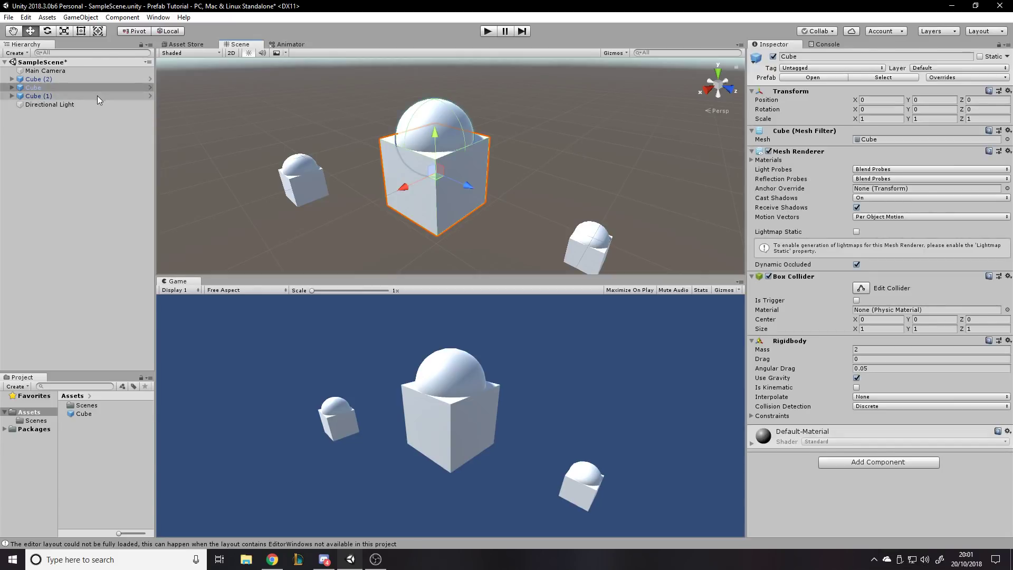
left_click(150, 87)
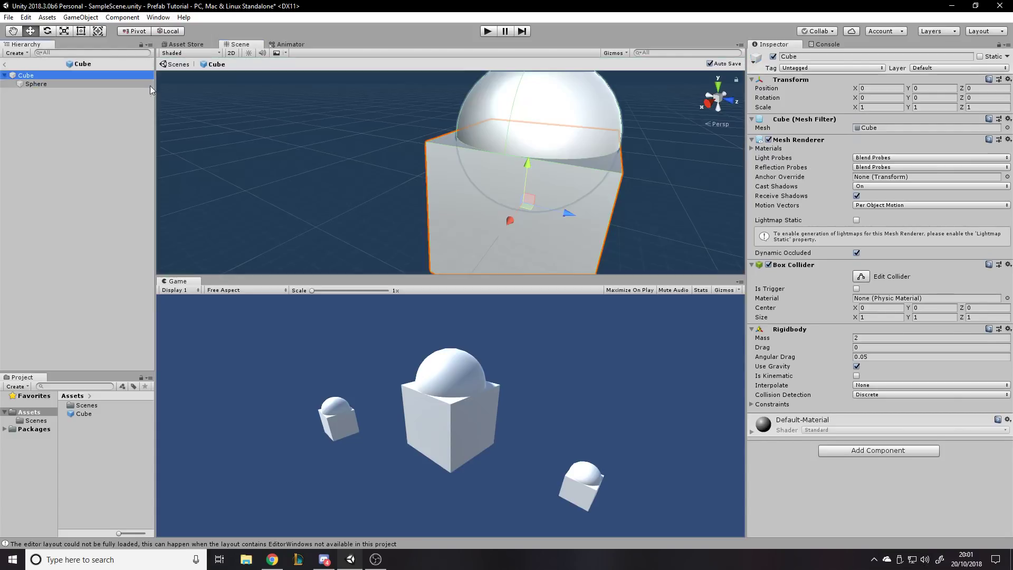
left_click(53, 84)
key("Delete")
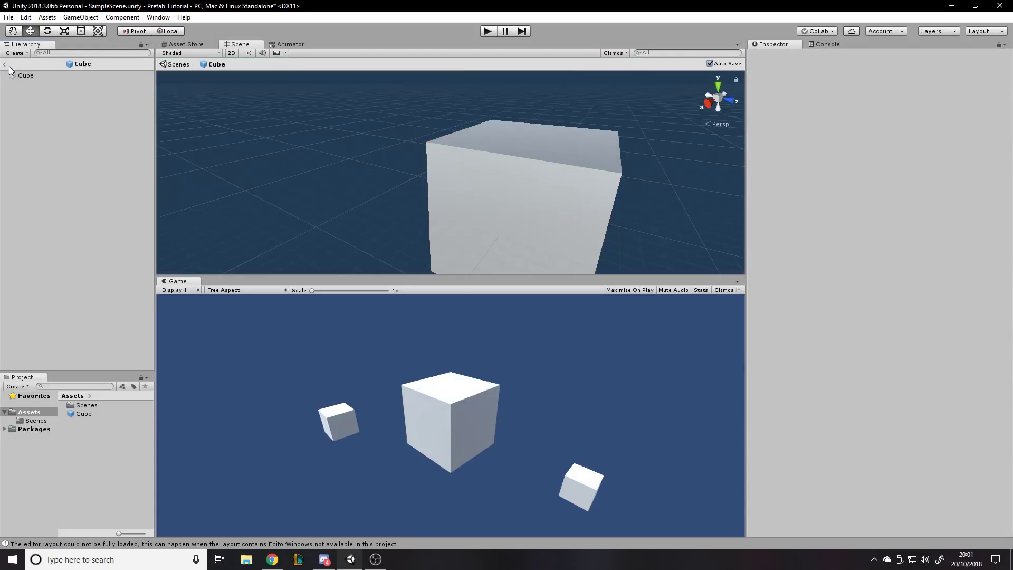
- Back in SampleScene, add a Sphere and move it to the right of the cube
left_click(5, 65)
left_click(478, 122)
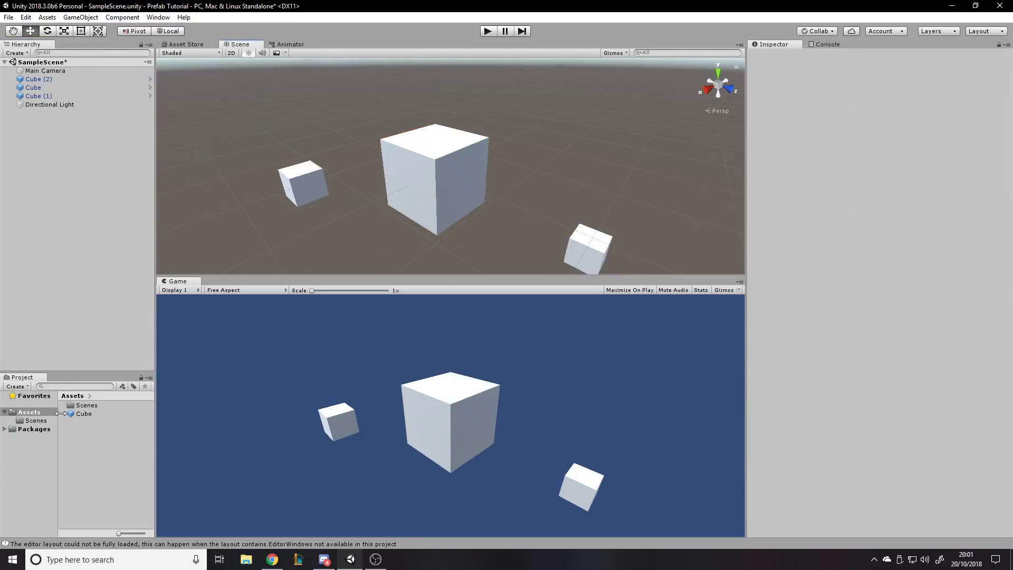
right_click(93, 439)
left_click(55, 150)
right_click(80, 125)
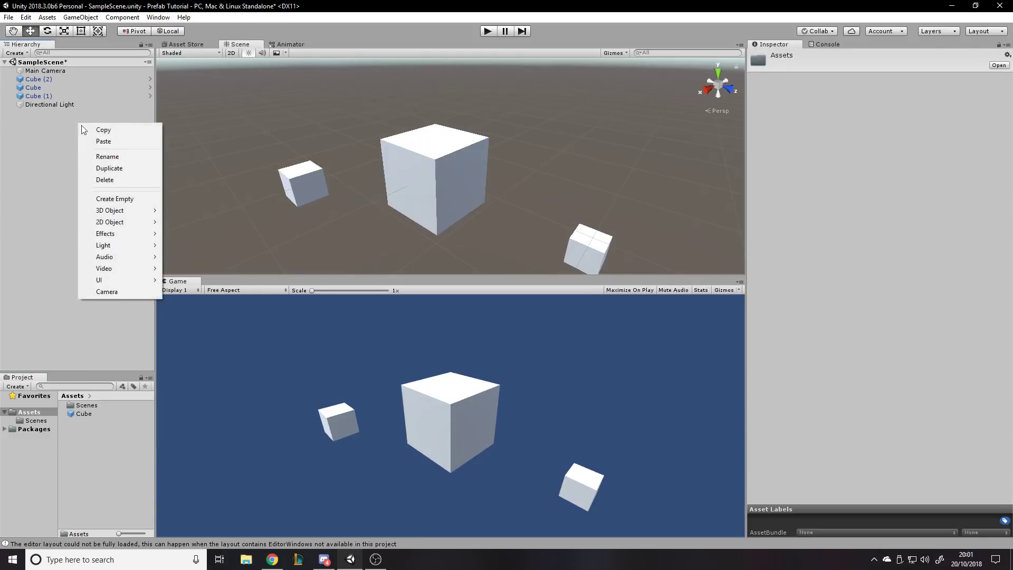
mouse_move(131, 210)
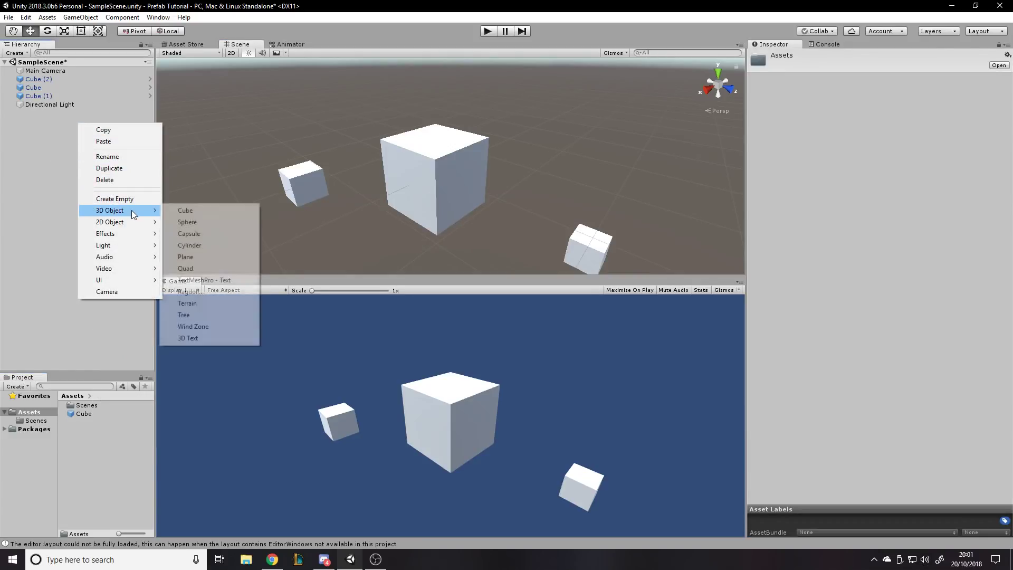
left_click(196, 223)
left_click_drag(476, 178, 527, 195)
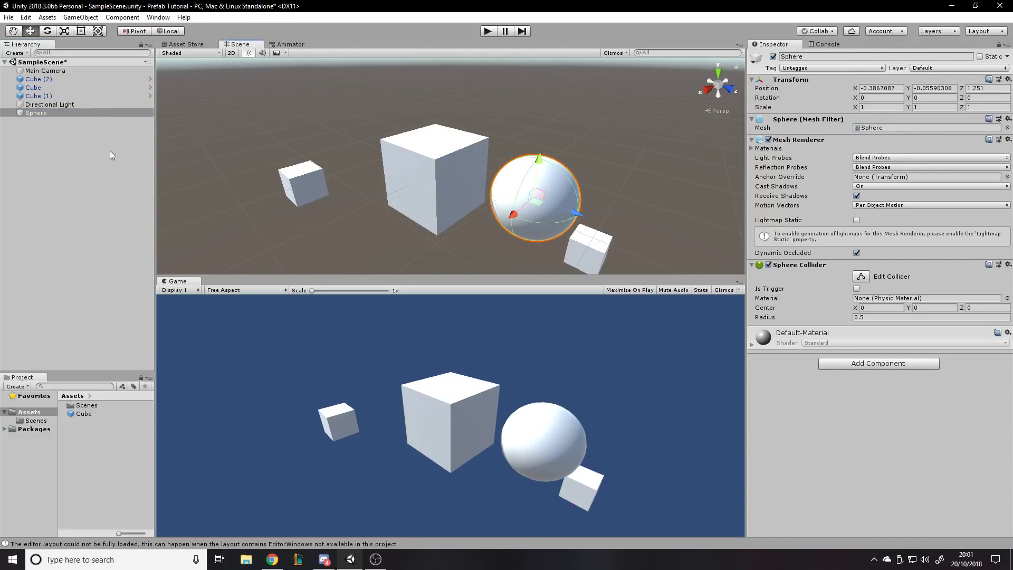
- Create a new material asset named Red
right_click(99, 455)
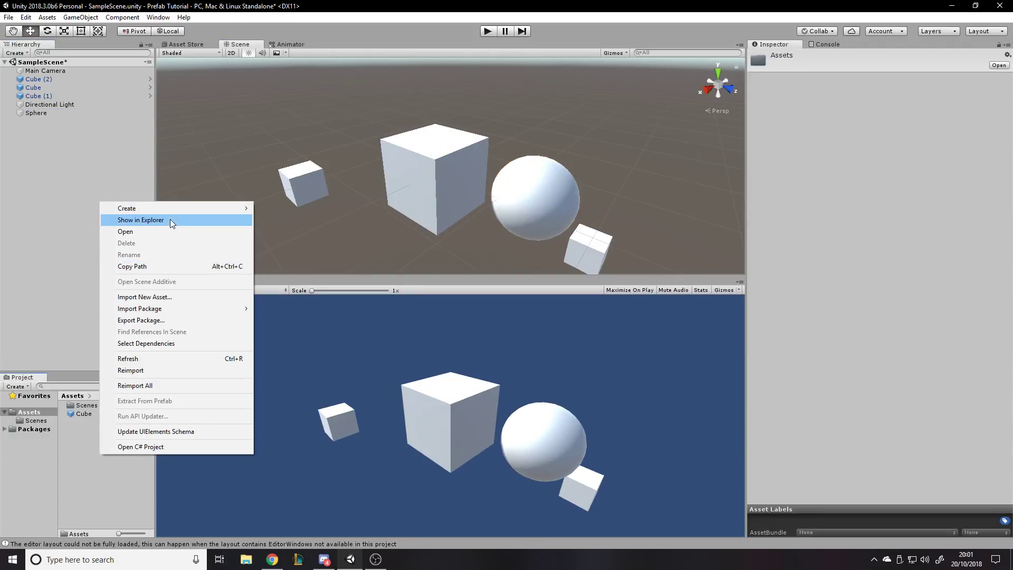
mouse_move(179, 207)
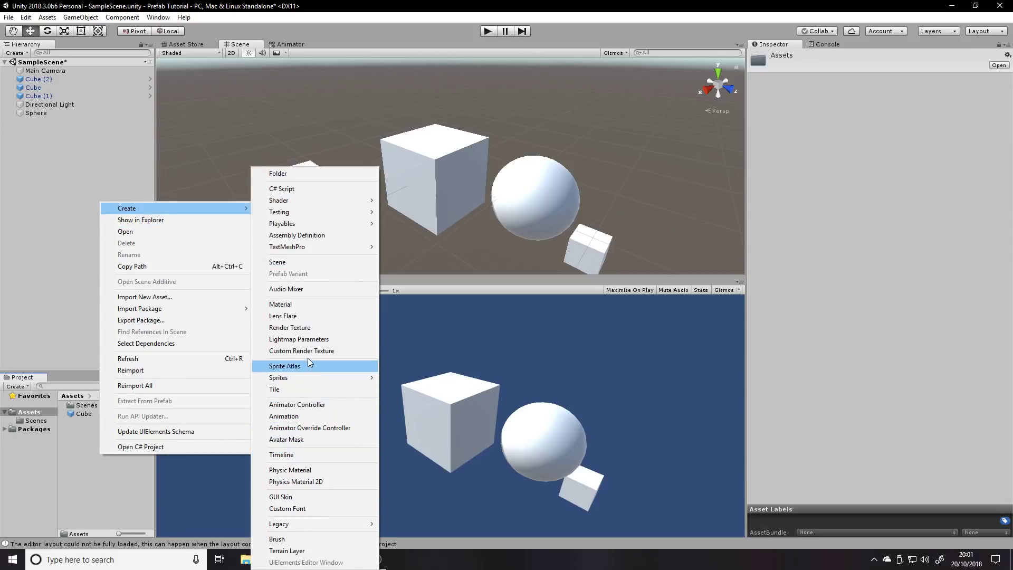
left_click(305, 309)
type("Red")
key("Return")
- Set the Red material's Albedo to red and Smoothness to 0, then apply it to the sphere
left_click(857, 102)
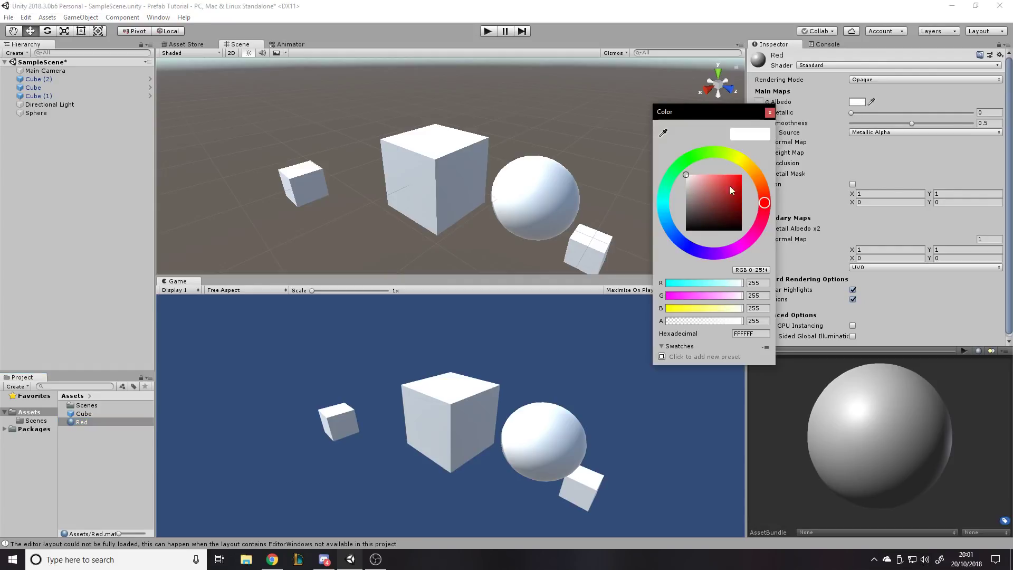
left_click(740, 175)
left_click(891, 123)
left_click_drag(890, 123, 851, 123)
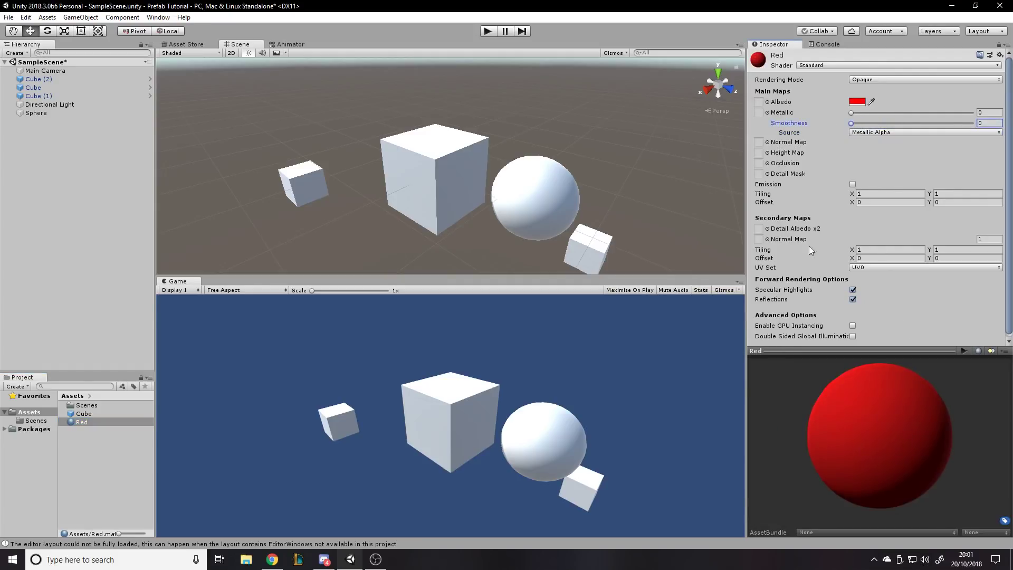
left_click(91, 422)
left_click_drag(90, 422, 557, 189)
left_click(36, 113)
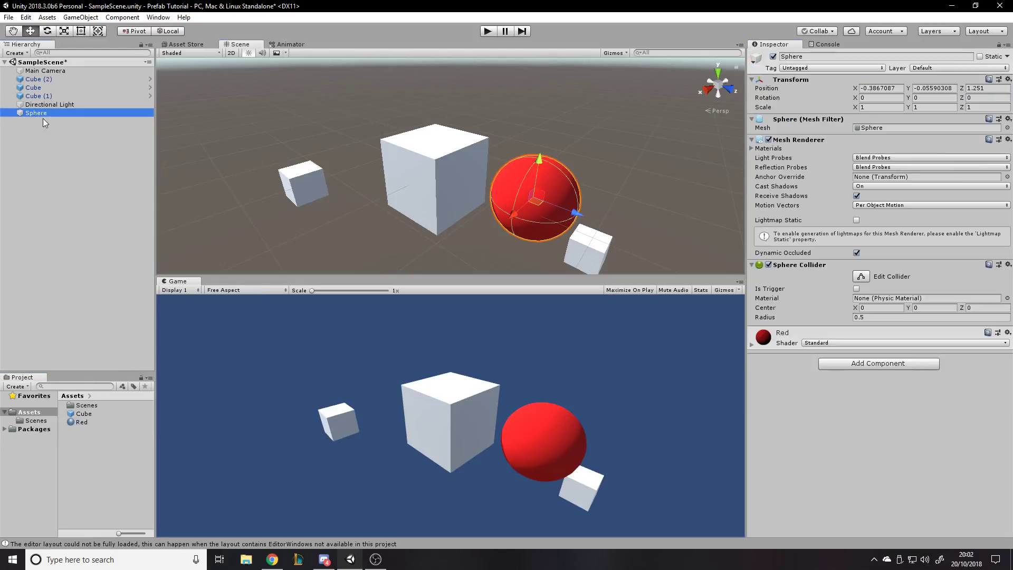
- Drag the red Sphere into Assets as a prefab, then select the prefab and scene sphere
left_click_drag(43, 113, 85, 439)
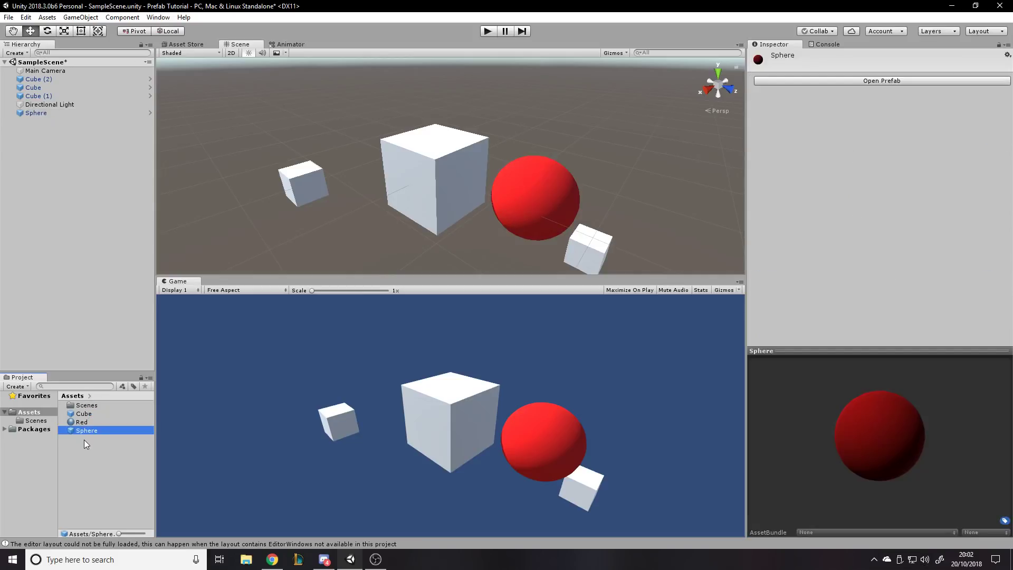
right_click(35, 112)
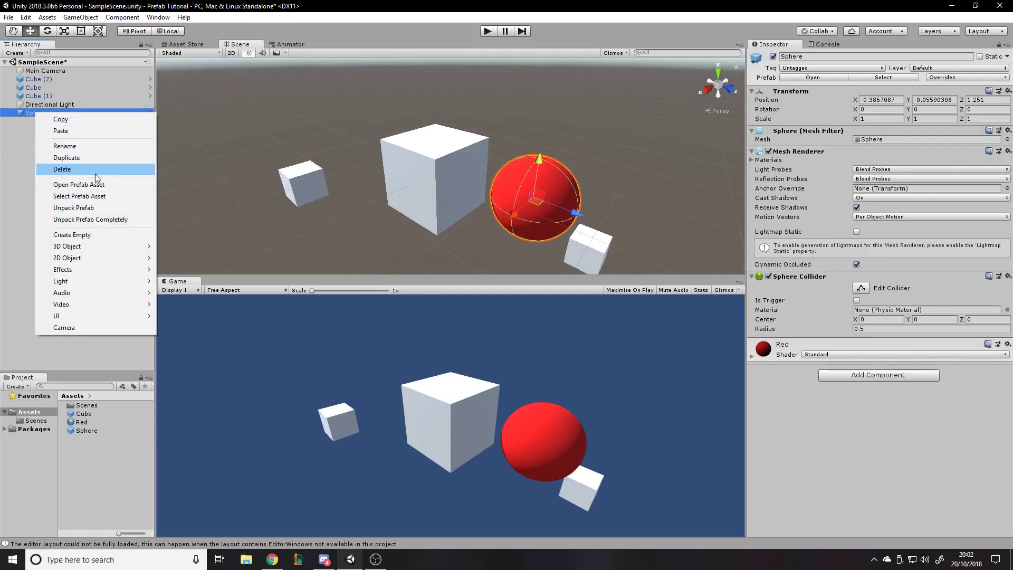
left_click(6, 131)
left_click(57, 107)
right_click(57, 106)
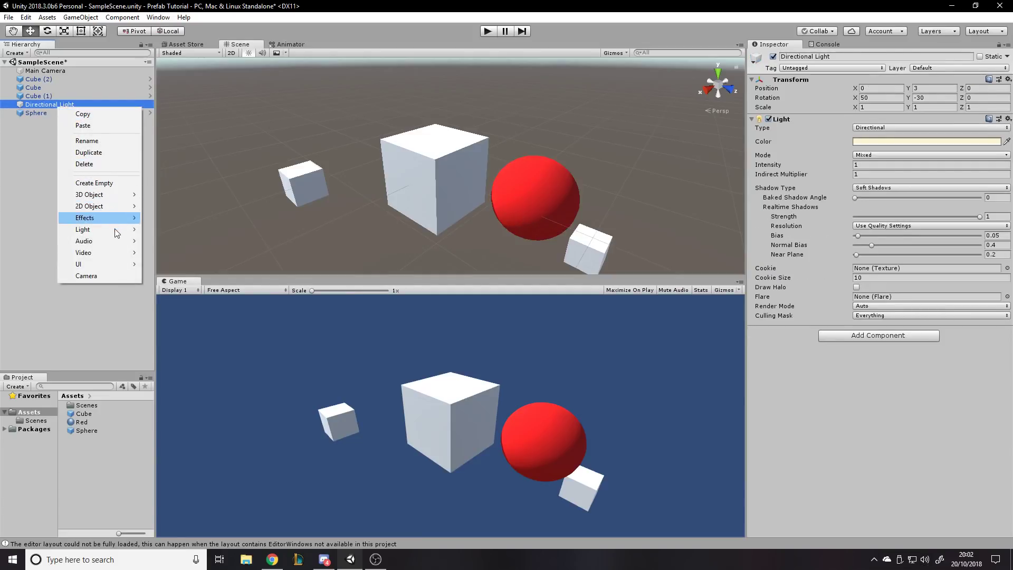
left_click(36, 162)
left_click(97, 430)
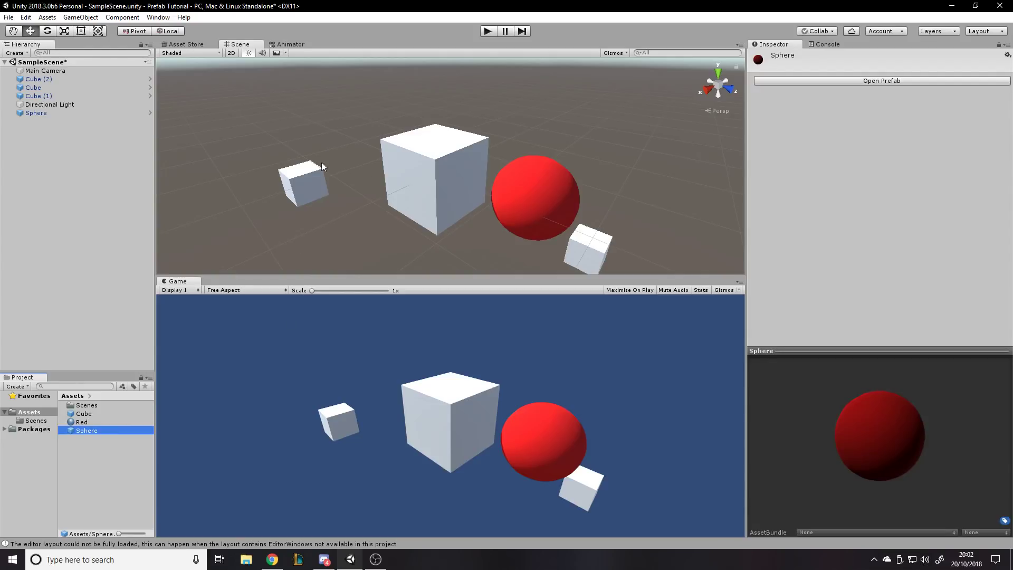
left_click(530, 198)
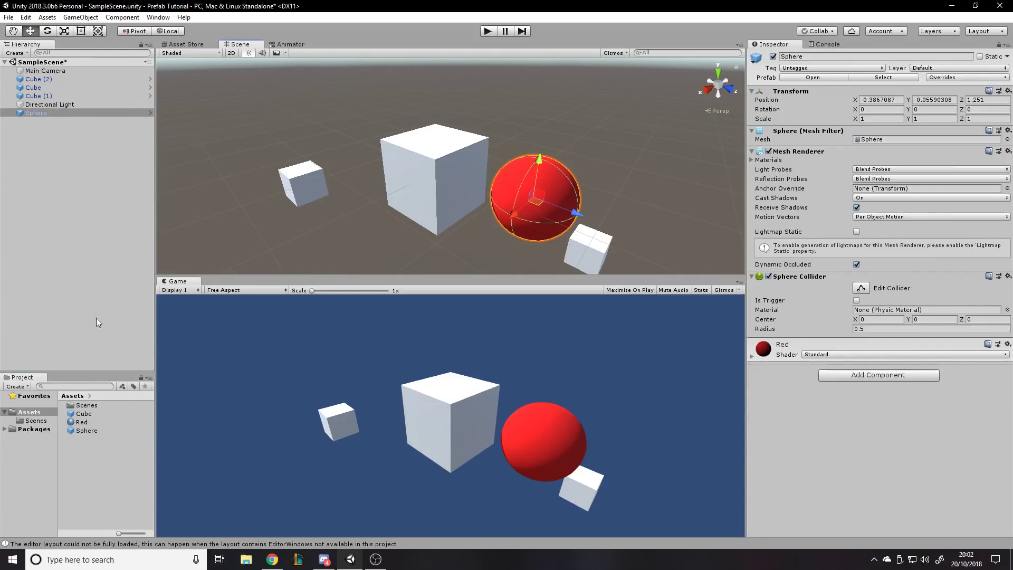
- Open the Cube prefab and drop the Sphere prefab on top of the cube
double_click(94, 414)
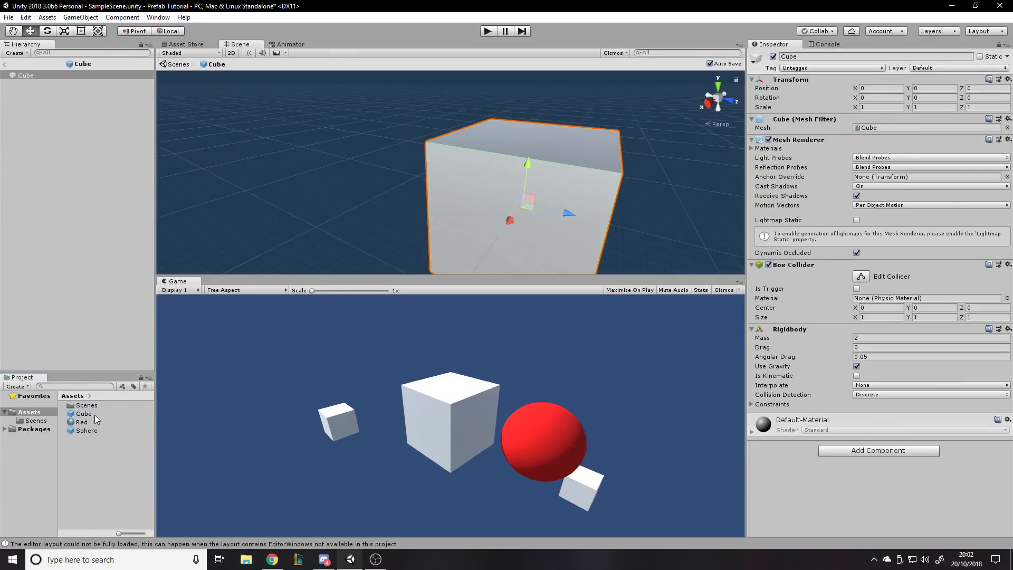
left_click_drag(435, 172, 360, 232, "alt")
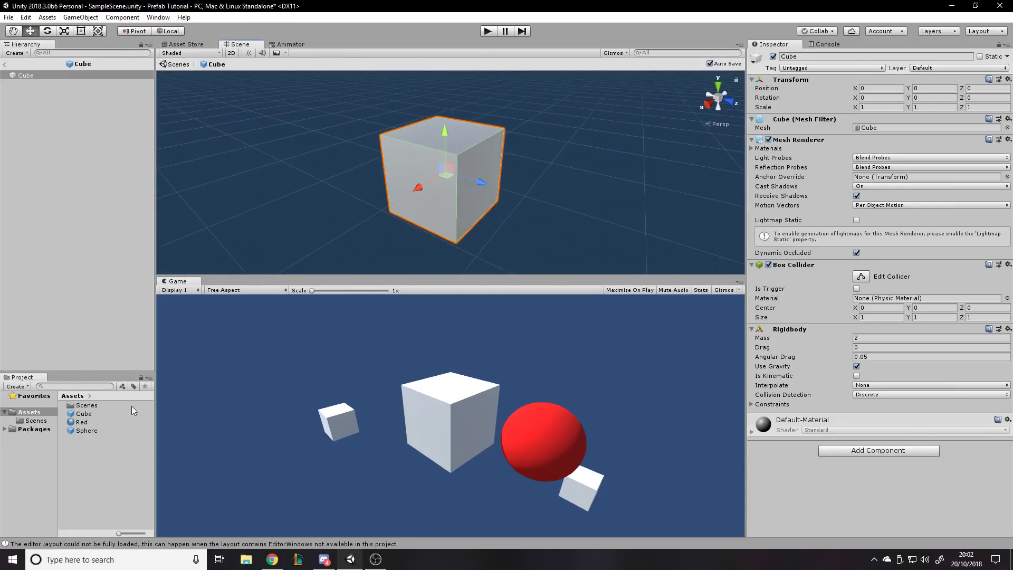
left_click_drag(451, 221, 473, 201, "alt")
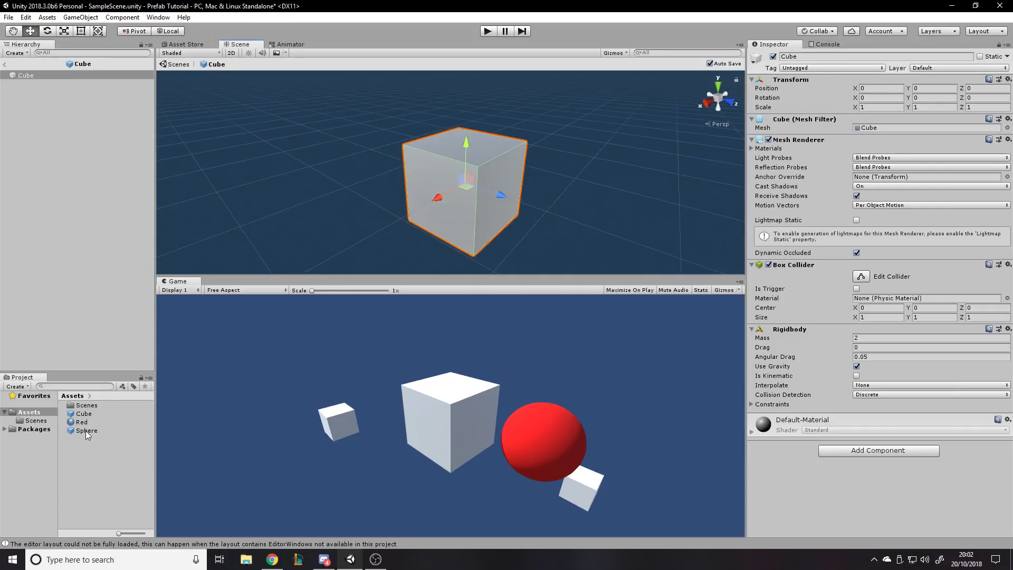
left_click_drag(86, 431, 466, 143)
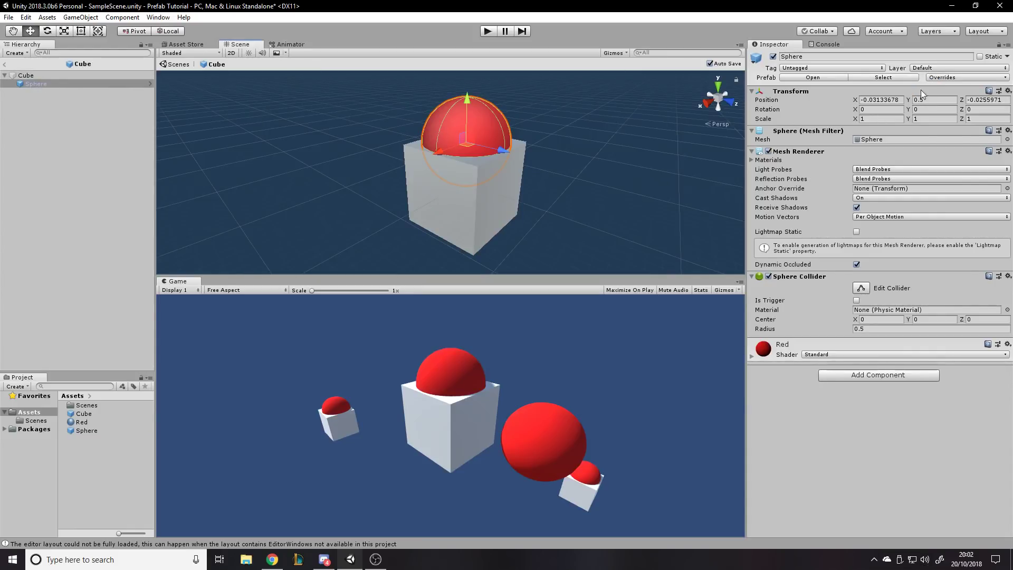
- Centre the nested Sphere by setting its X and Z position to 0
left_click(893, 101)
type("0")
left_click(967, 100)
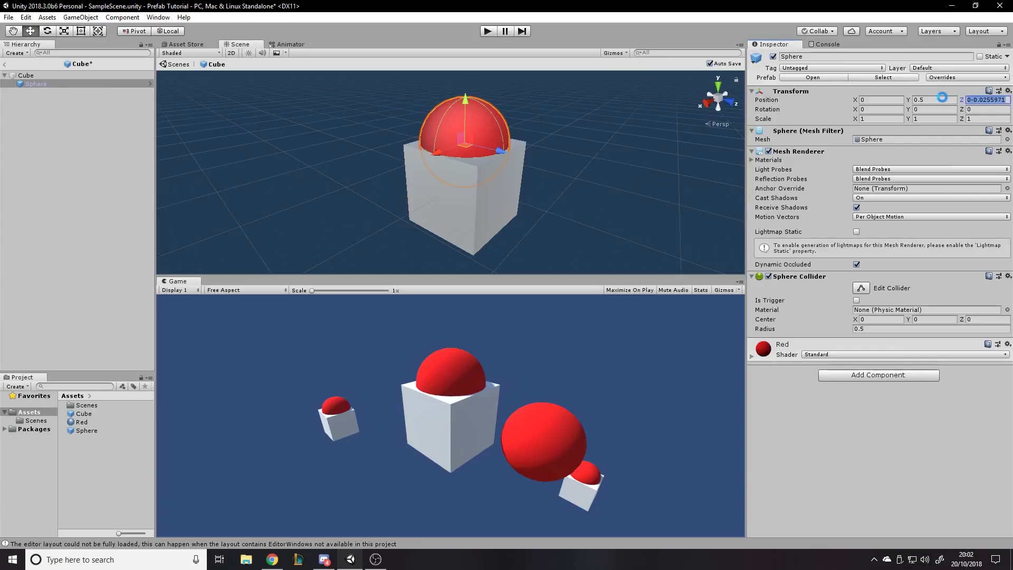
left_click(944, 99)
left_click(965, 99)
type("0")
left_click(925, 362)
left_click(578, 141)
left_click_drag(579, 143, 604, 165, "alt")
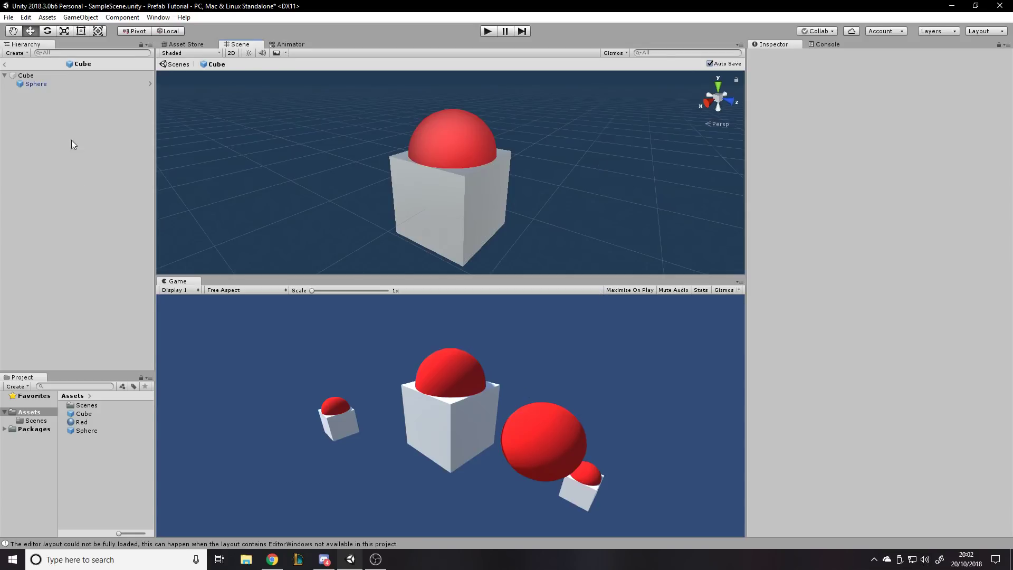
- Return to SampleScene, delete the standalone Sphere, and select the Sphere prefab asset
left_click(4, 64)
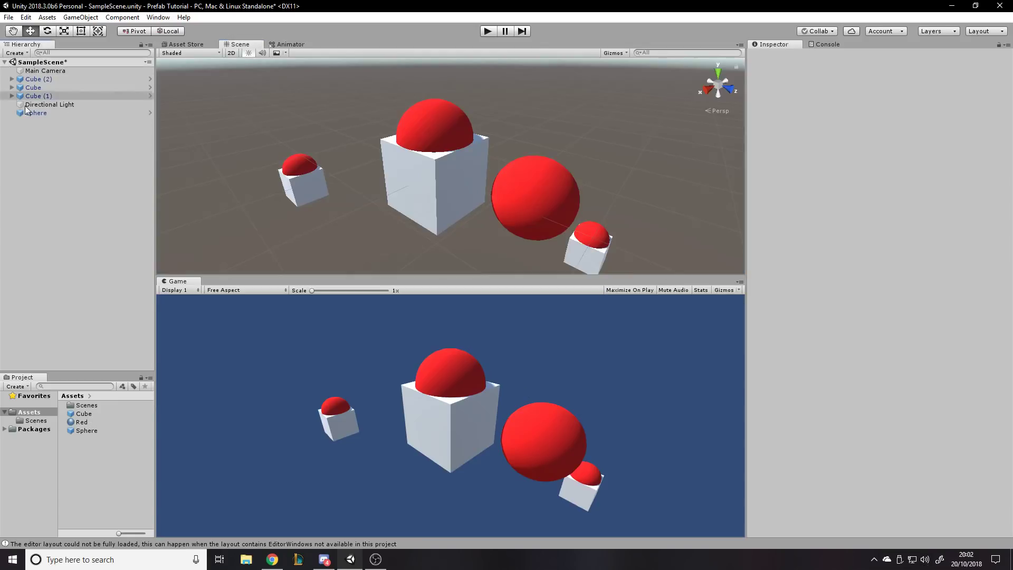
left_click(44, 114)
key("Delete")
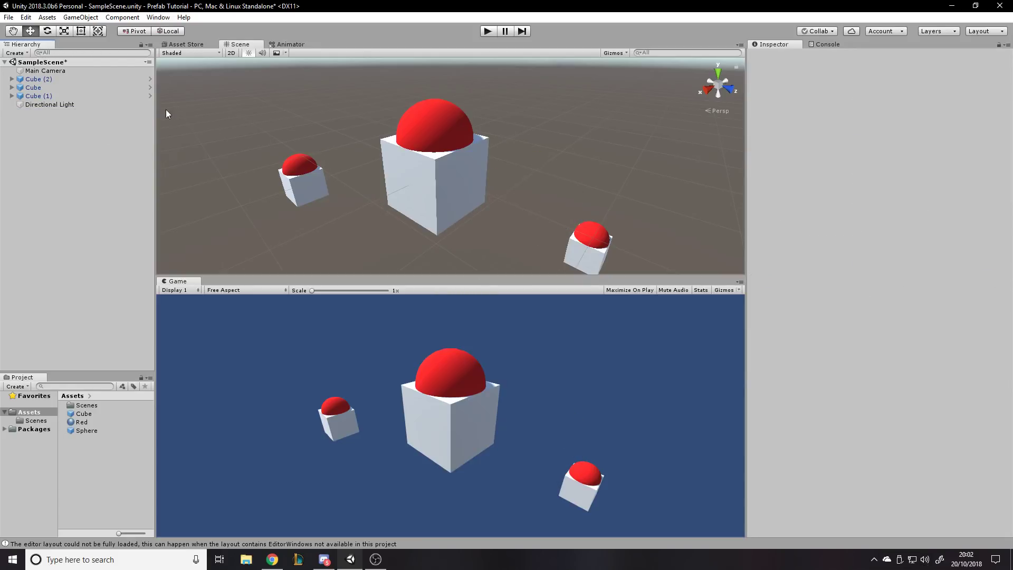
left_click(459, 127)
left_click(492, 107)
left_click(90, 431)
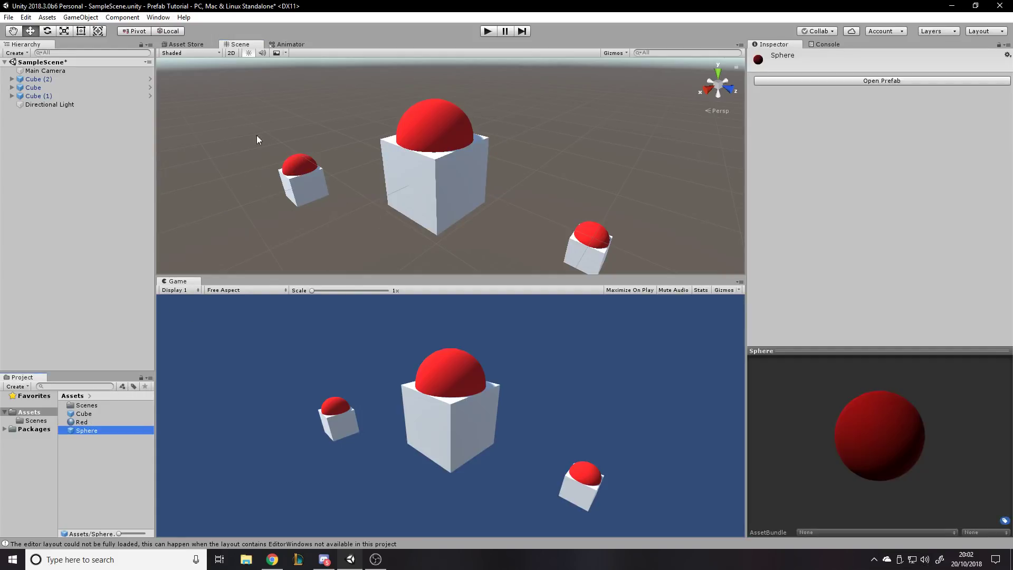
- Open the Sphere prefab and try X and Z scale values of 2.12 and 3
left_click(841, 81)
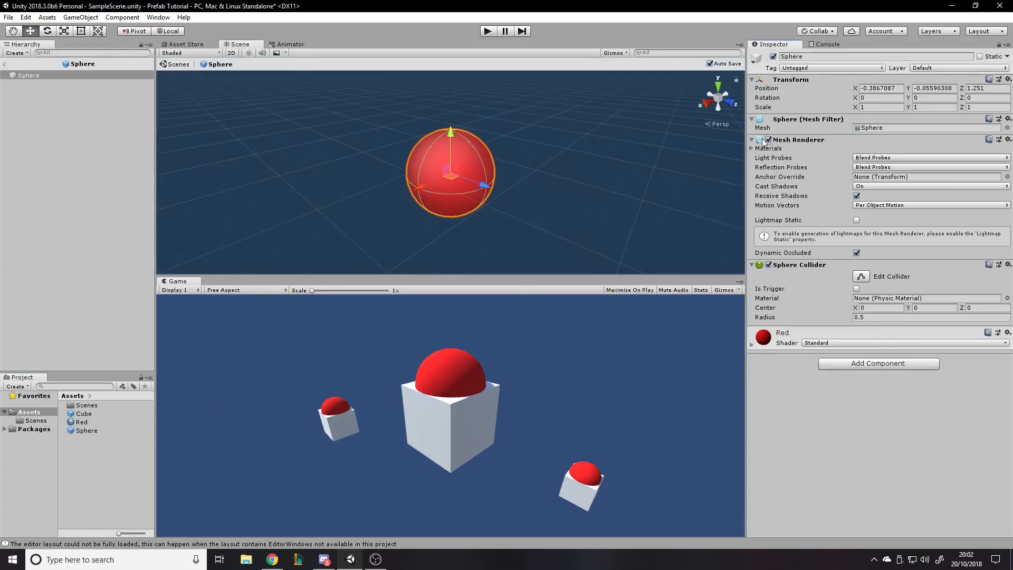
scroll(522, 190, "up", 2)
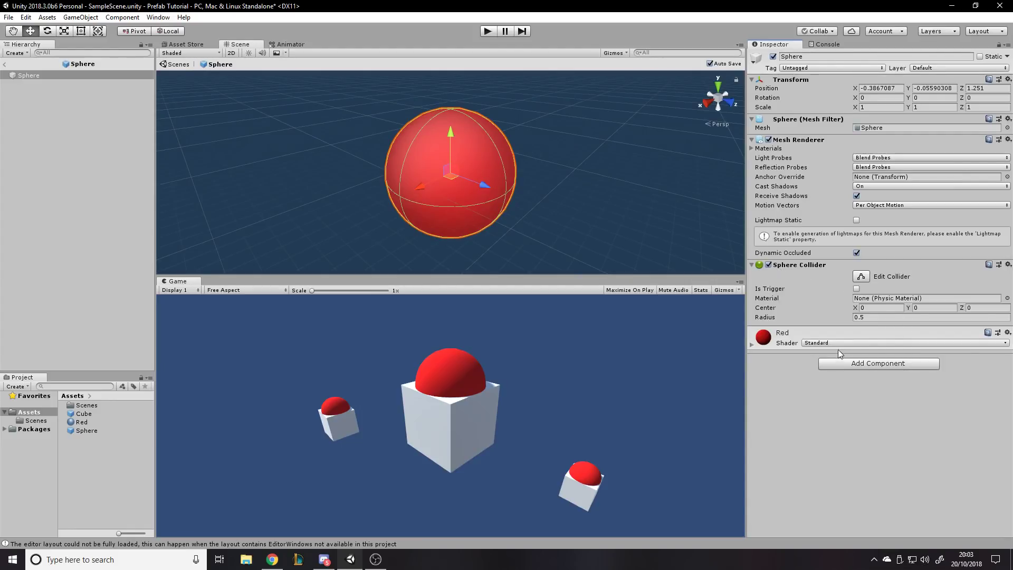
left_click(879, 108)
type("2.12")
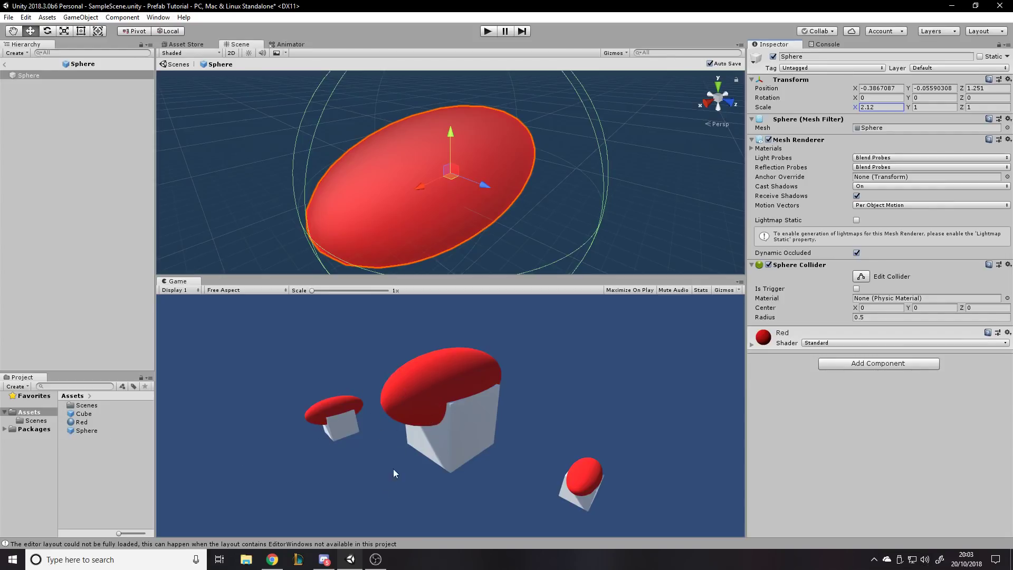
key("BackSpace")
key("BackSpace")
key("BackSpace")
key("BackSpace")
type("3")
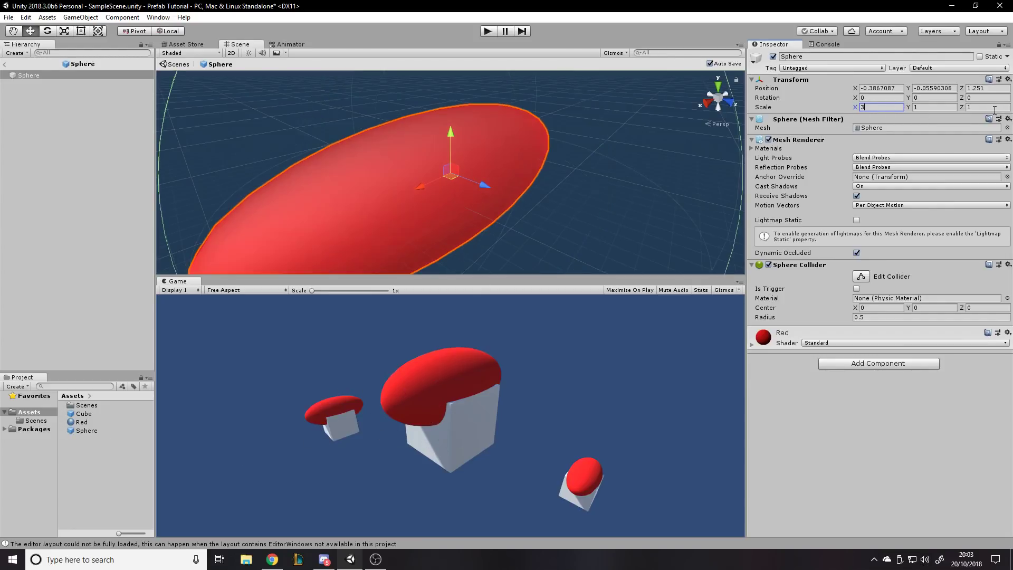
left_click(989, 107)
type("3")
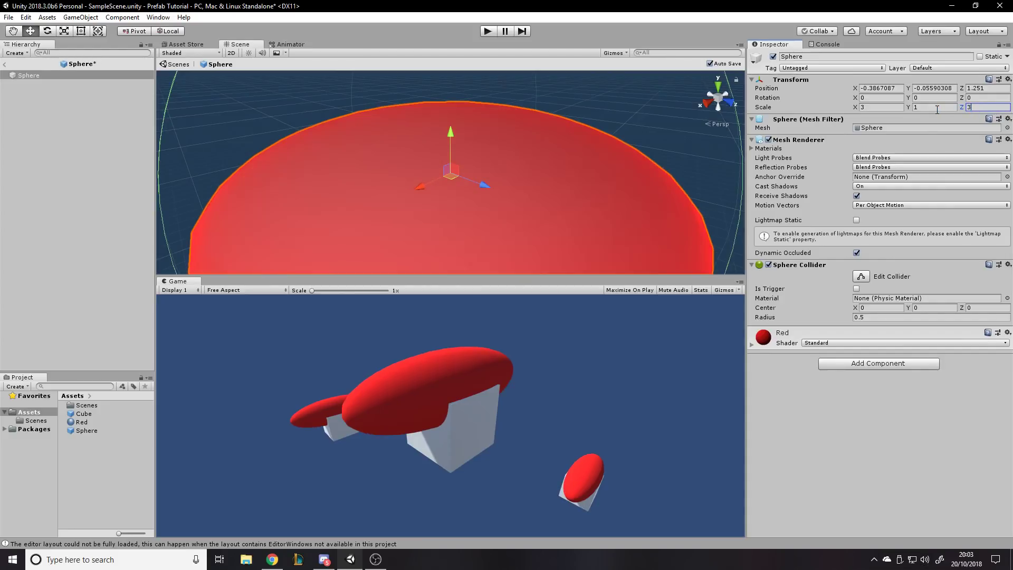
- Set the Sphere's scale to 2 on all three axes
left_click(892, 107)
type("2")
key("Tab")
type("2")
left_click(980, 106)
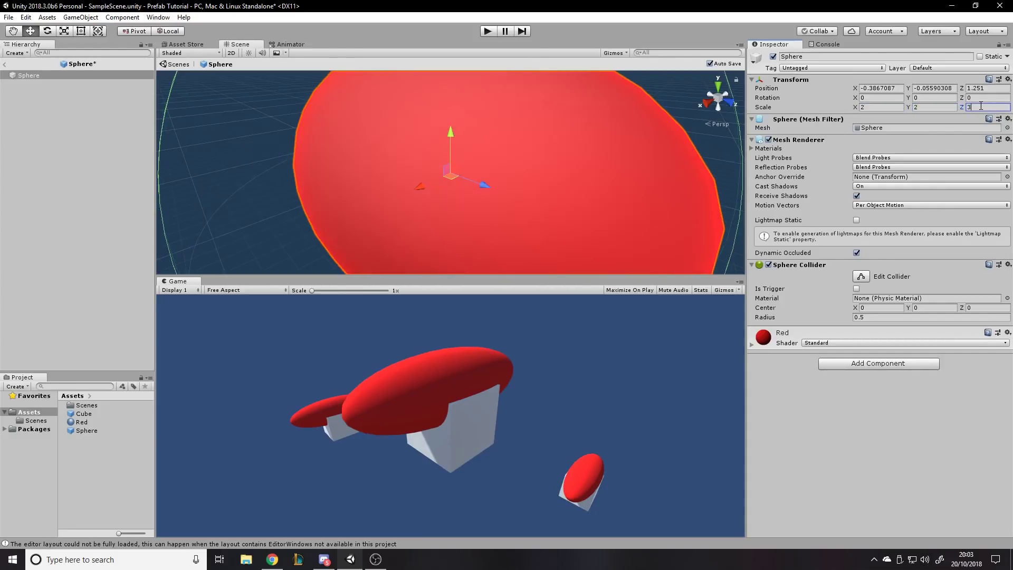
type("2")
left_click(826, 422)
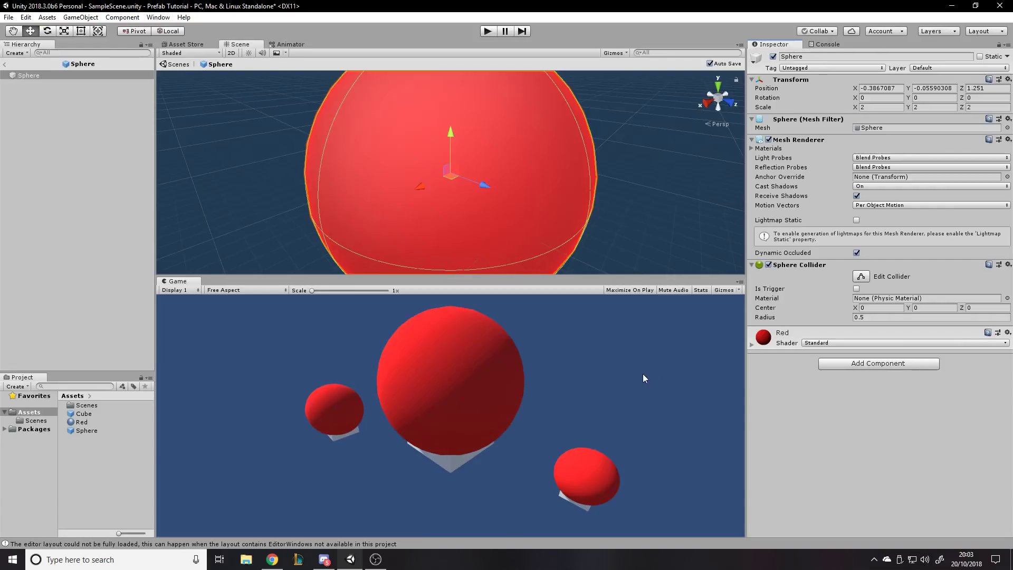
- Reset the Sphere's scale to 1 on every axis
left_click(878, 107)
type("1")
key("Tab")
type("1")
key("Tab")
type("1")
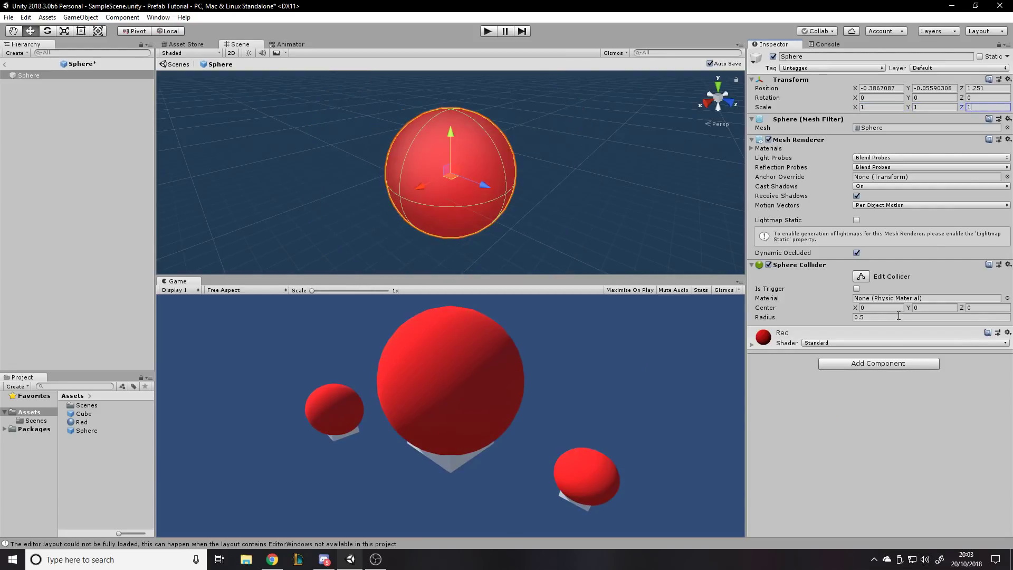
left_click(857, 409)
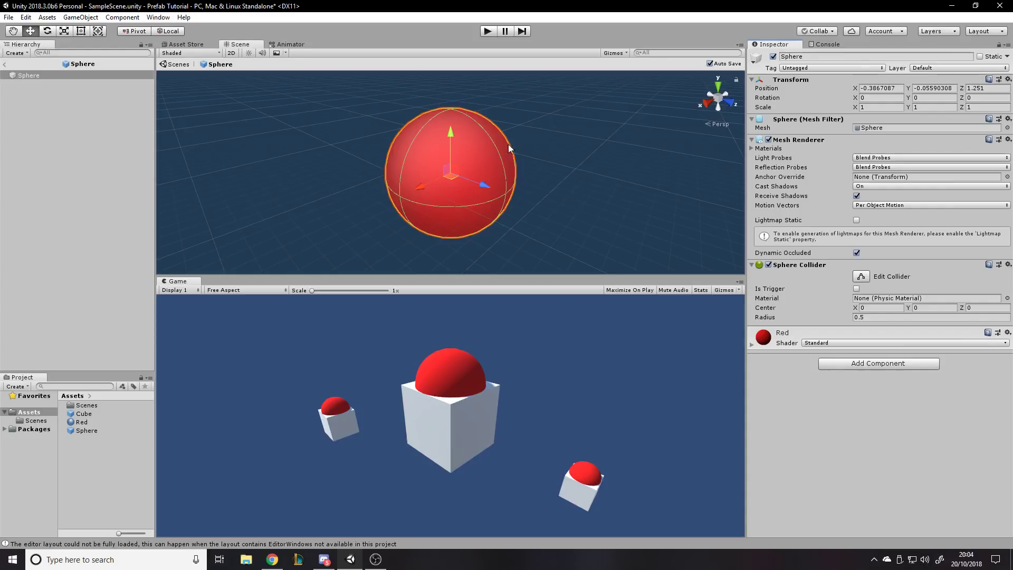
left_click(5, 63)
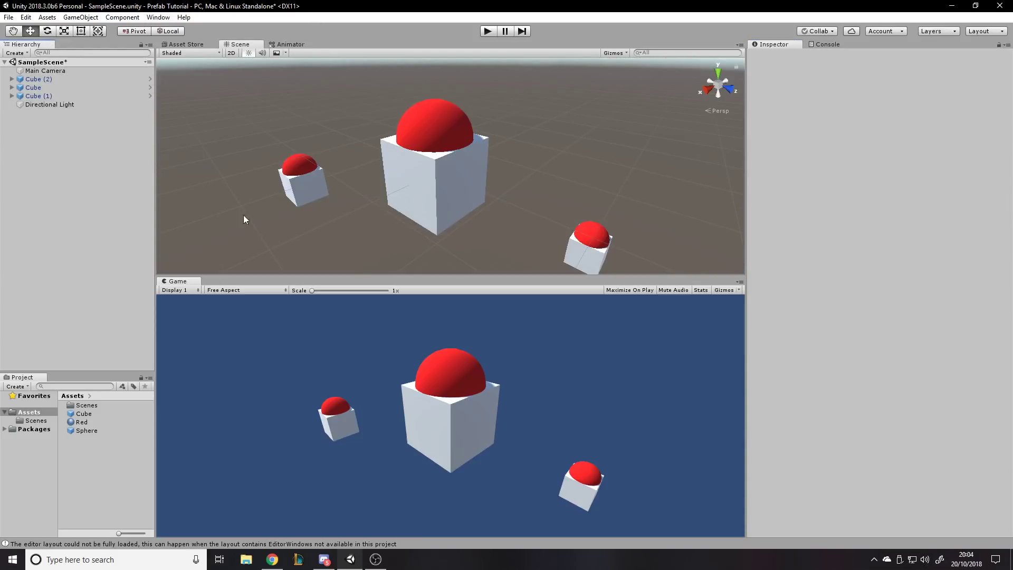
left_click(11, 79)
left_click(40, 80)
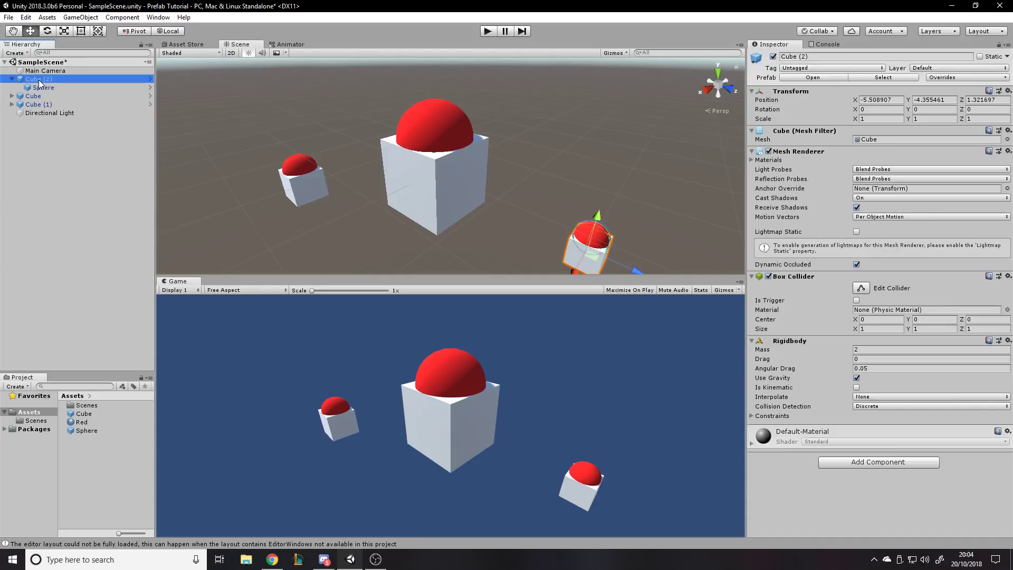
left_click(36, 87)
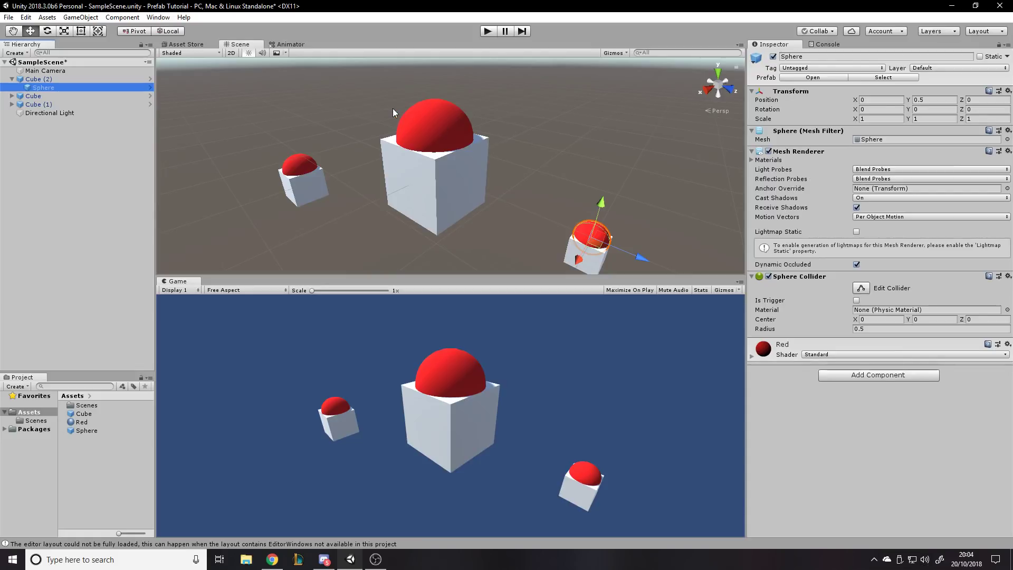
left_click(405, 99)
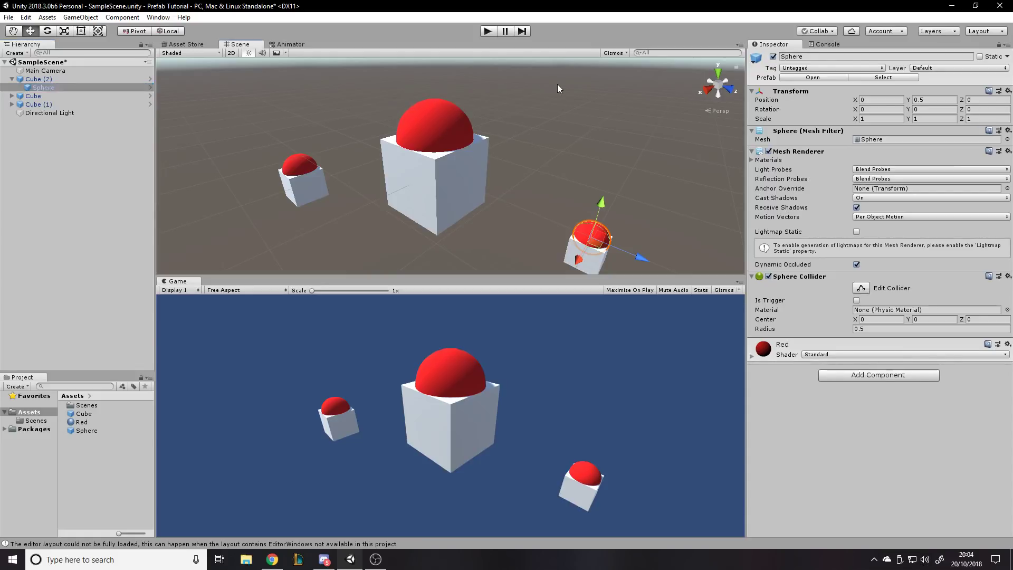
left_click(82, 89)
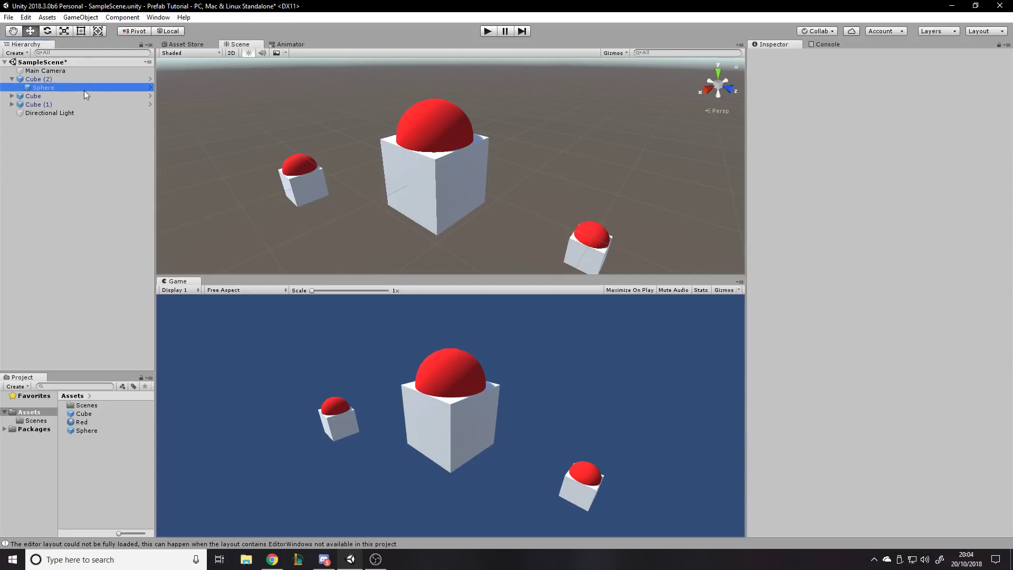
left_click(48, 77)
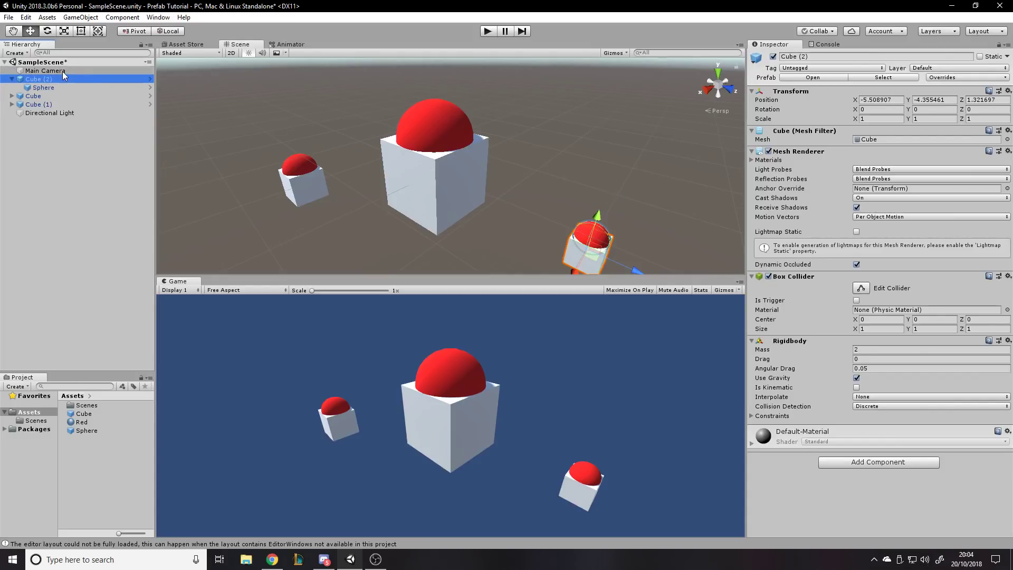
left_click(15, 181)
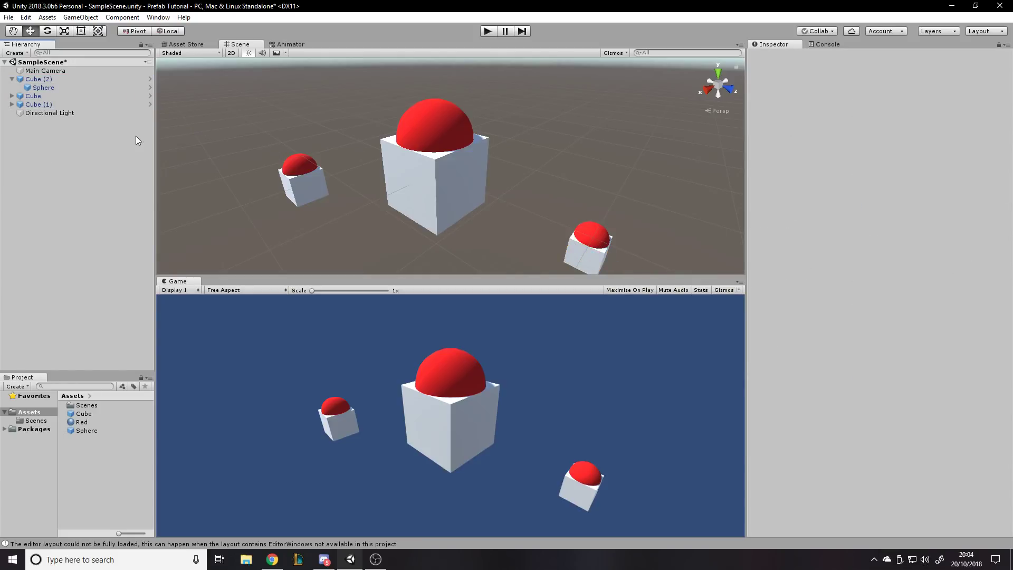
- Orbit and zoom out the scene view, then select the large central cube
key("alt")
left_click_drag(312, 135, 336, 139, "alt")
scroll(504, 144, "down", 2, "alt")
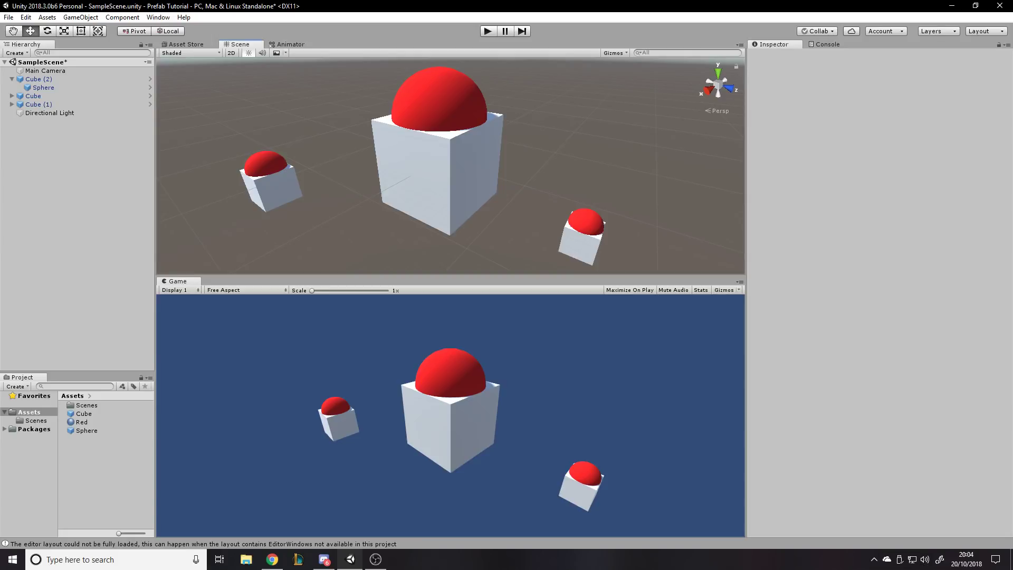
key("alt+Tab")
key("alt+Tab")
mouse_move(651, 193)
left_mouse_down("alt")
mouse_move(645, 203)
mouse_move(649, 189)
left_mouse_up("alt")
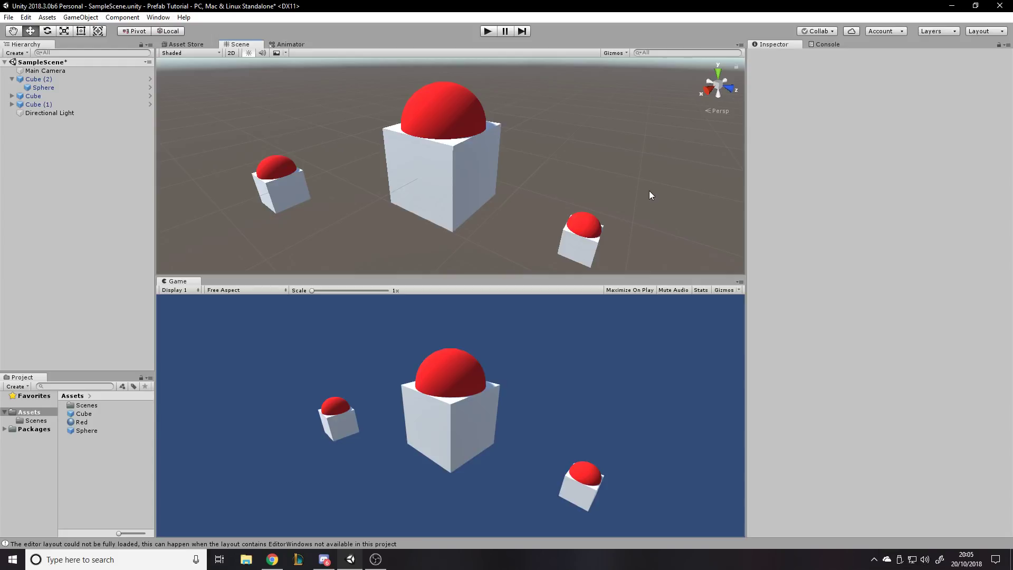
left_click(451, 148)
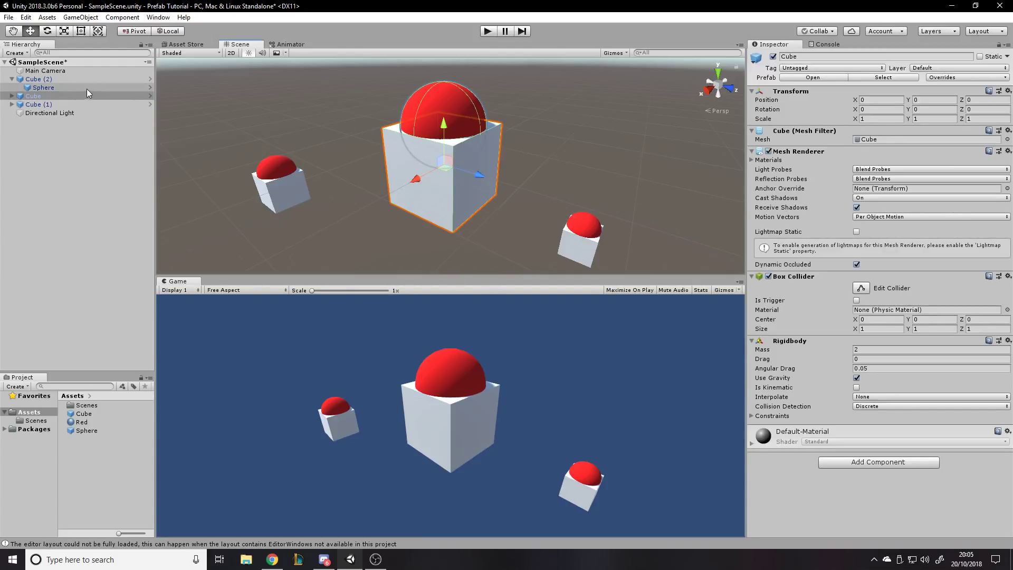
- Collapse Cube (2)'s children and select the Cube object in the Hierarchy
left_click(13, 79)
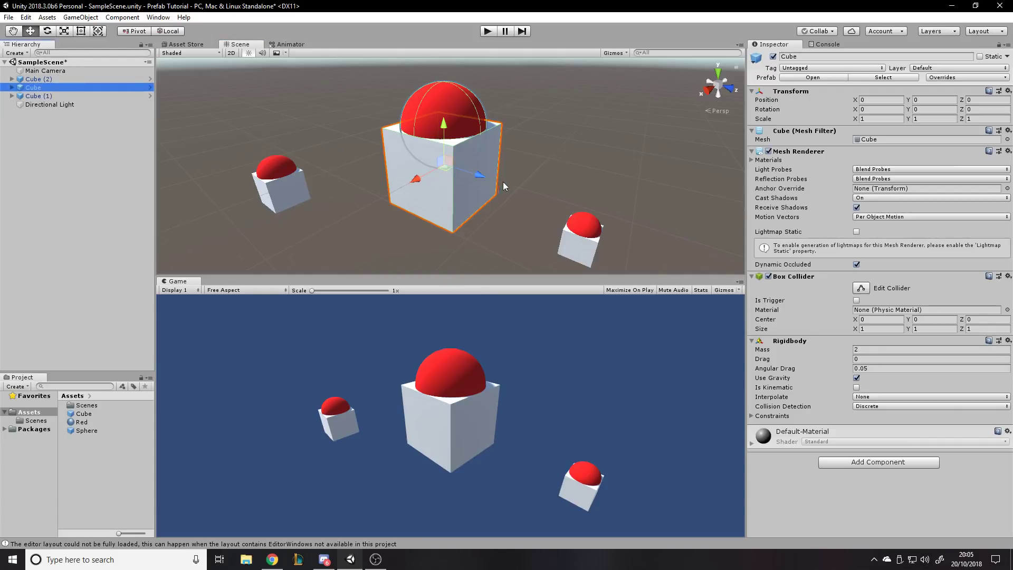
right_click(44, 86)
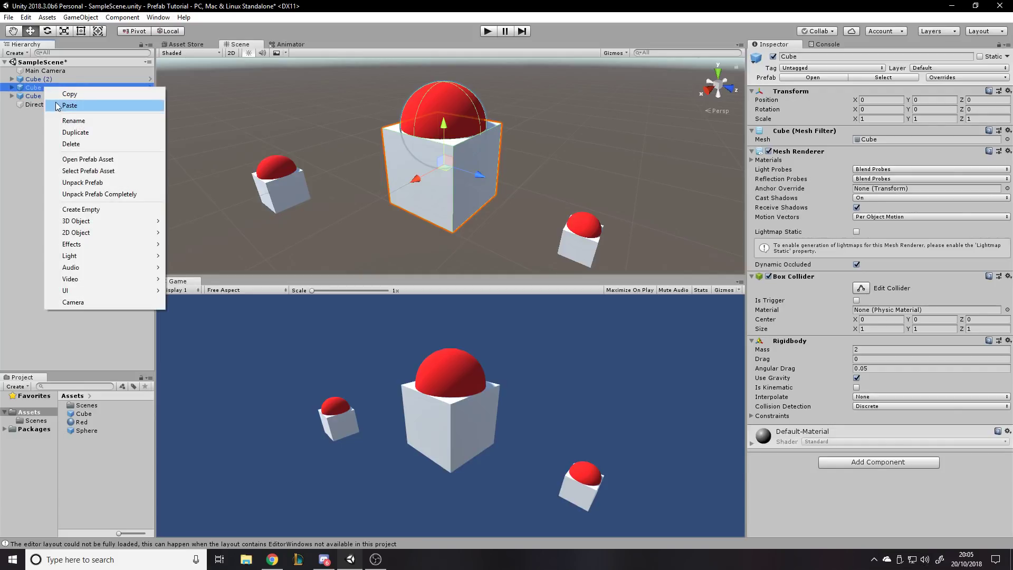
left_click(31, 90)
right_click(30, 90)
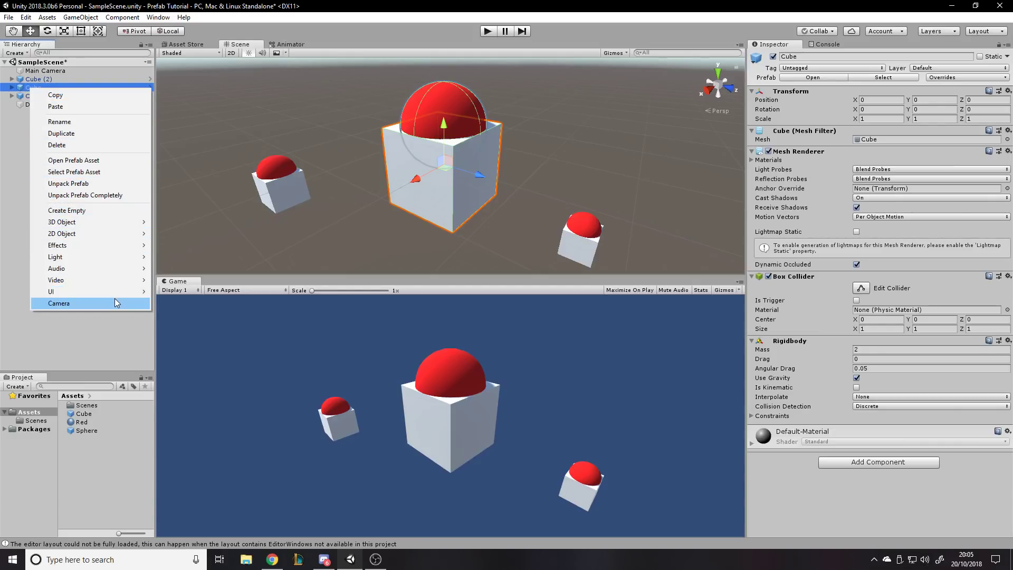
left_click(90, 451)
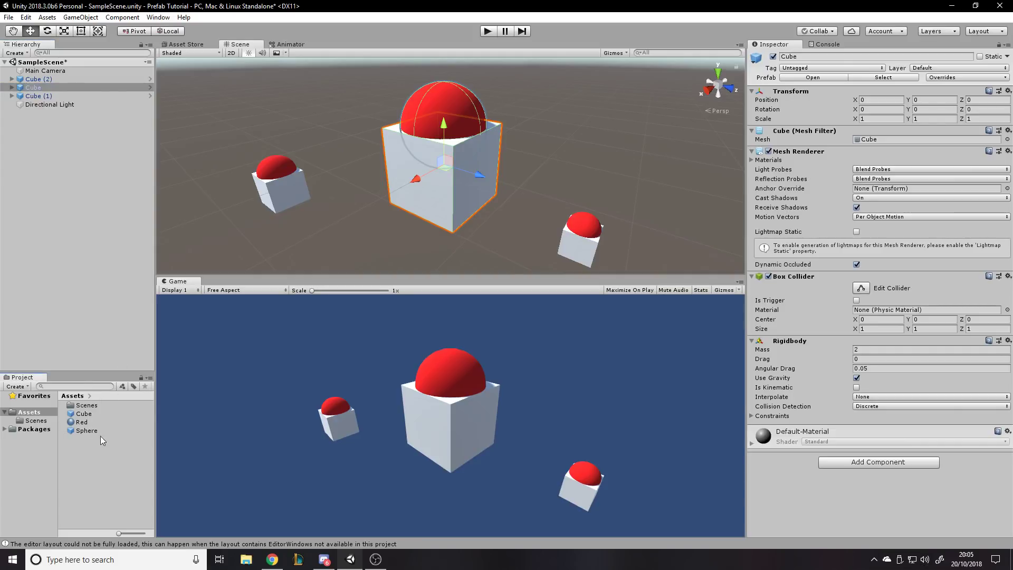
- Create a Prefab Variant of the Cube prefab and name it ChildCube
right_click(82, 415)
mouse_move(199, 168)
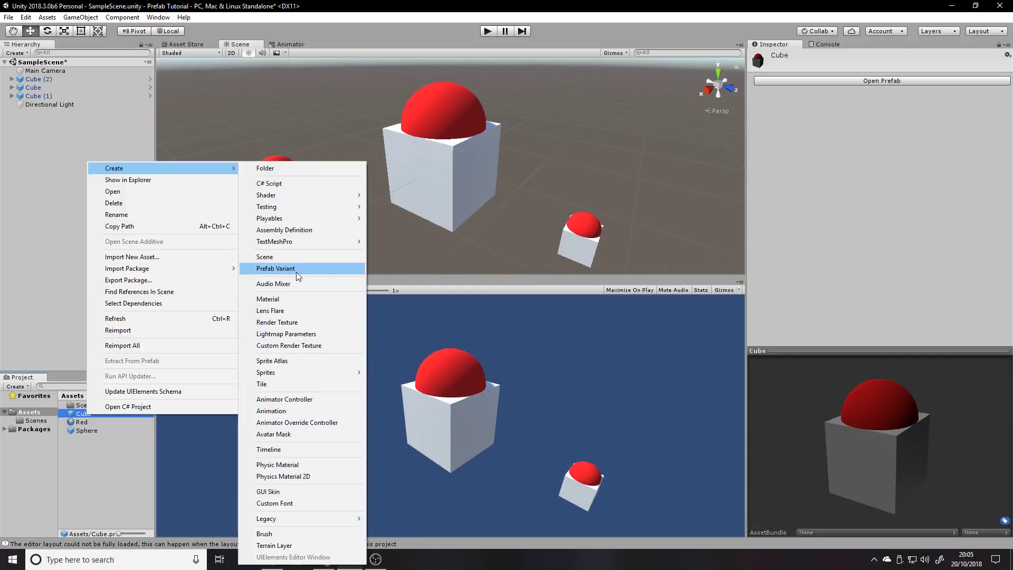
left_click(280, 270)
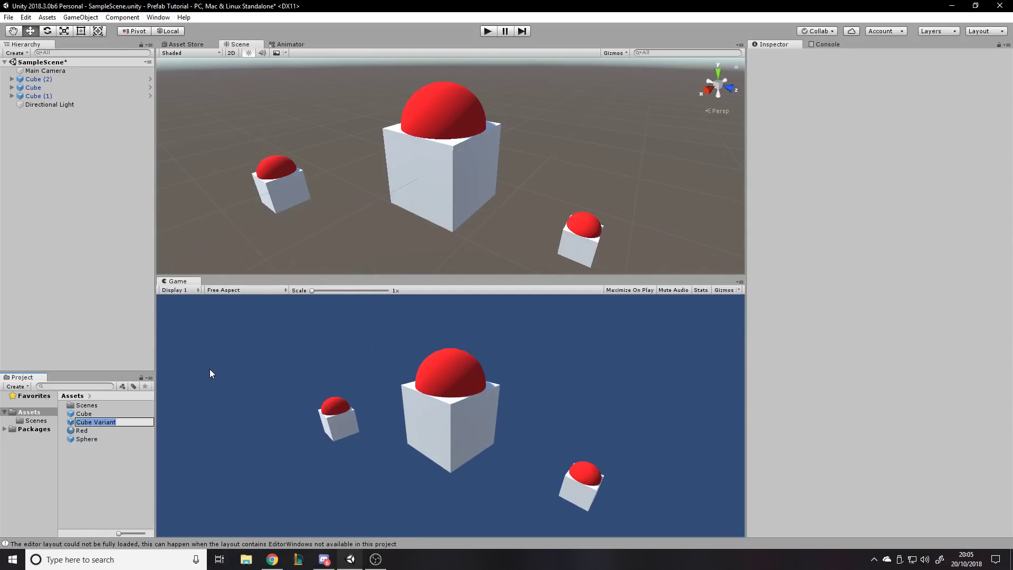
type("ChildCub")
key("Return")
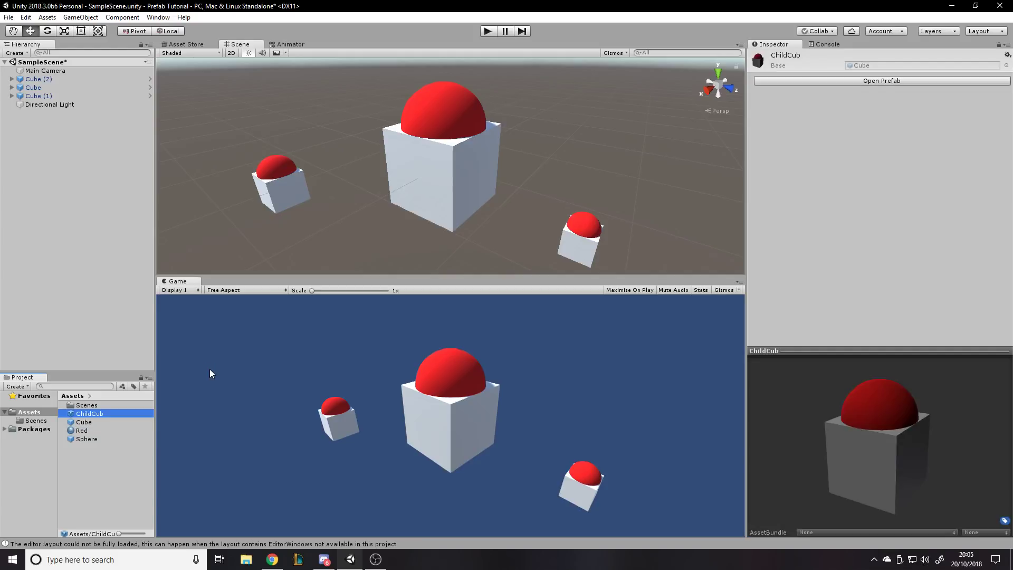
left_click(105, 413)
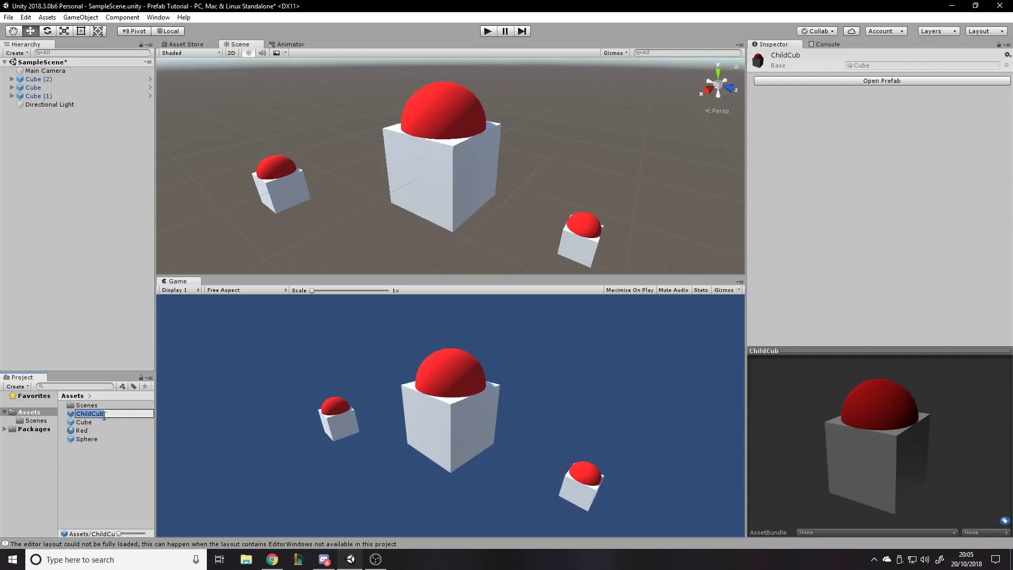
left_click(125, 413)
type("e")
key("Return")
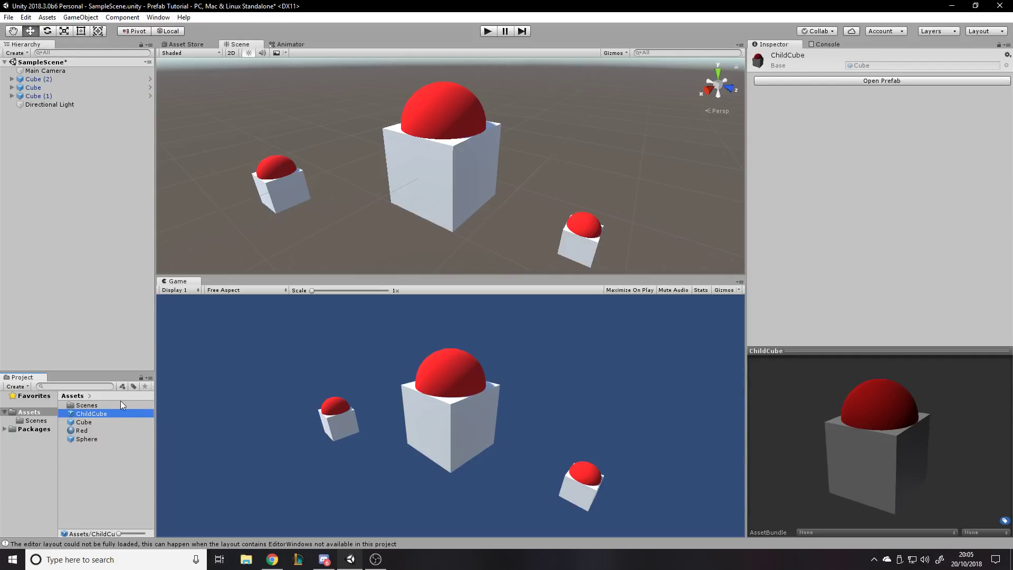
- Add a ChildCube instance to the scene and create a new material named Green
left_click_drag(119, 413, 122, 152)
left_click_drag(478, 182, 621, 138)
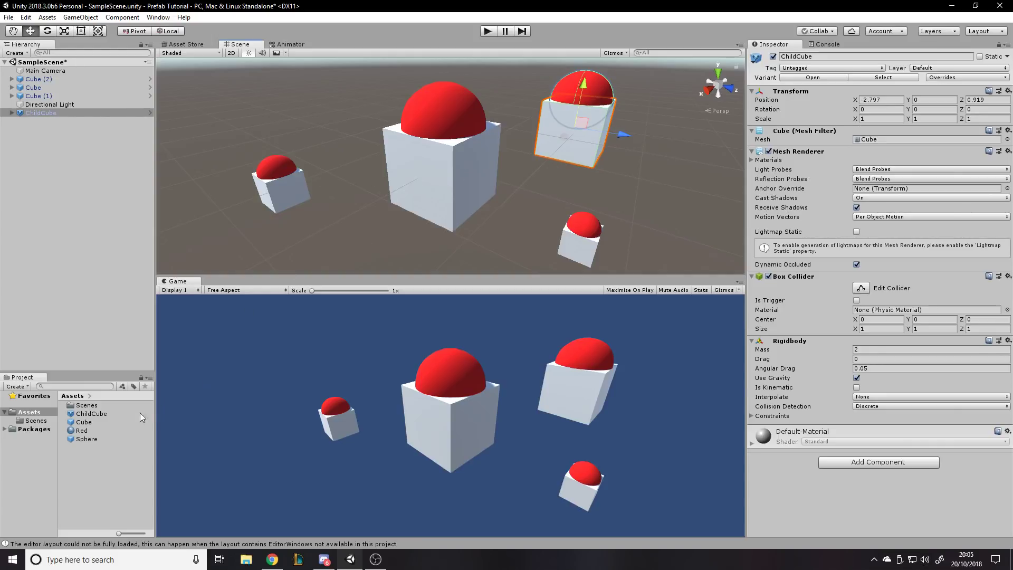
right_click(80, 433)
mouse_move(200, 212)
left_click(275, 304)
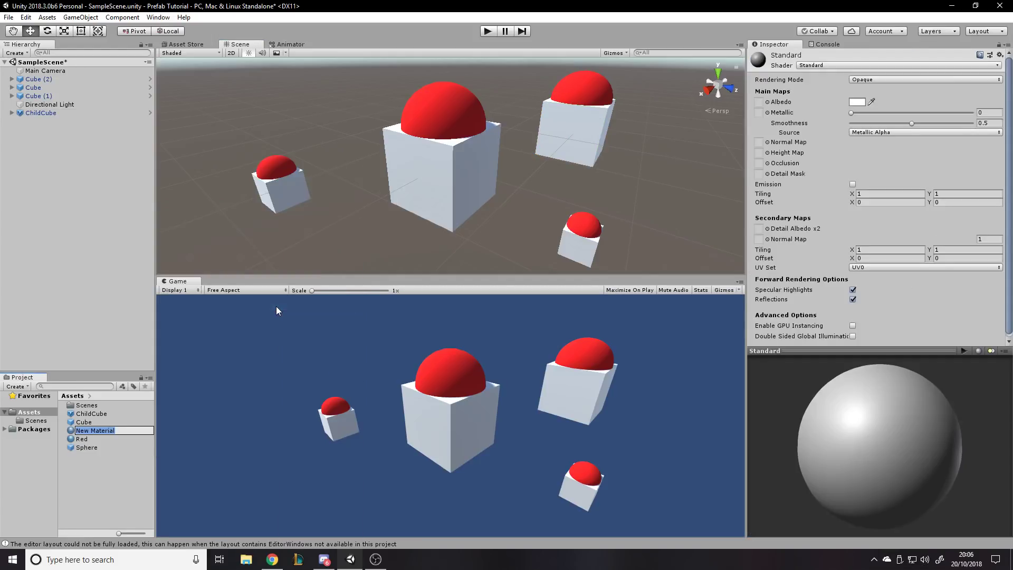
type("Bl")
key("BackSpace")
type("Green")
key("Return")
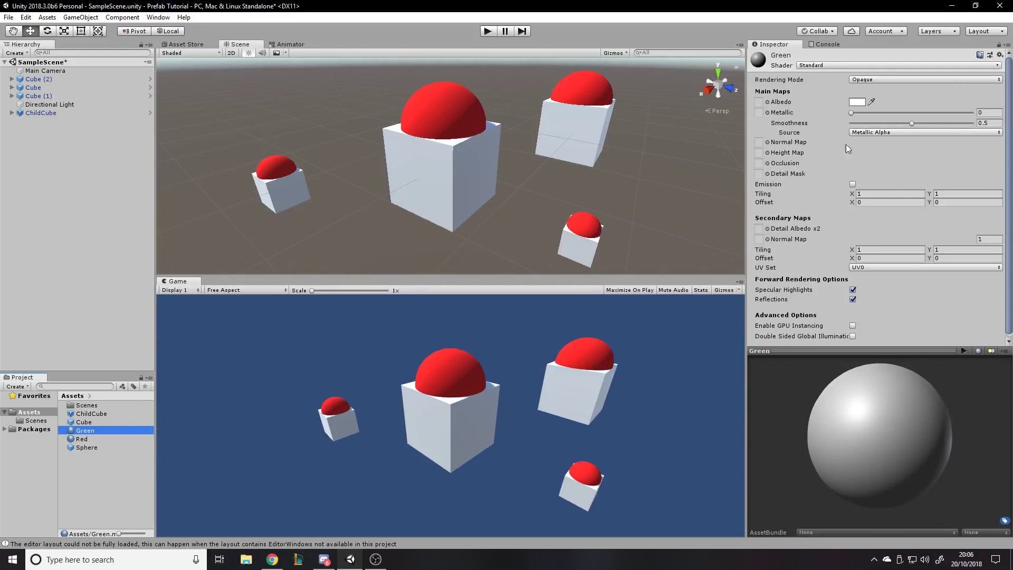
- Set the Green material's base colour to green
left_click(860, 101)
left_click(701, 154)
mouse_move(737, 178)
left_mouse_down()
mouse_move(745, 160)
mouse_move(736, 211)
mouse_move(738, 184)
left_mouse_up()
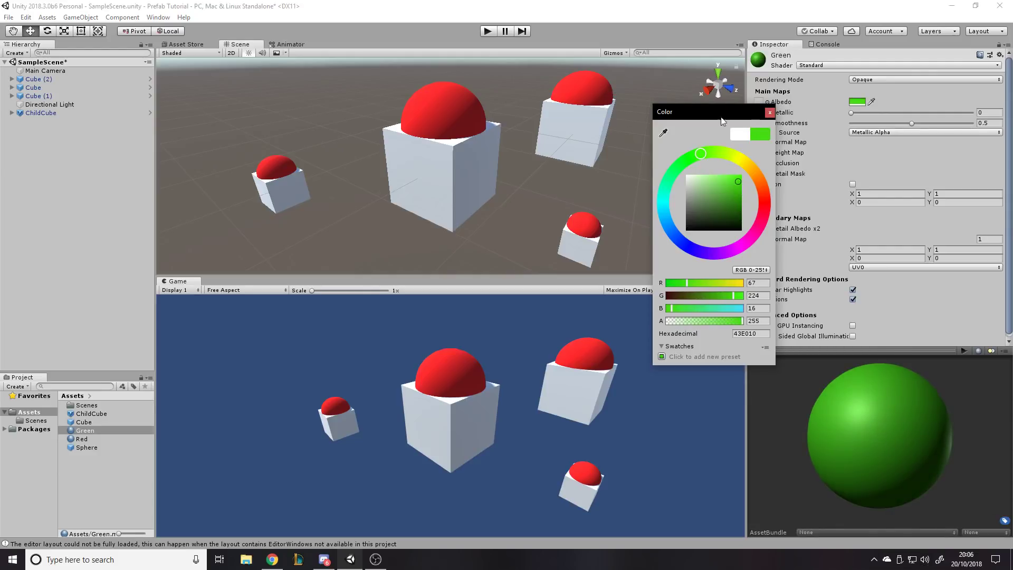
left_click(249, 357)
- Apply Green to the top-right ChildCube's dome and review its overrides
left_click_drag(93, 429, 596, 103)
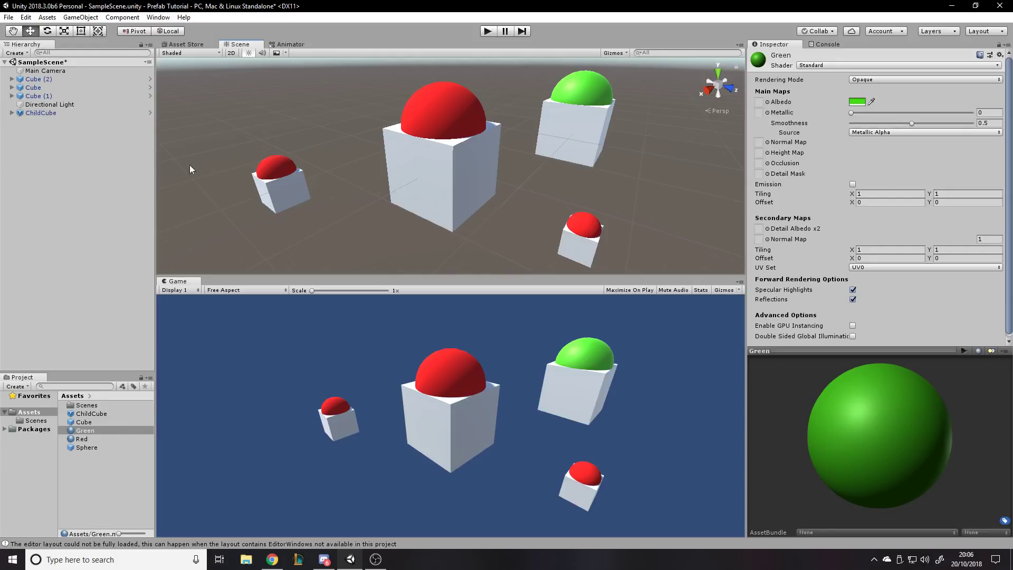
left_click(43, 113)
left_click(960, 77)
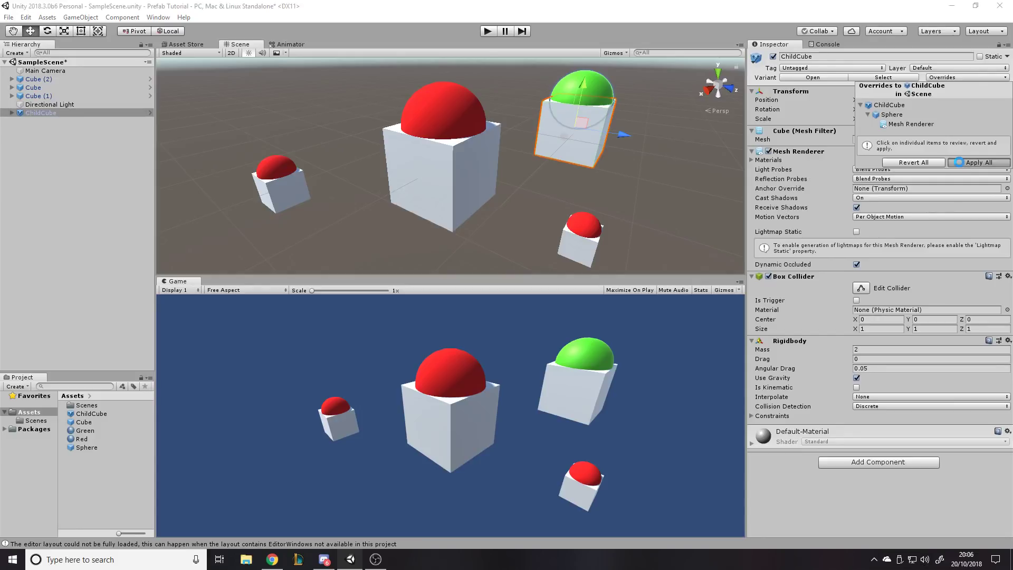
left_click(545, 114)
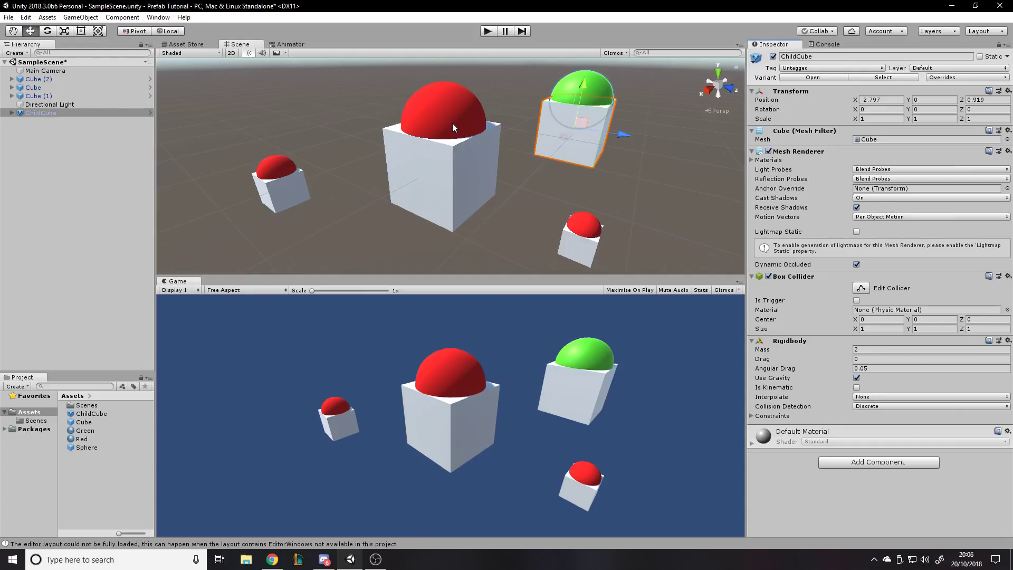
- Open the Cube prefab, enlarge it, then reset its scale to 1 on X, Y and Z
left_click(443, 162)
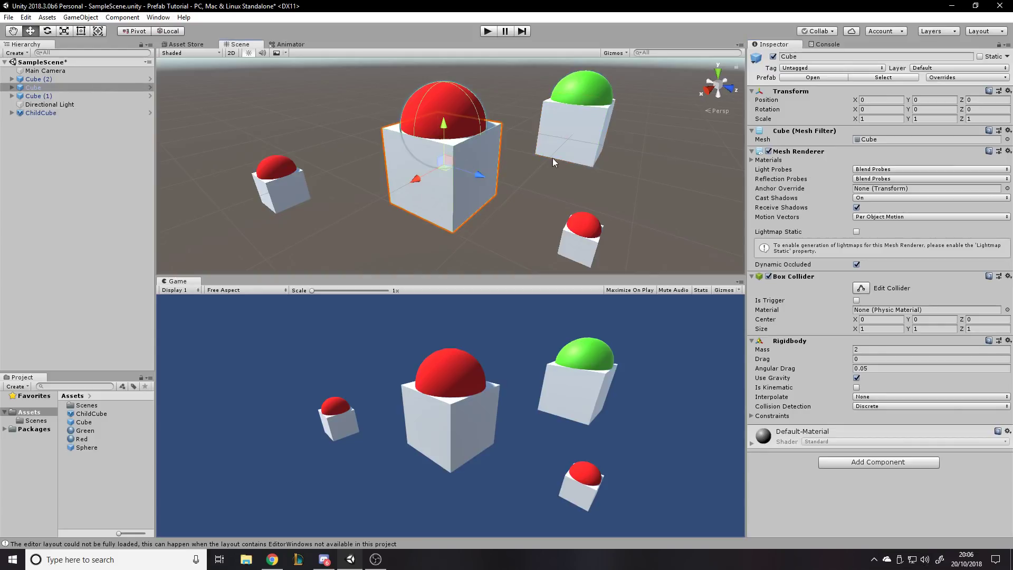
double_click(83, 422)
key("r")
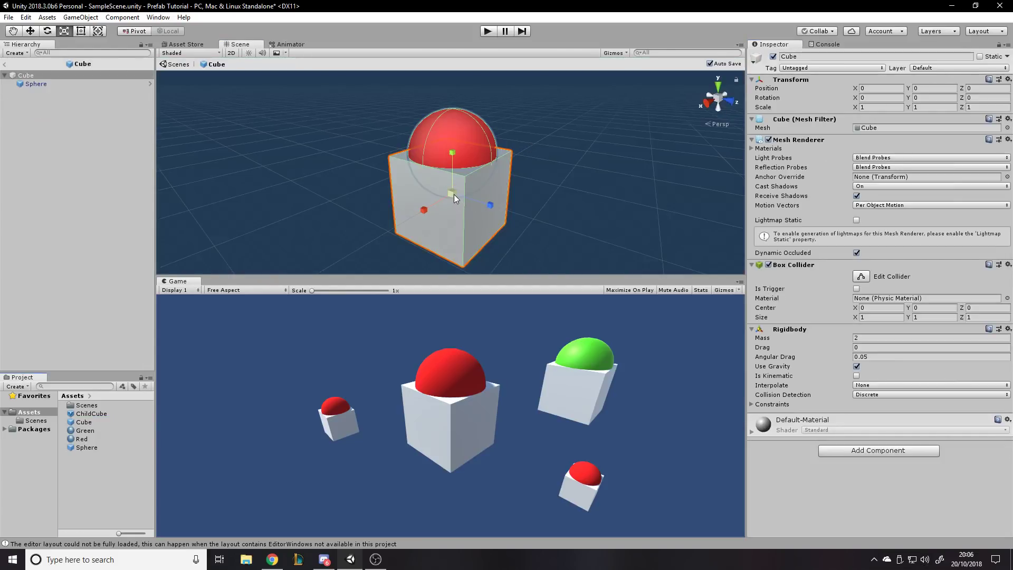
left_click_drag(452, 194, 480, 245)
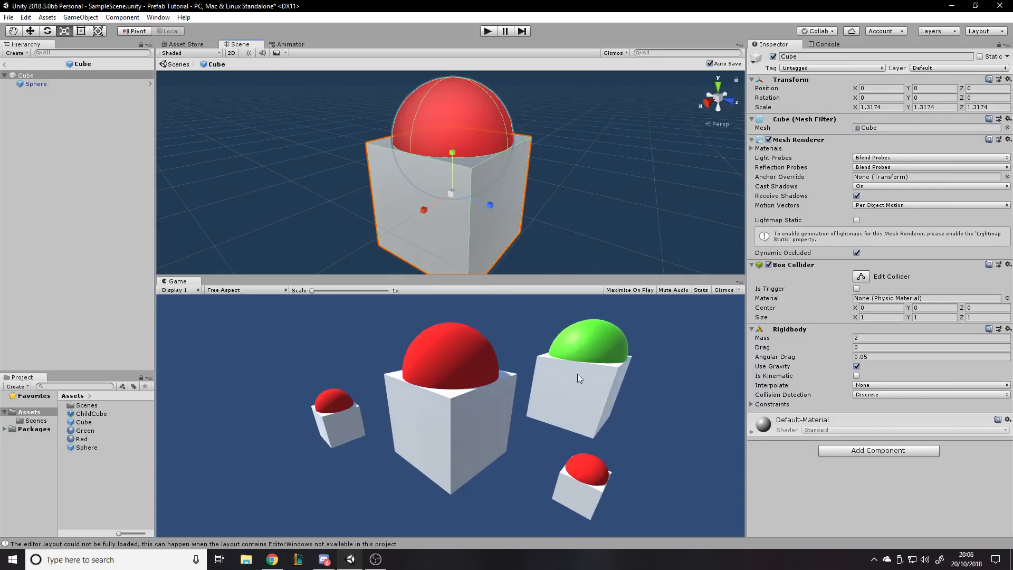
left_click(880, 107)
type("1")
key("Tab")
type("1")
left_click(981, 107)
type("1")
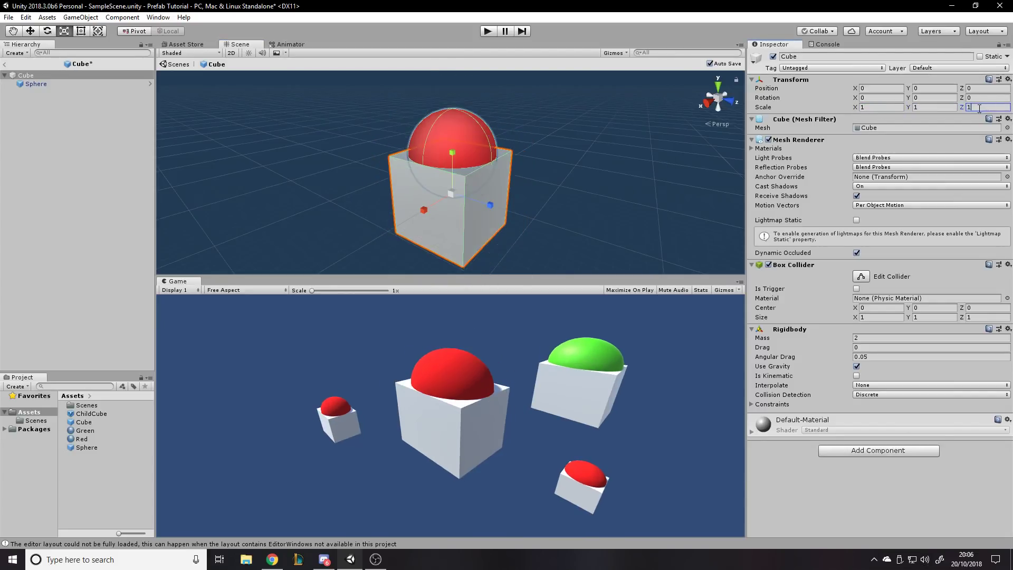
key("Return")
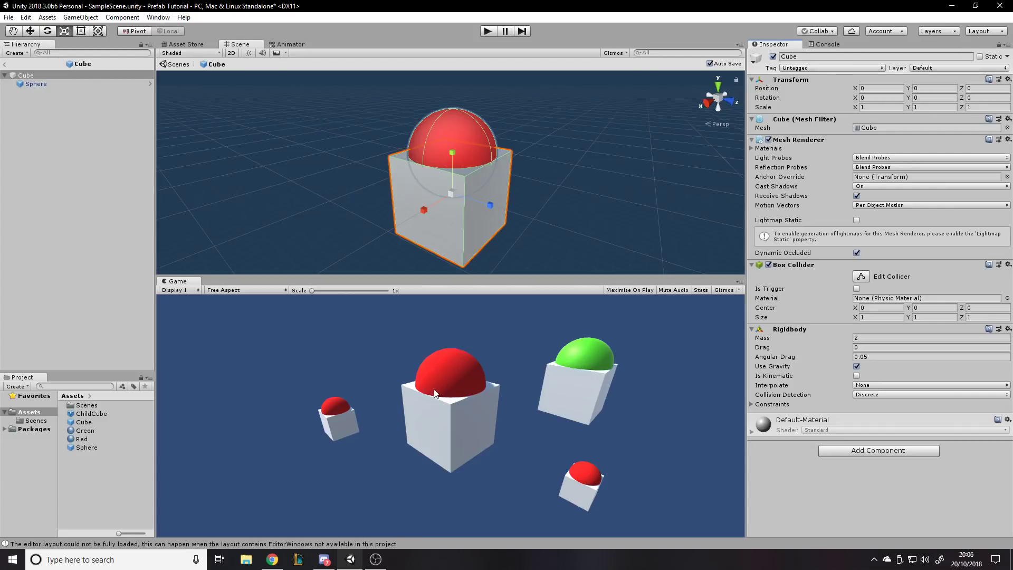
- Double the cube's scale to 2 on every axis
left_click(896, 107)
type("2")
key("Tab")
type("2")
key("Tab")
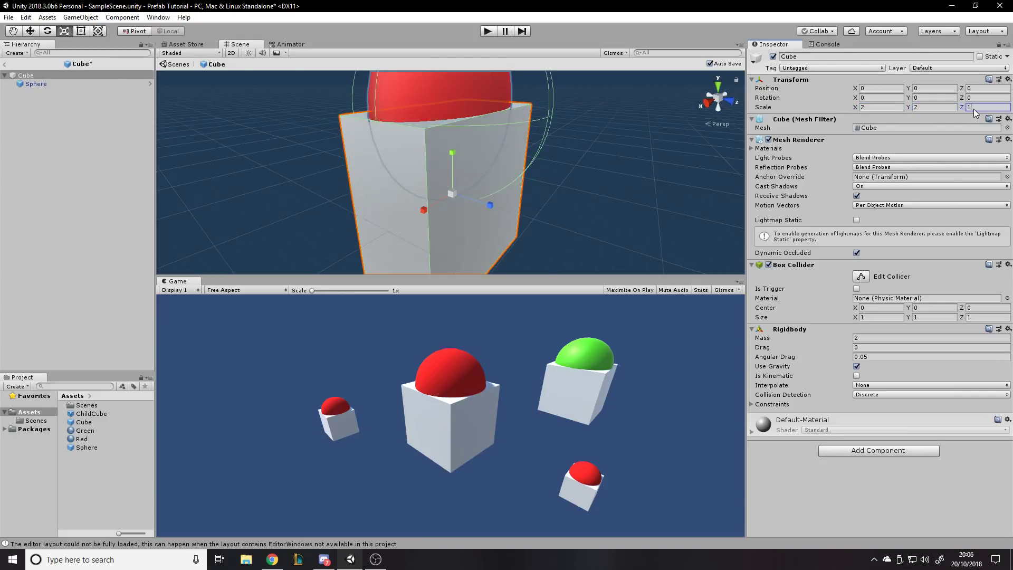
type("2")
key("Return")
- Set the cube's scale back to 1 on every axis and select its Sphere child
left_click(881, 107)
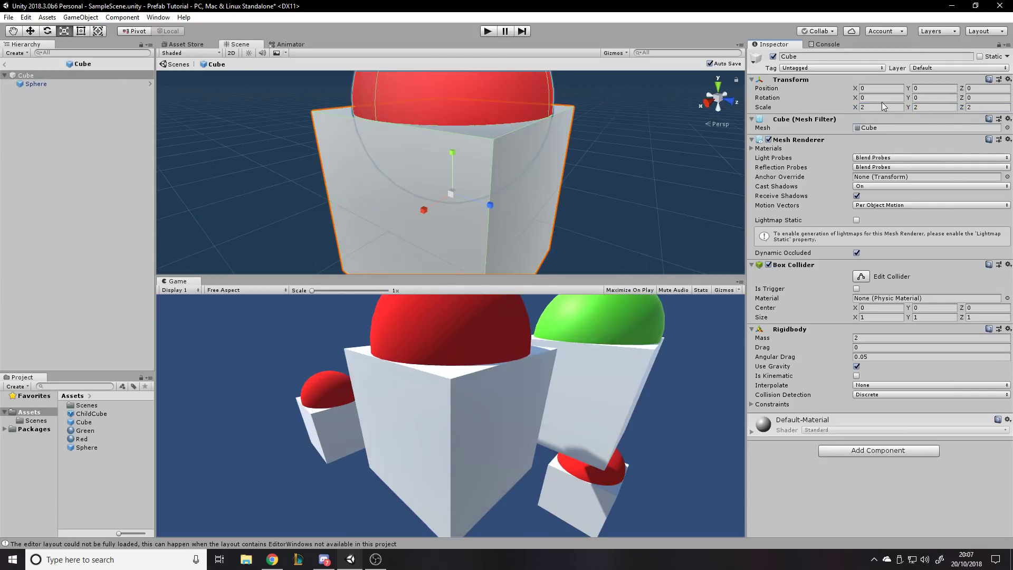
type("1")
key("Tab")
type("1")
key("Tab")
type("1")
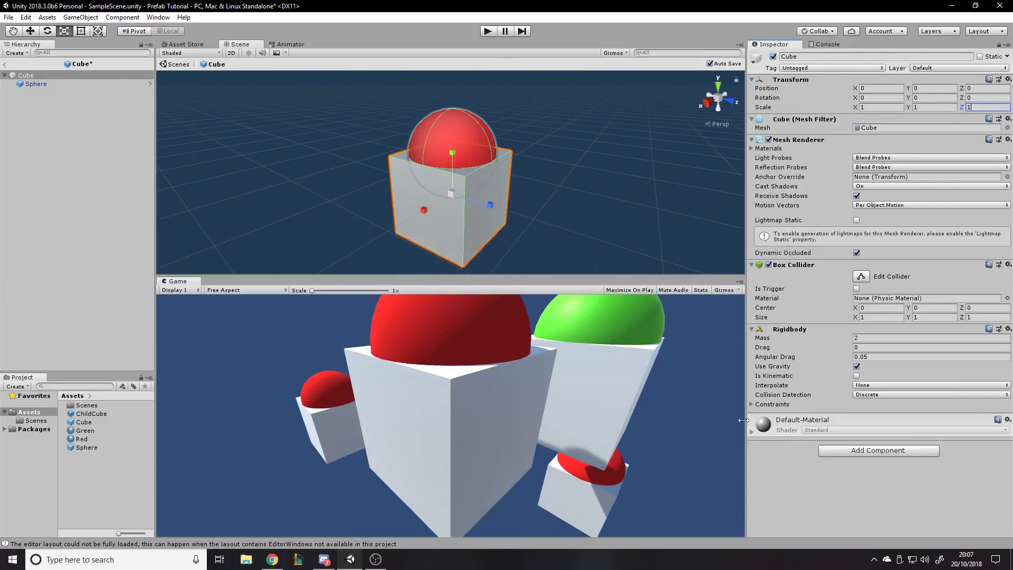
left_click(771, 460)
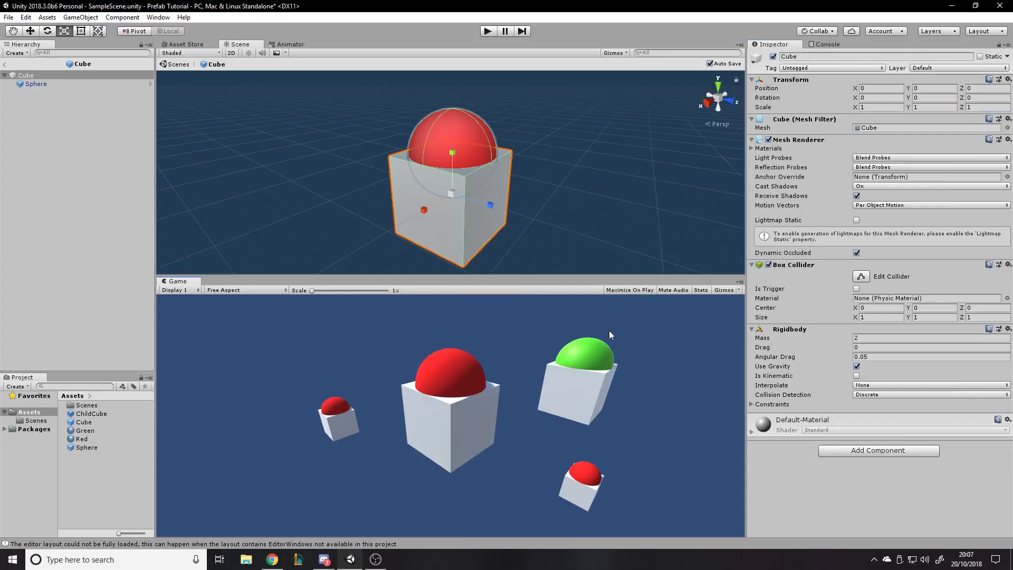
left_click(44, 85)
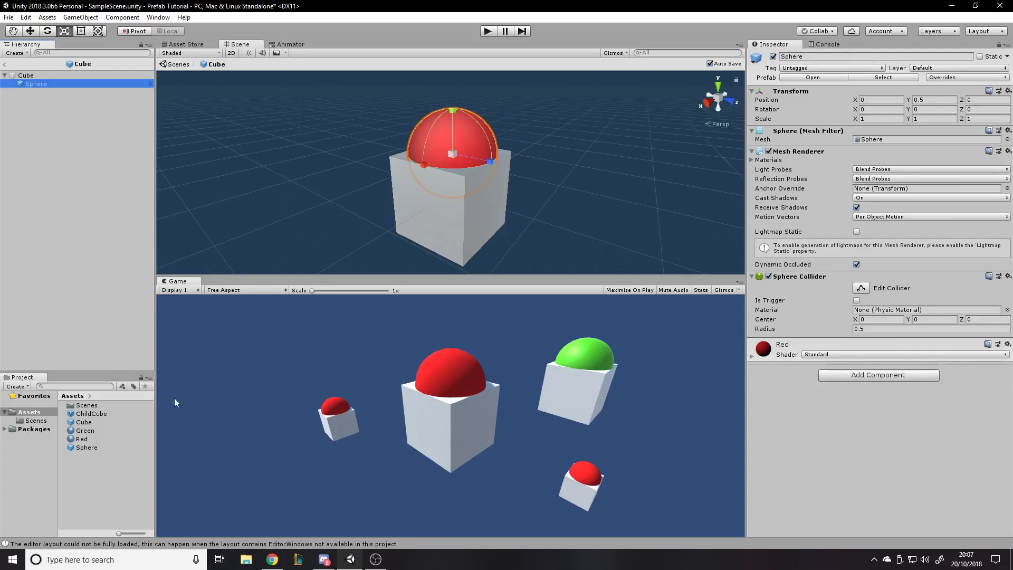
- Create a new material named Pink among the project assets
right_click(84, 473)
mouse_move(185, 223)
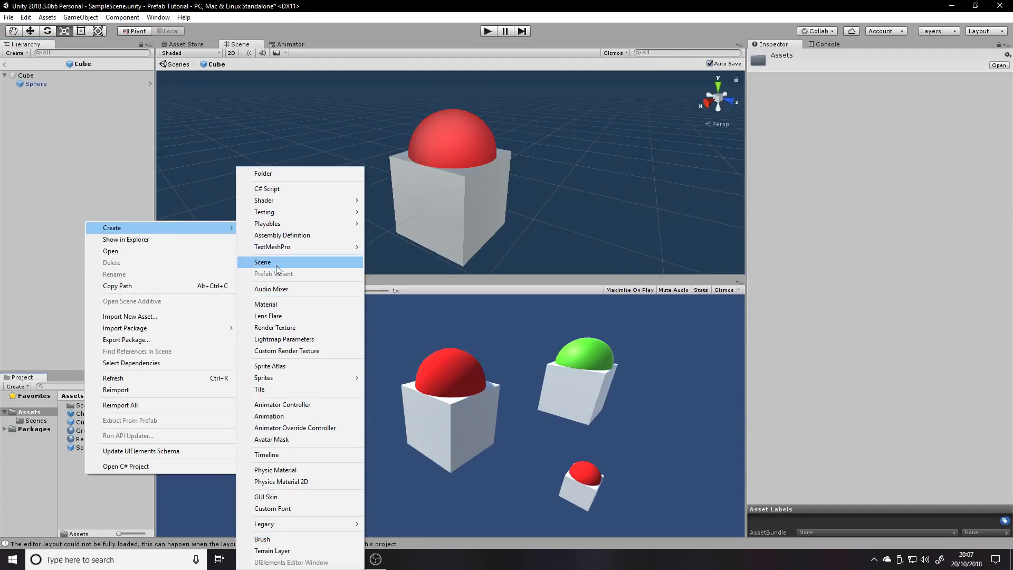
left_click(300, 303)
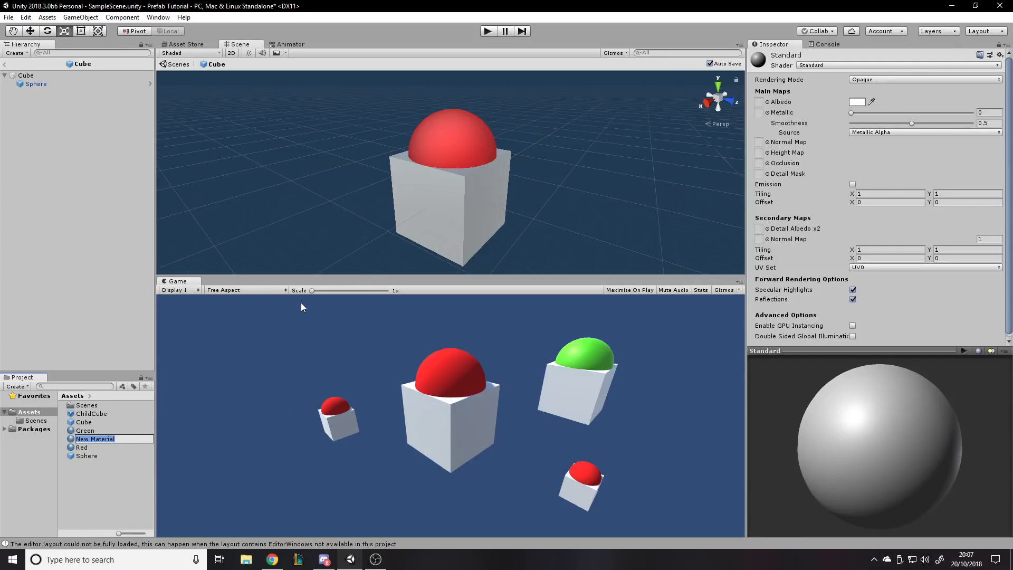
type("Pink")
key("Return")
- Colour Pink bright magenta, apply it to the prefab's sphere, and return to the scene
left_click(858, 102)
left_click(750, 243)
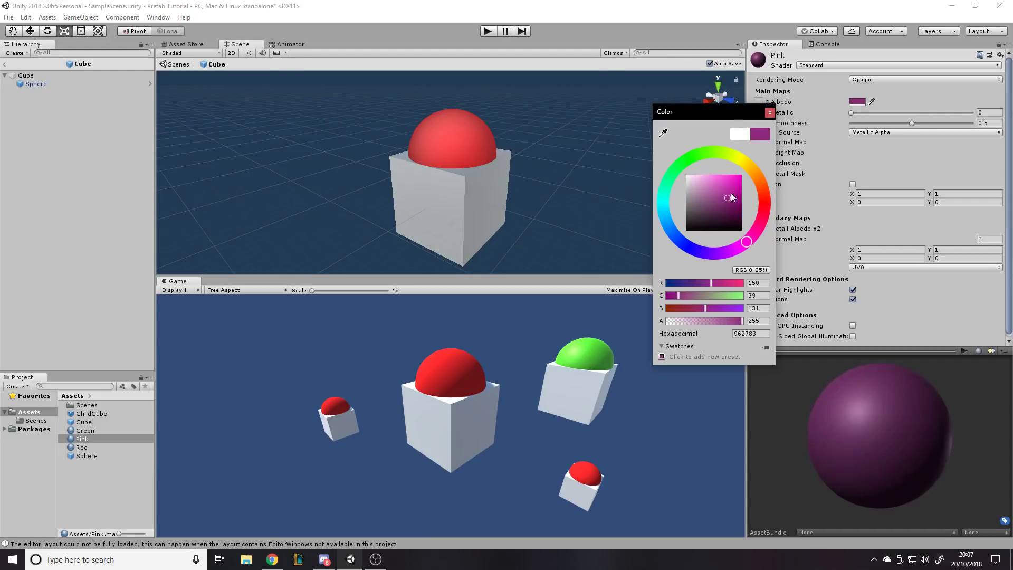
left_click_drag(734, 185, 741, 175)
left_click(828, 404)
left_click_drag(82, 439, 481, 144)
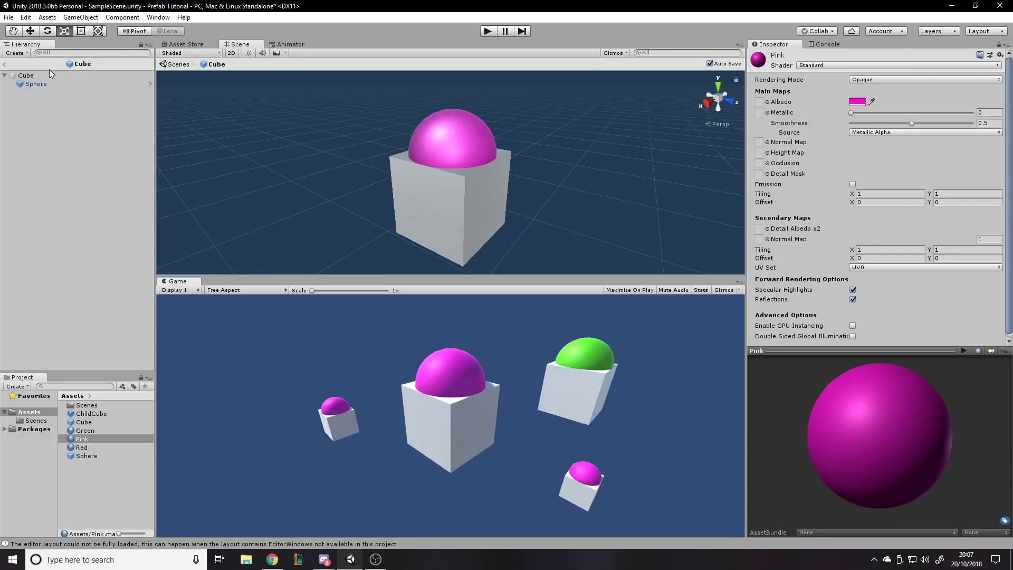
left_click(4, 64)
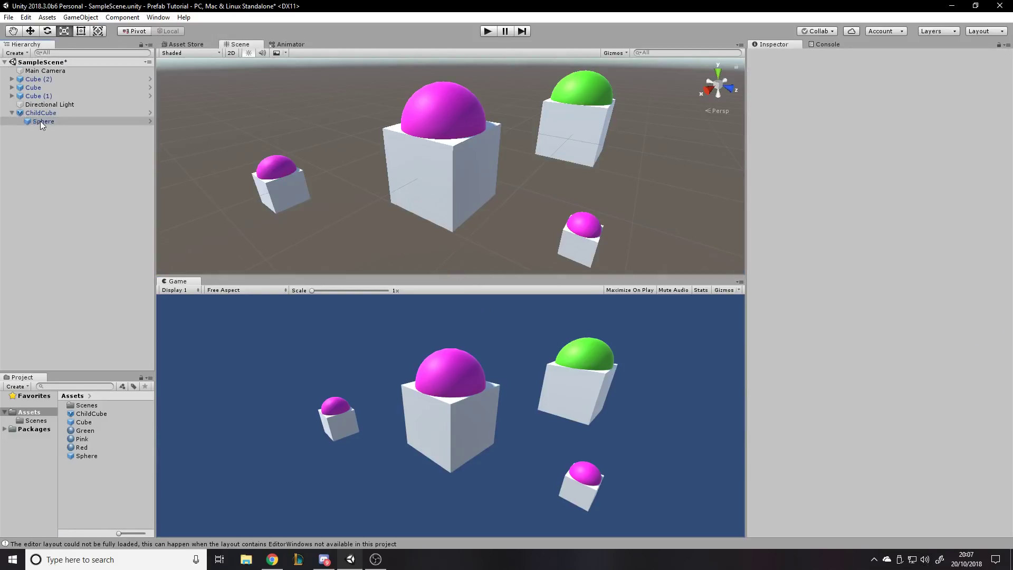
- Open the ChildCube prefab and reset its sphere's Green material to default white
left_click(40, 121)
left_click(149, 121)
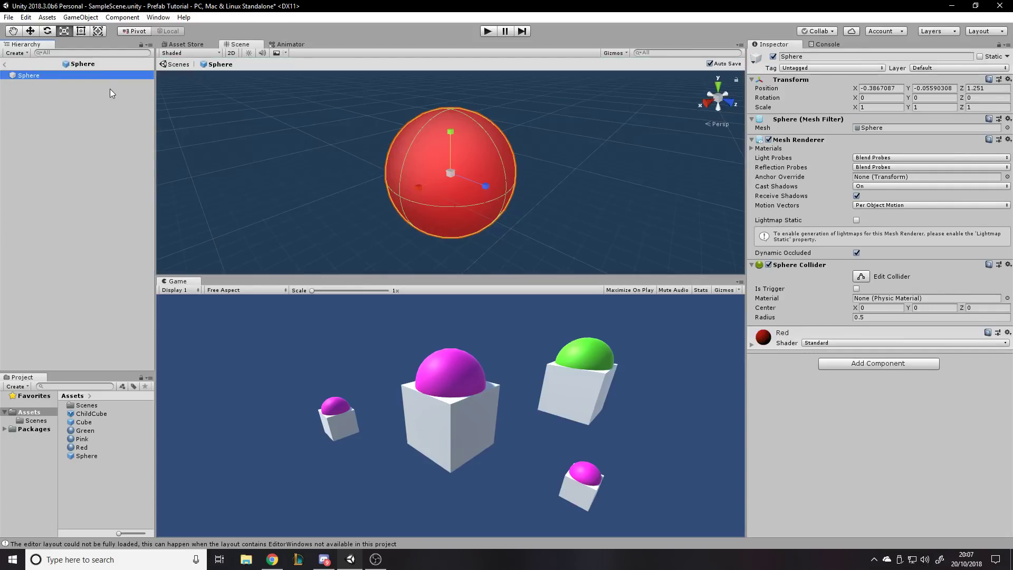
left_click(4, 64)
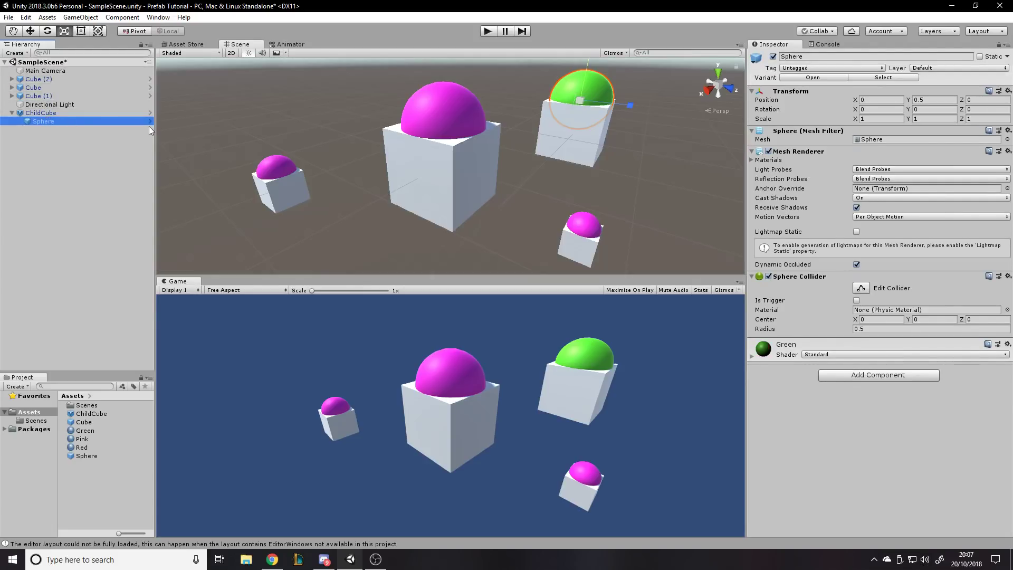
left_click(150, 122)
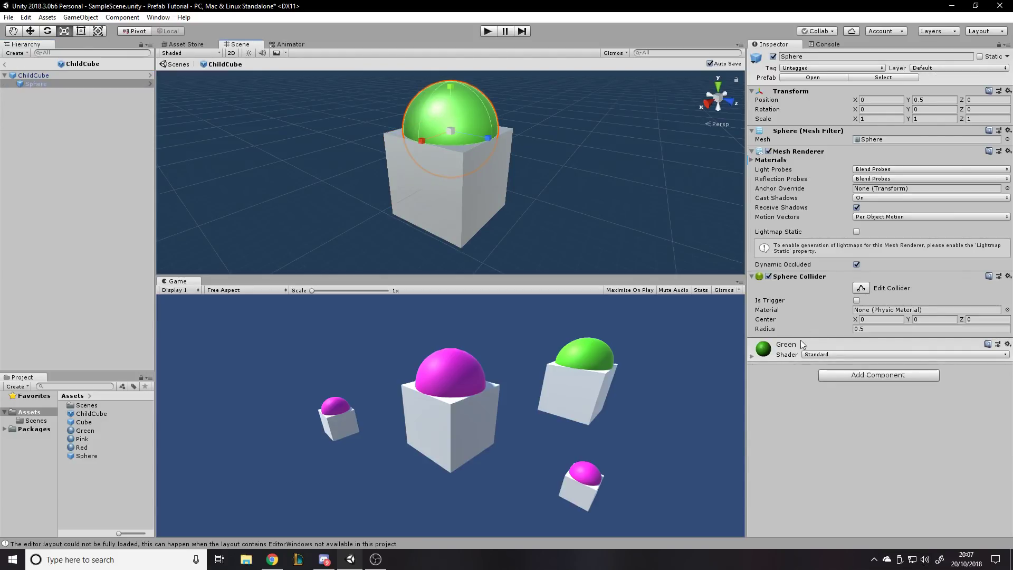
right_click(787, 356)
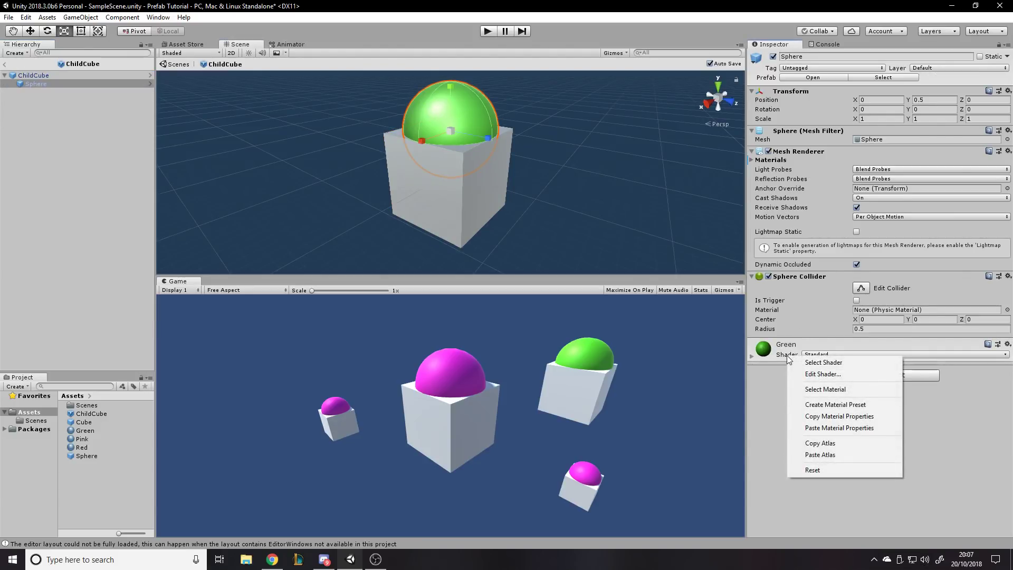
left_click(836, 473)
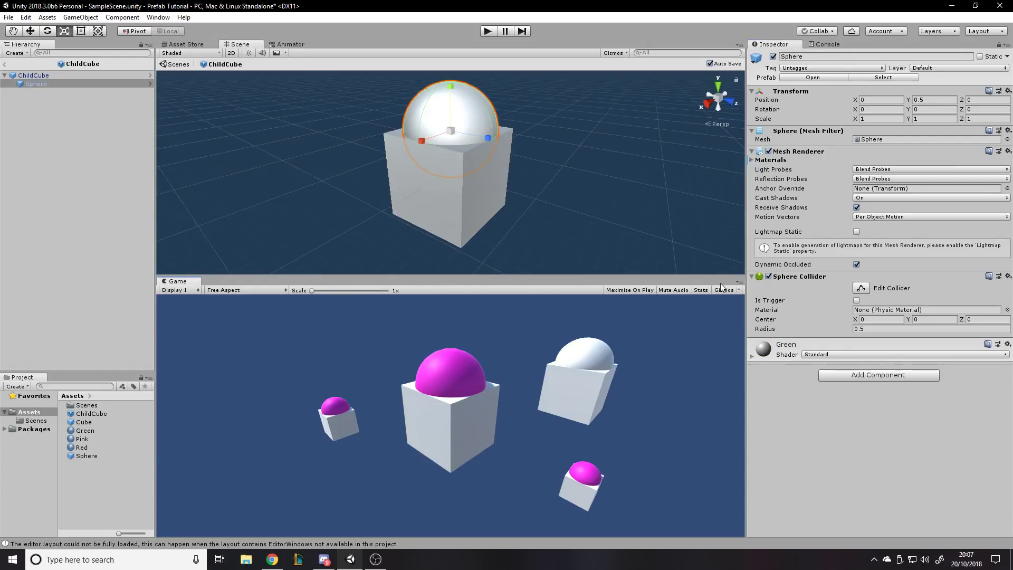
left_click(960, 66)
left_click(881, 193)
- Briefly open the sphere's prefab, then return to editing ChildCube
left_click(135, 85)
left_click(150, 84)
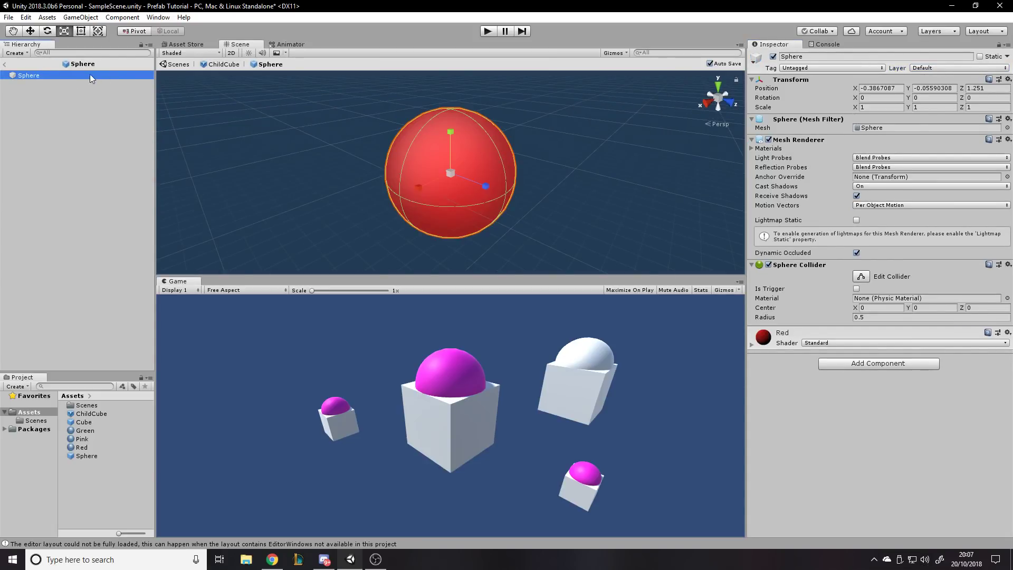
left_click(5, 63)
left_click(63, 83)
left_click(362, 168)
- Revert all of ChildCube's overrides and confirm none remain
left_click(428, 205)
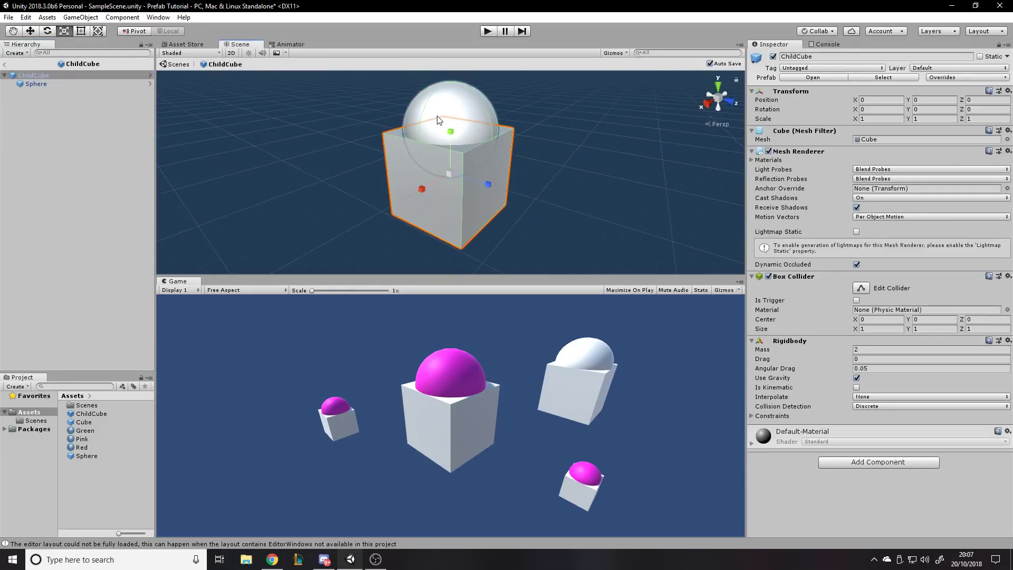
left_click(965, 77)
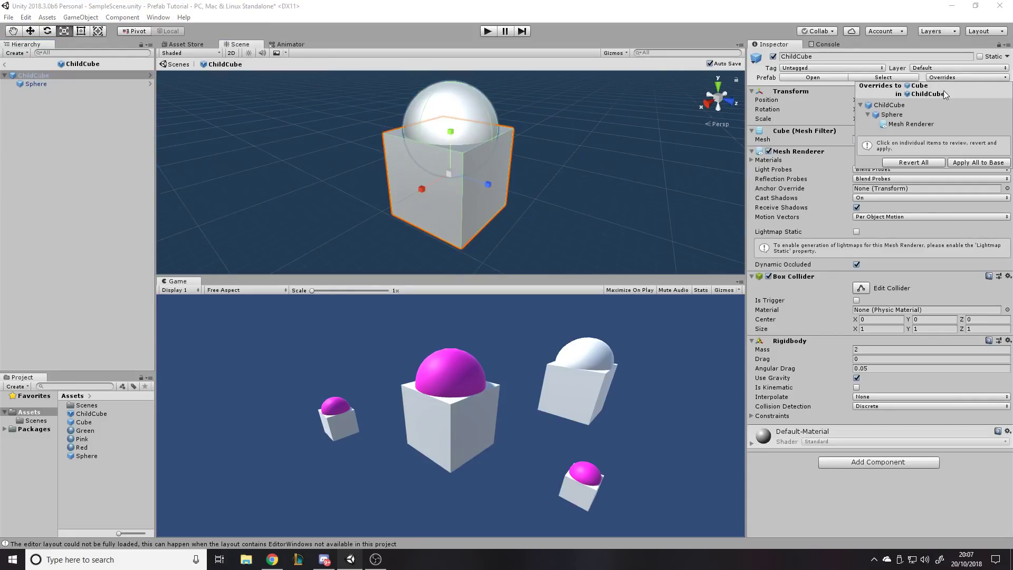
left_click(930, 160)
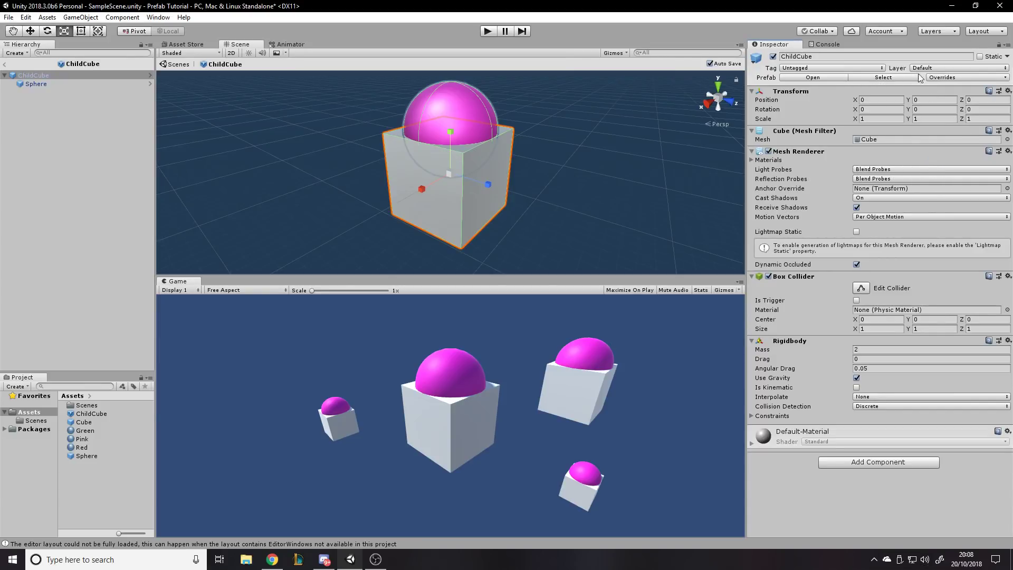
left_click(970, 78)
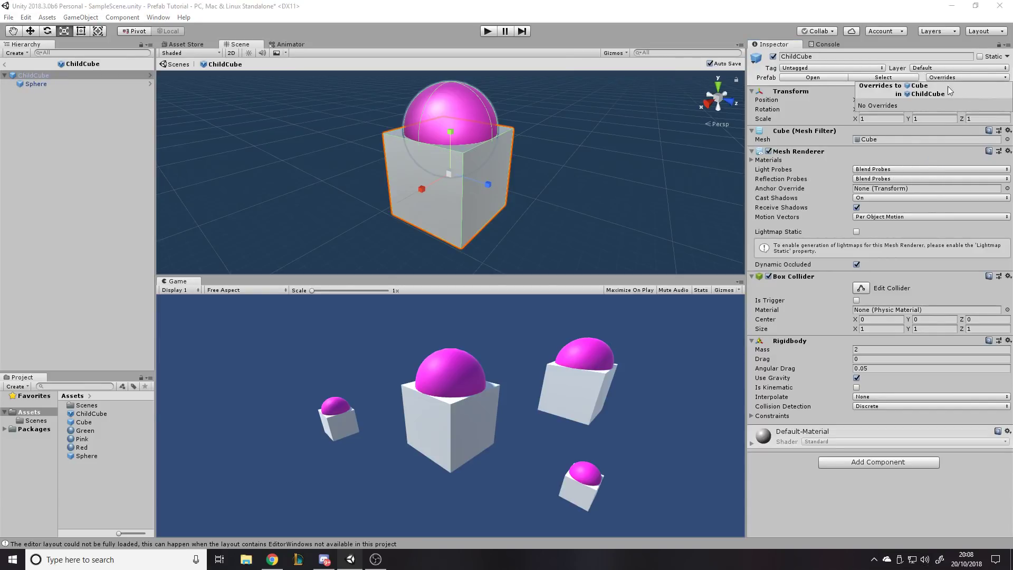
left_click(517, 186)
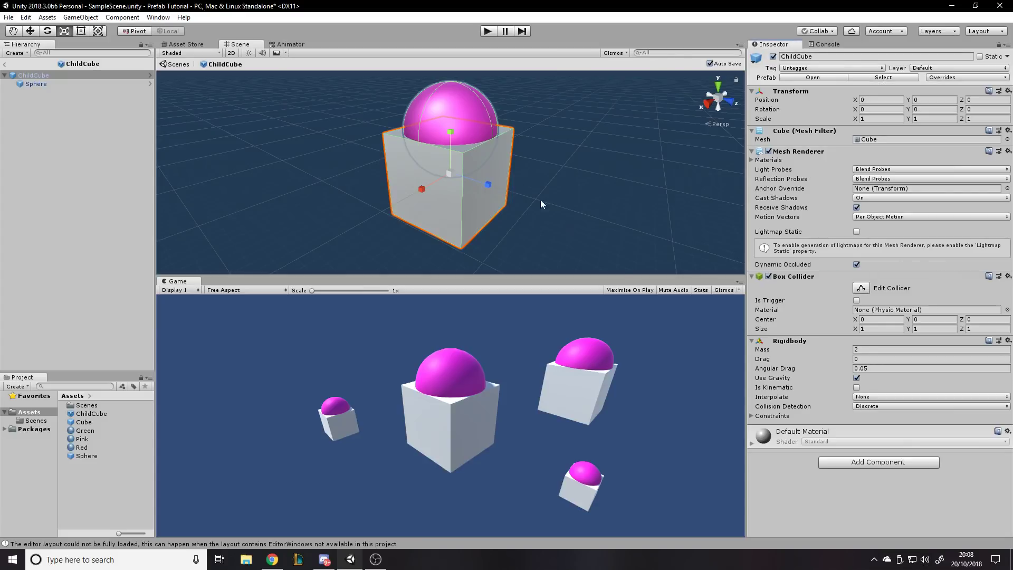
left_click(574, 128)
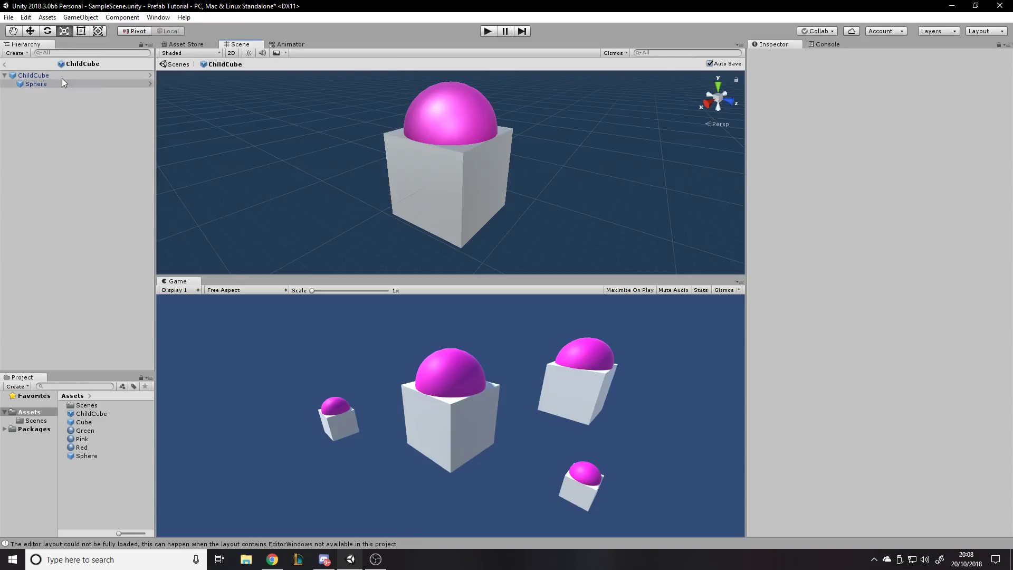
- Open the Cube prefab and apply the Green material to its sphere
left_click(86, 422)
left_click(791, 79)
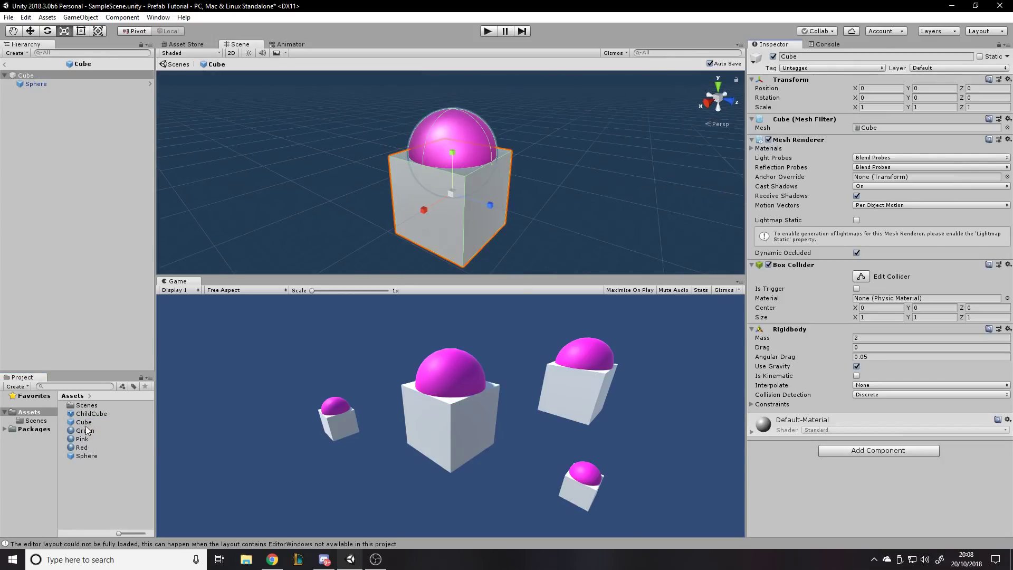
mouse_move(84, 430)
left_mouse_down()
mouse_move(174, 377)
mouse_move(474, 120)
left_mouse_up()
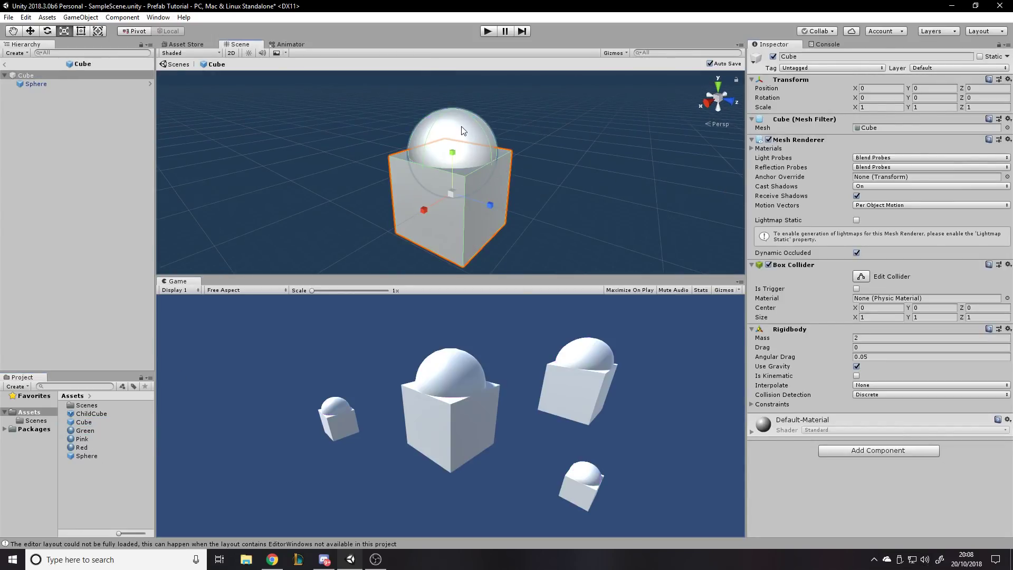
- Set the Green material's base colour to bright green (16C600)
left_click(96, 423)
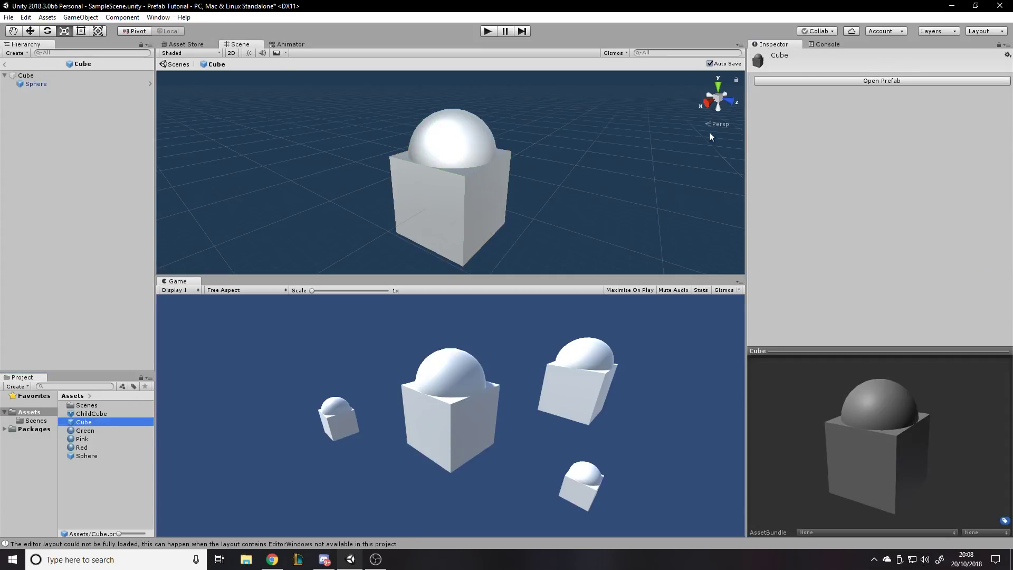
key("Down")
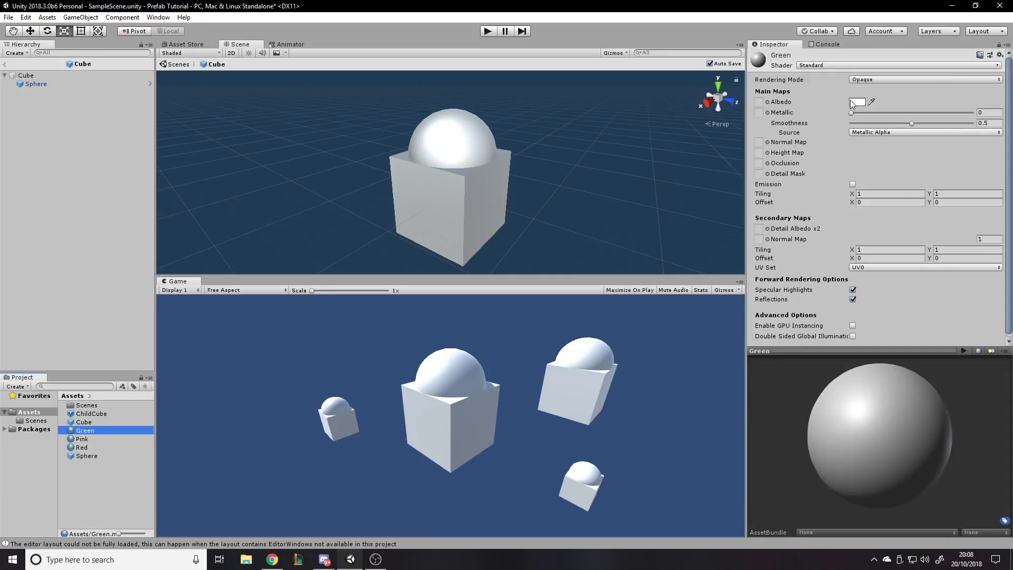
left_click(856, 102)
left_click(699, 152)
left_click(723, 183)
left_click_drag(723, 184, 750, 192)
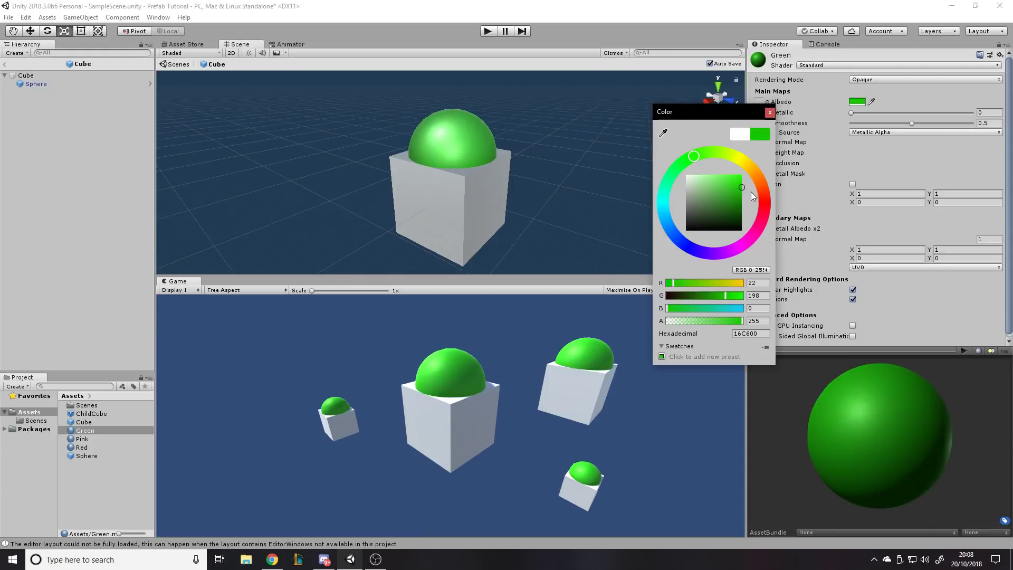
left_click(530, 144)
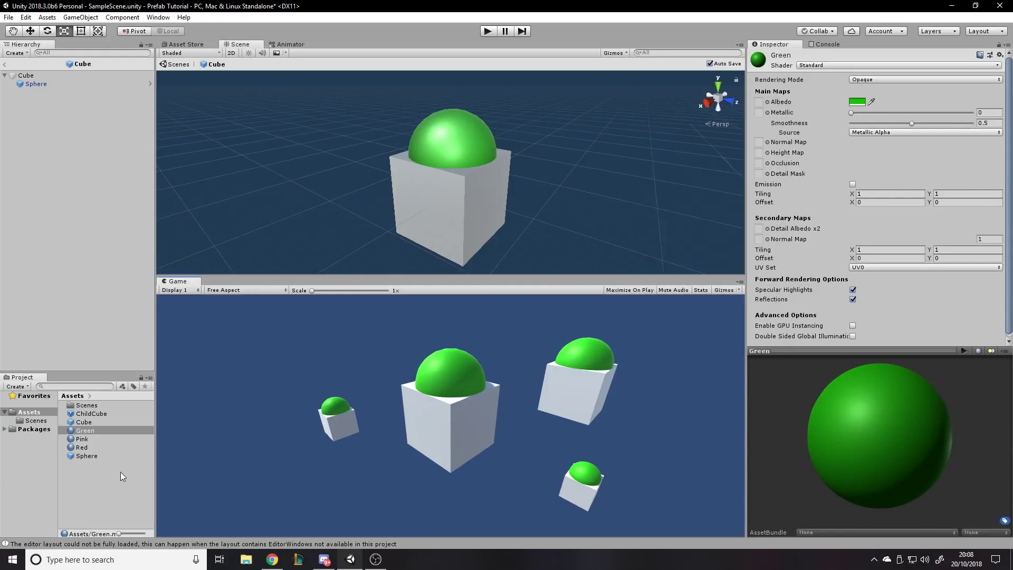
- Create a prefab variant of ChildCube, keeping the name ChildCube Variant
right_click(97, 413)
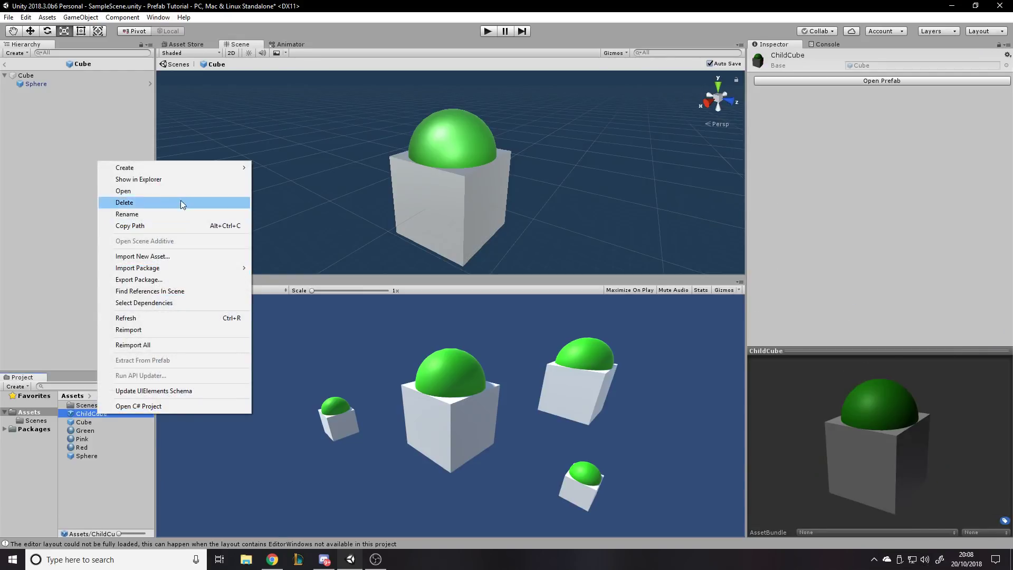
mouse_move(206, 167)
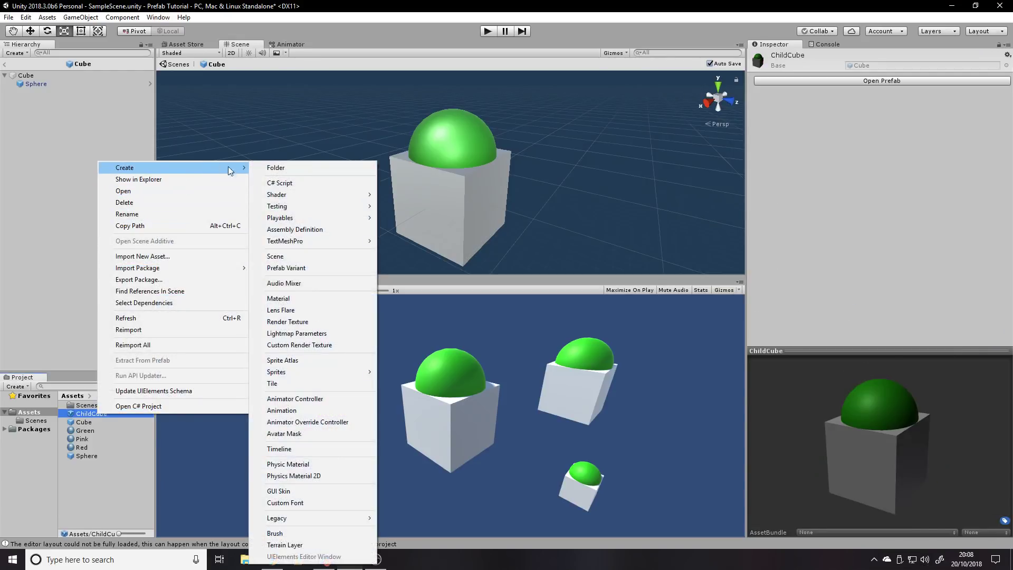
left_click(332, 269)
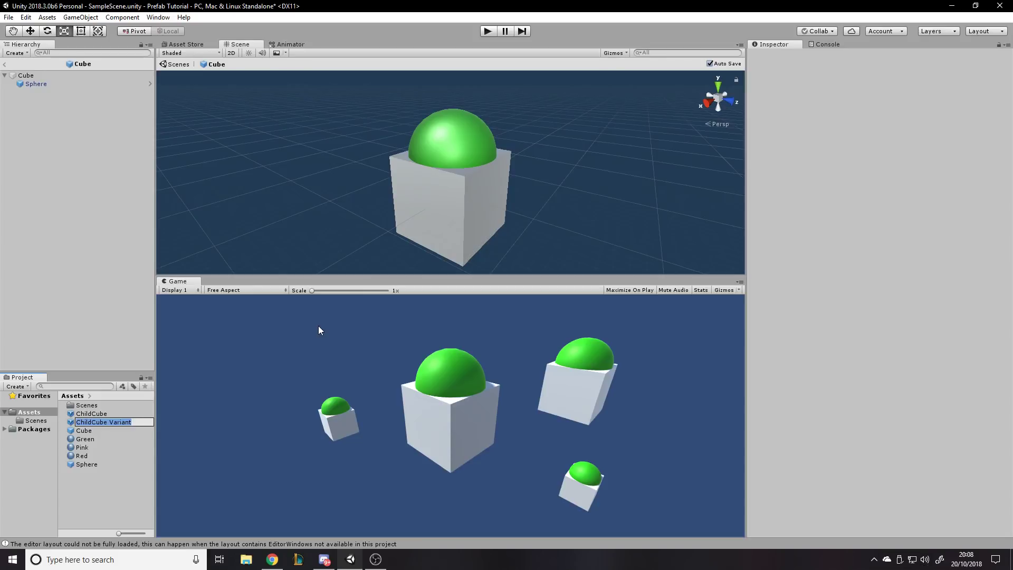
key("End")
key("Return")
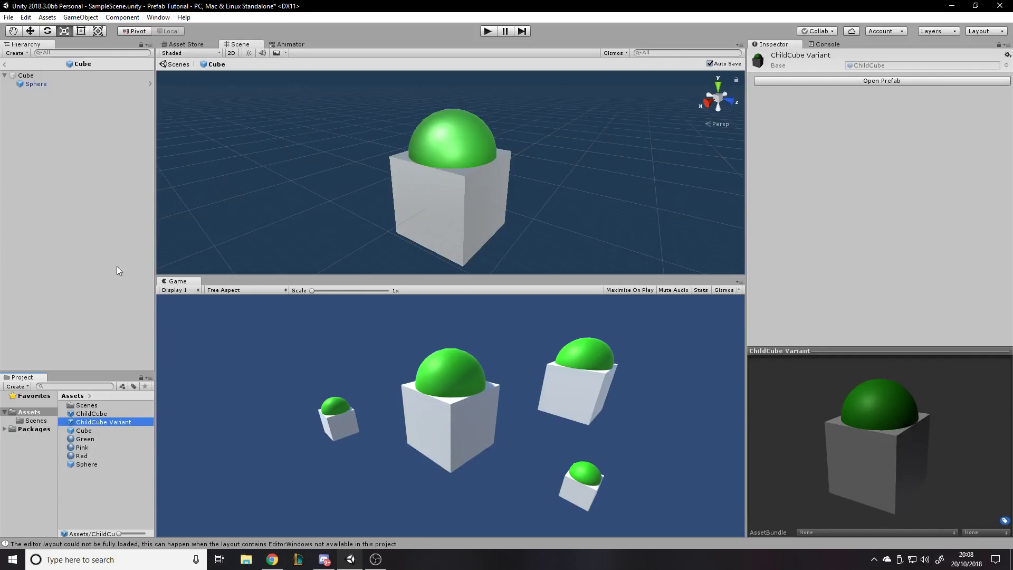
- Add a ChildCube Variant instance and move it back along Z to the upper-left
left_click(4, 64)
left_click_drag(114, 423, 70, 182)
left_click(34, 112)
key("Left")
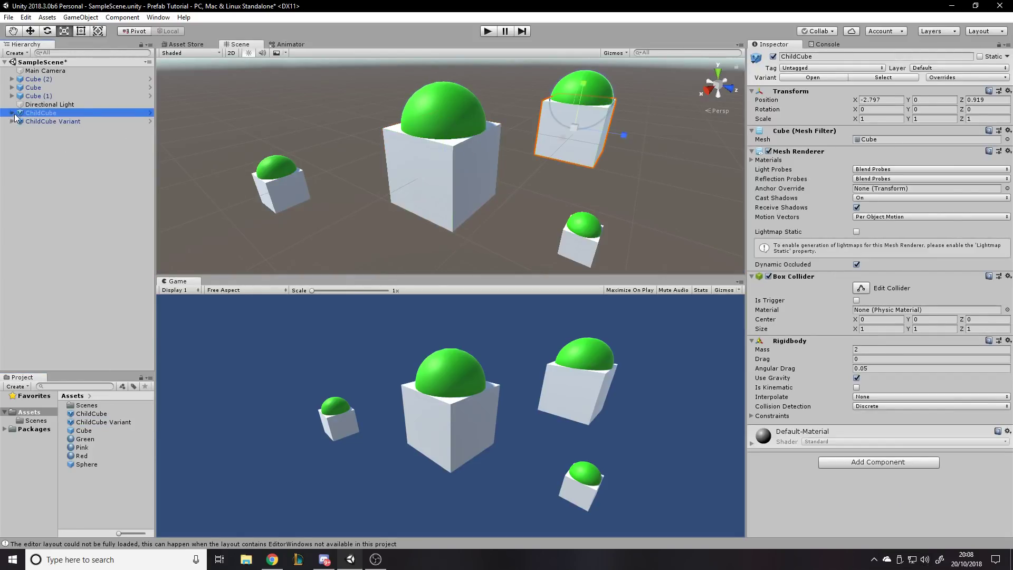
left_click(34, 122)
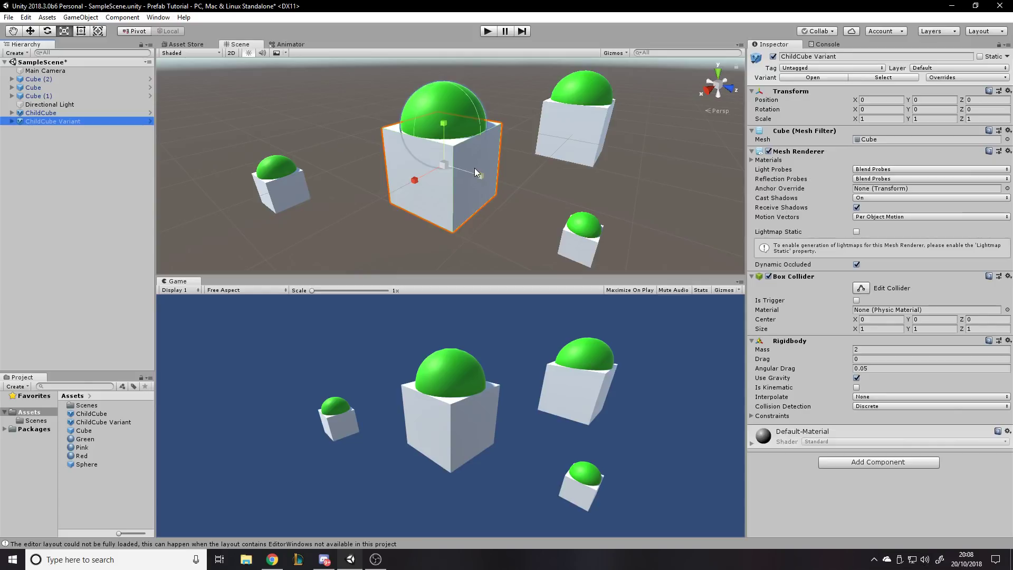
key("w")
left_click_drag(474, 168, 275, 101)
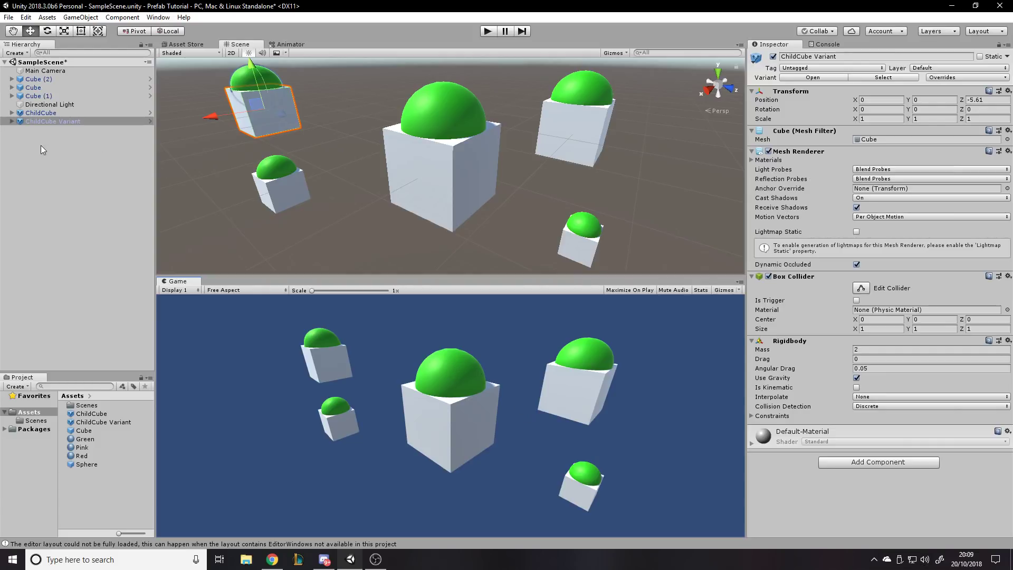
- Give the Cube prefab's sphere the Pink material and return to SampleScene
double_click(83, 430)
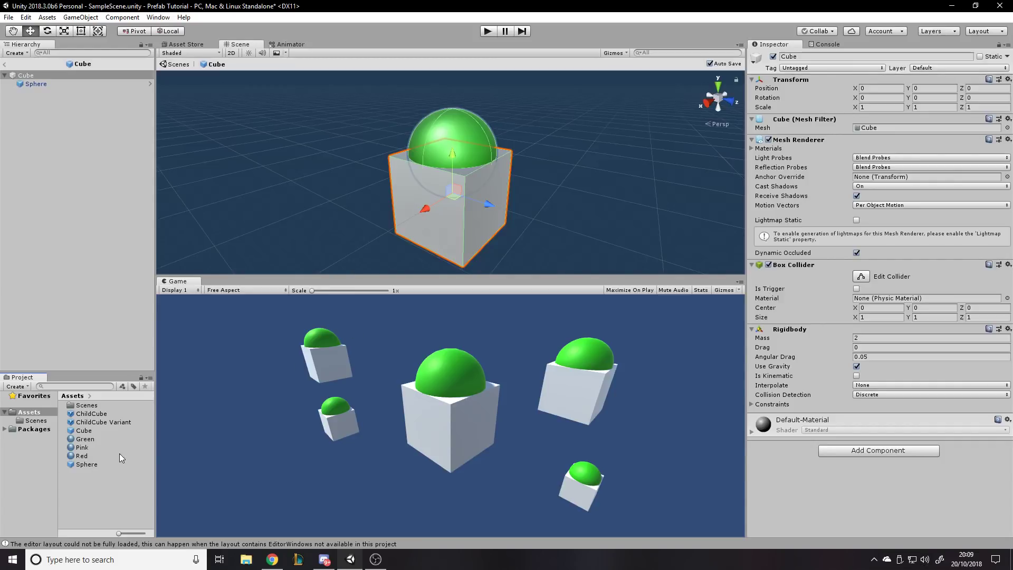
left_click_drag(79, 456, 424, 158)
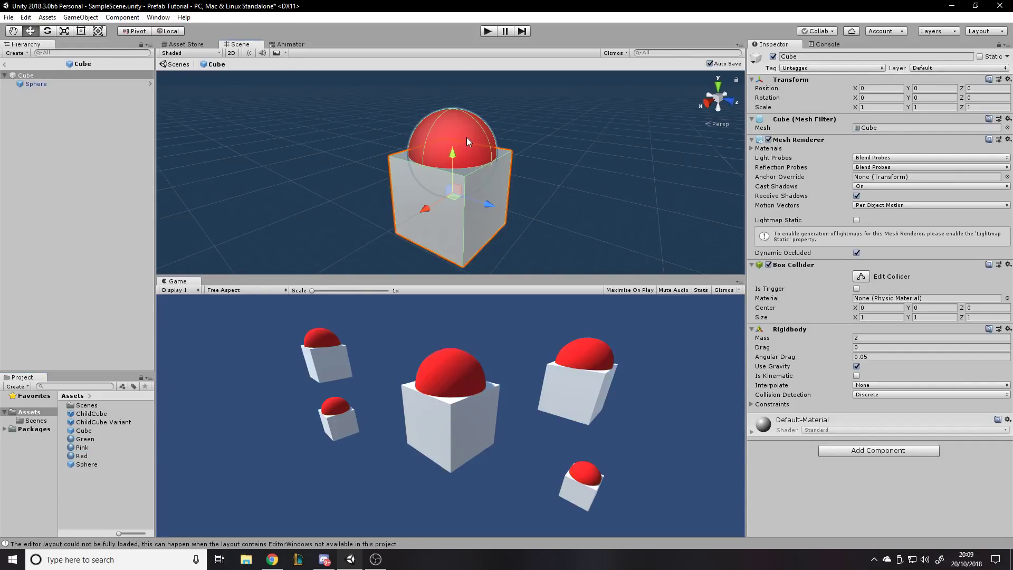
left_click(103, 415)
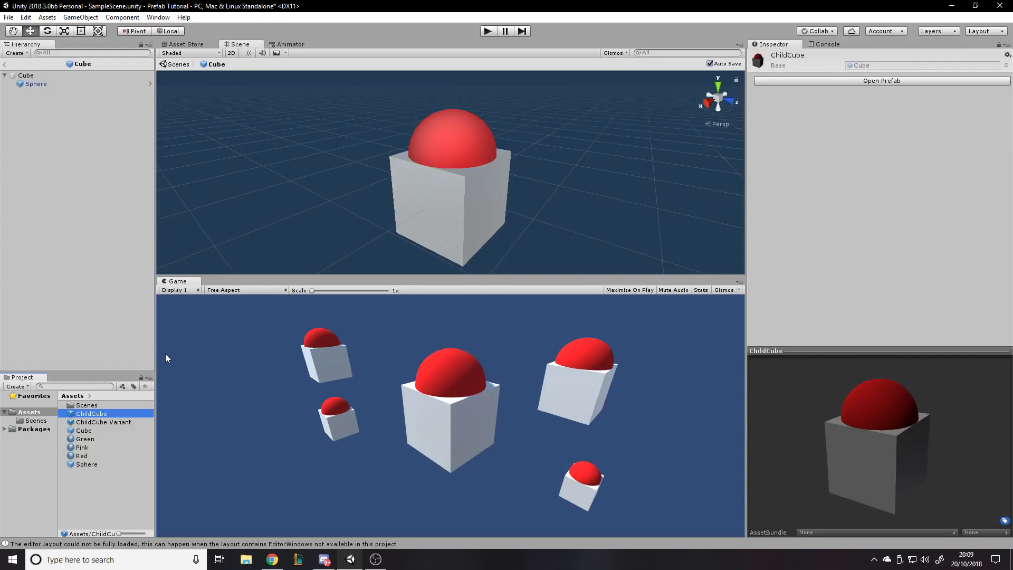
left_click_drag(82, 447, 429, 143)
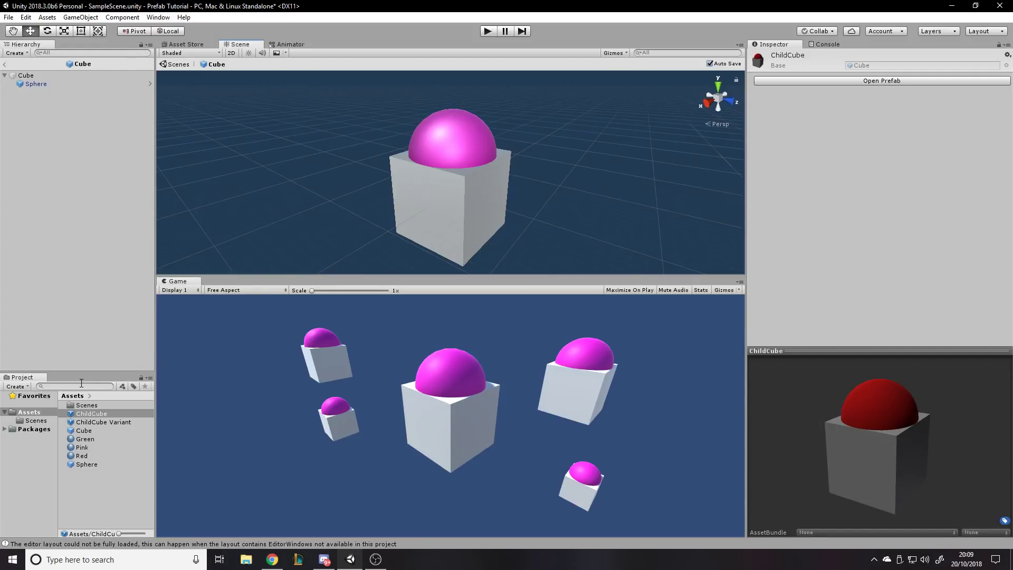
left_click(98, 414)
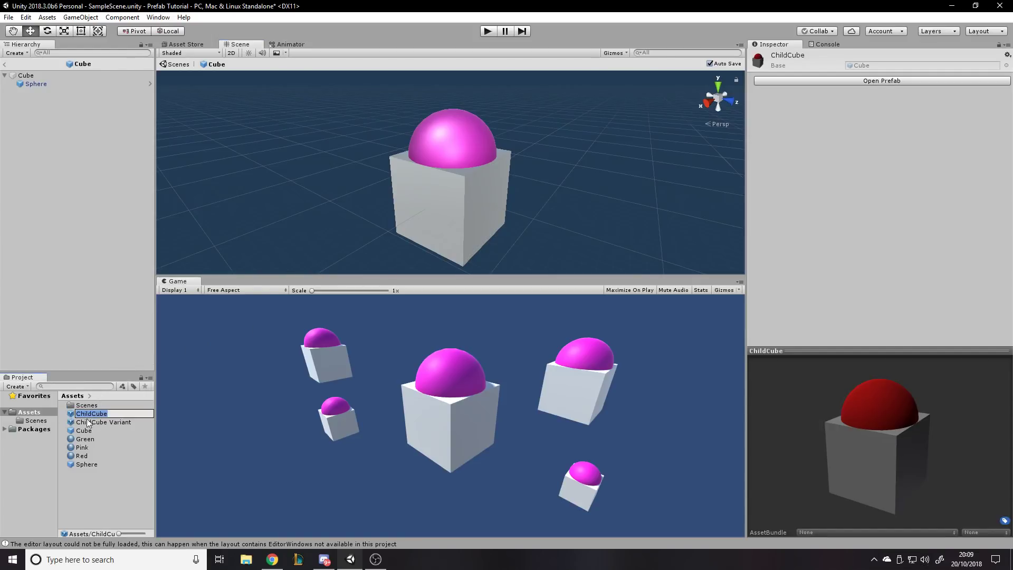
key("Escape")
left_click(5, 65)
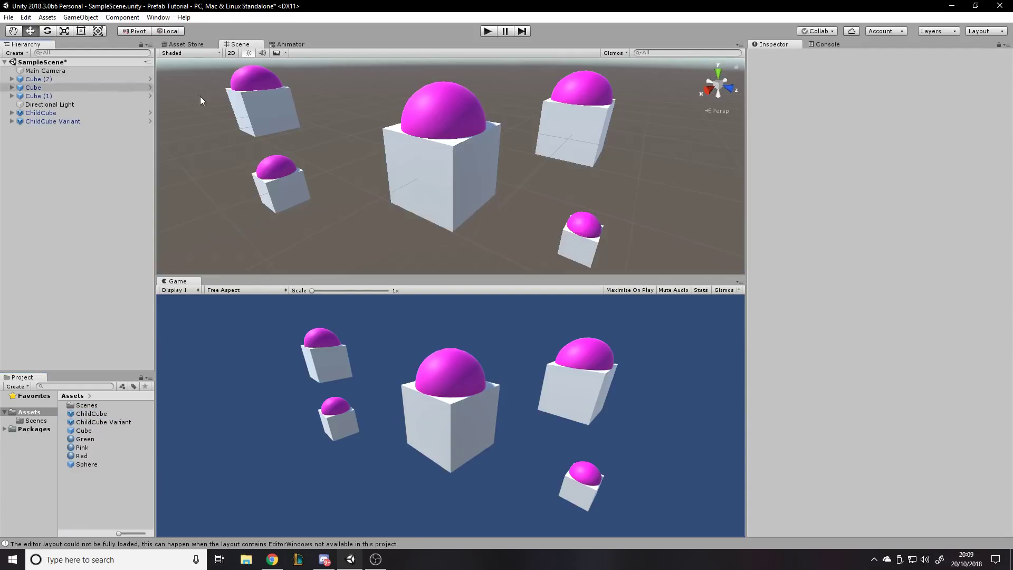
- Check that the central cube lists no prefab overrides
left_click(438, 179)
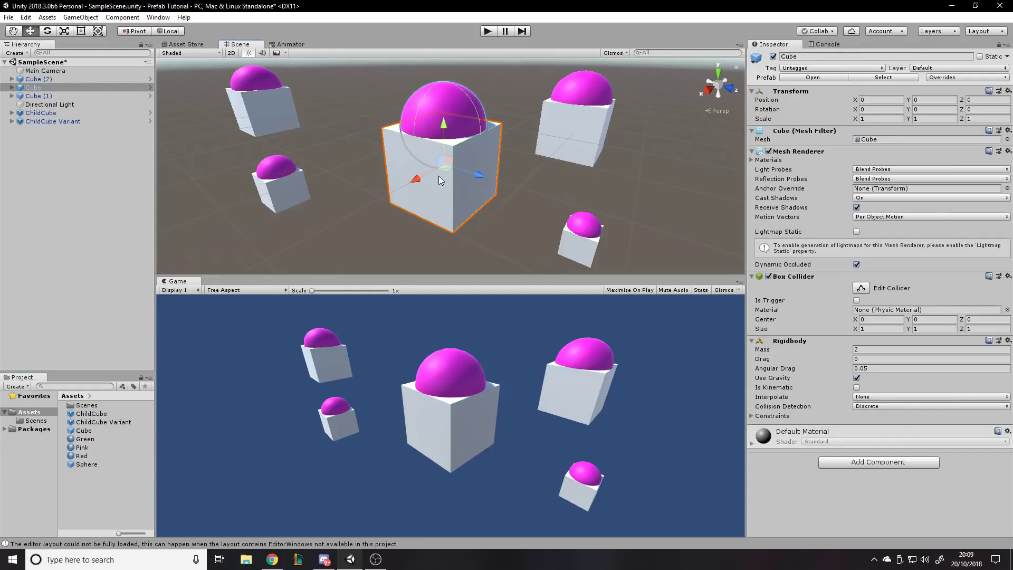
left_click(958, 77)
left_click(577, 126)
left_click(576, 101)
left_click(454, 168)
left_click(593, 93)
left_click(433, 92)
left_click(948, 77)
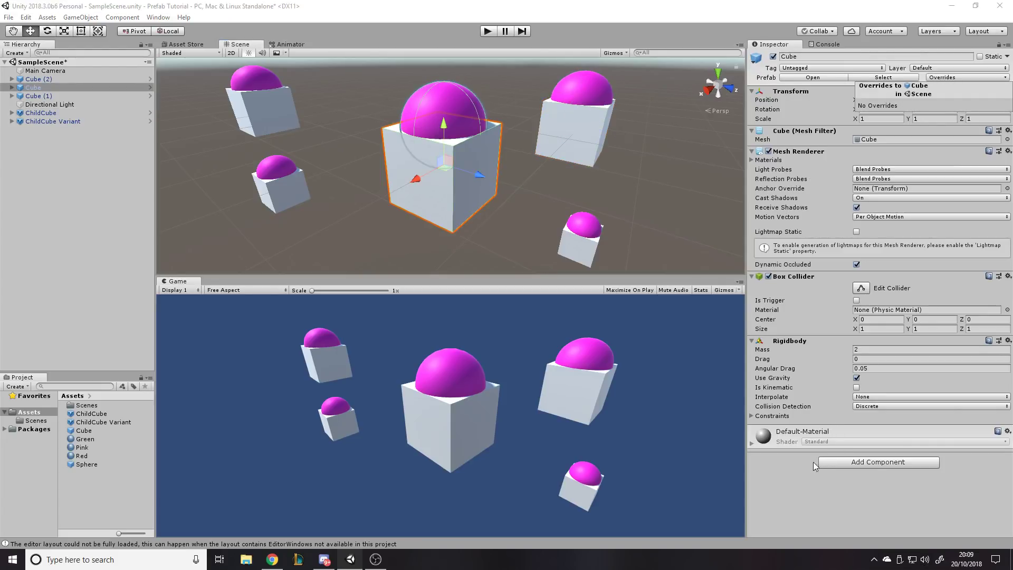
left_click(798, 470)
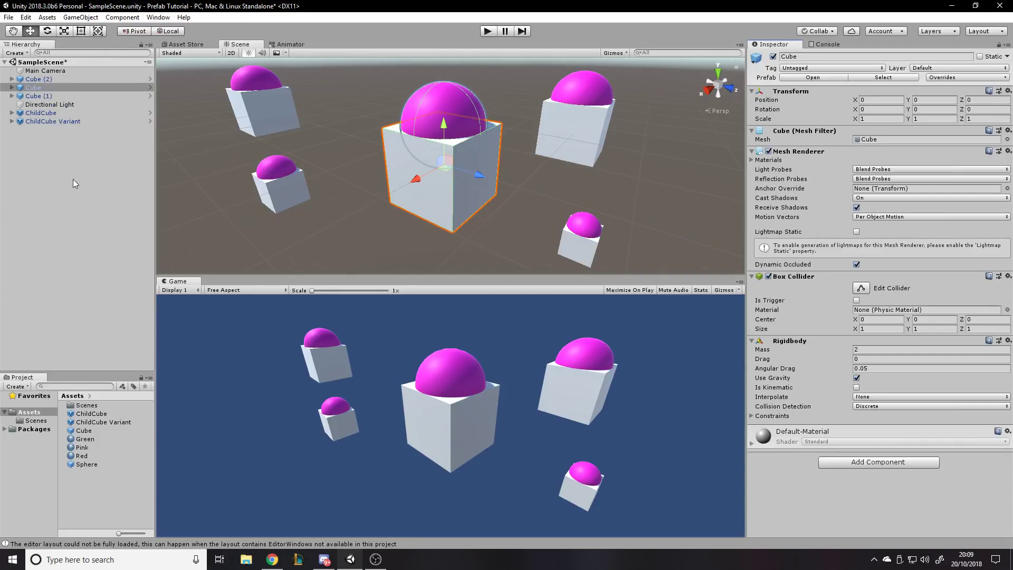
- Reopen the Cube prefab and revert its sphere's material override back to red
double_click(84, 431)
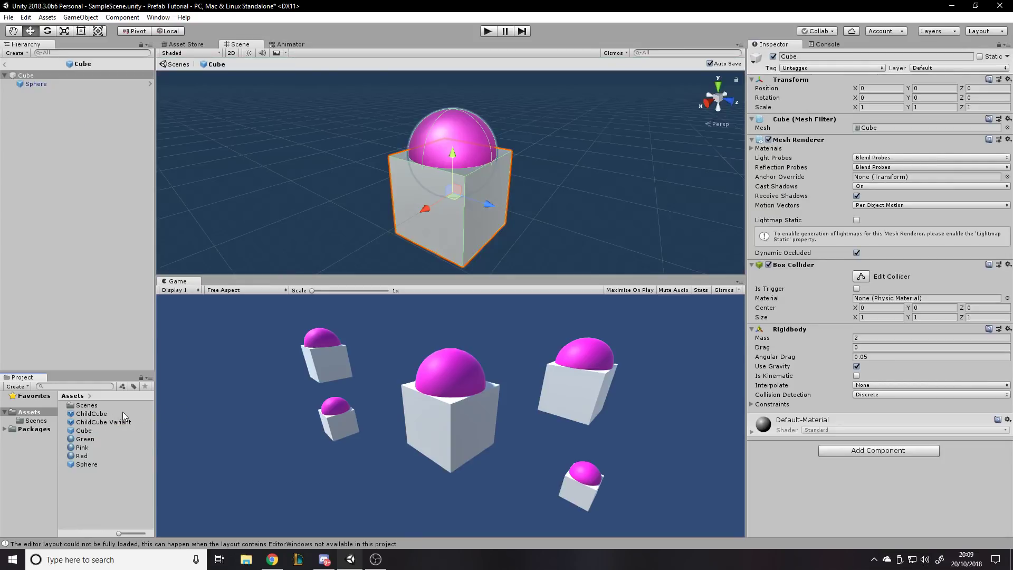
left_click(752, 431)
left_click(753, 431)
left_click_drag(85, 448, 279, 144)
left_click(68, 83)
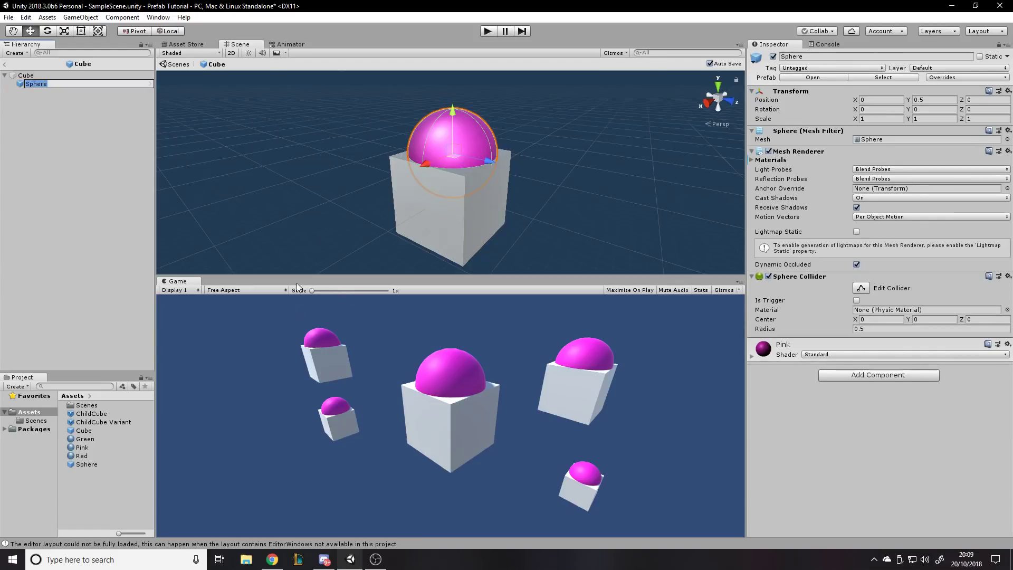
left_click(83, 115)
left_click(53, 85)
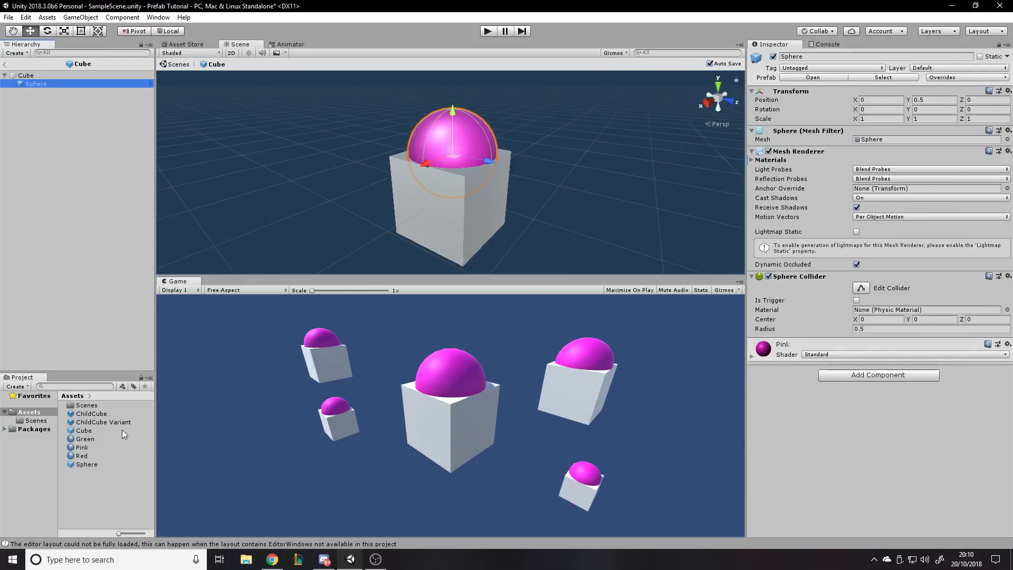
left_click(956, 78)
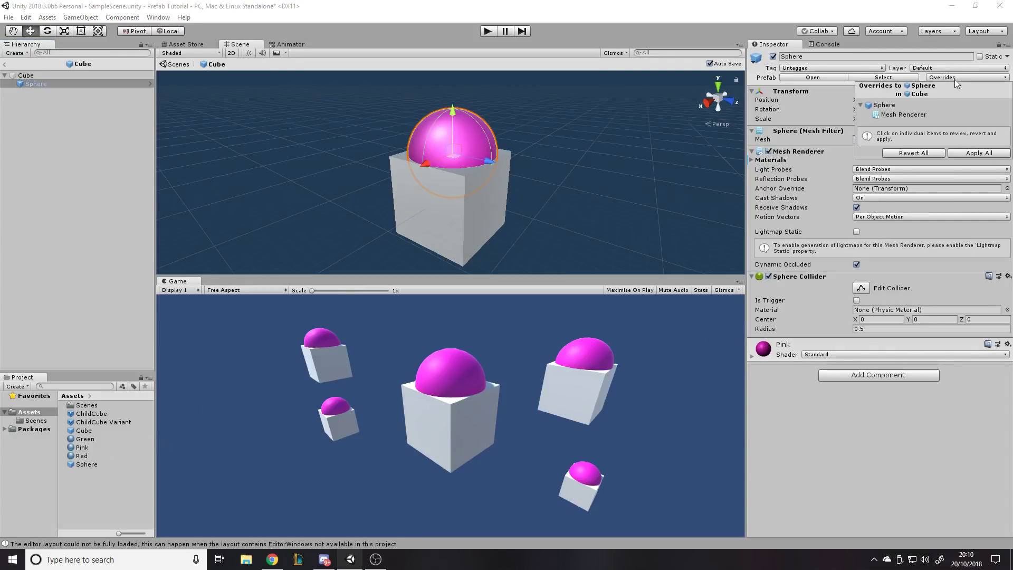
left_click(907, 153)
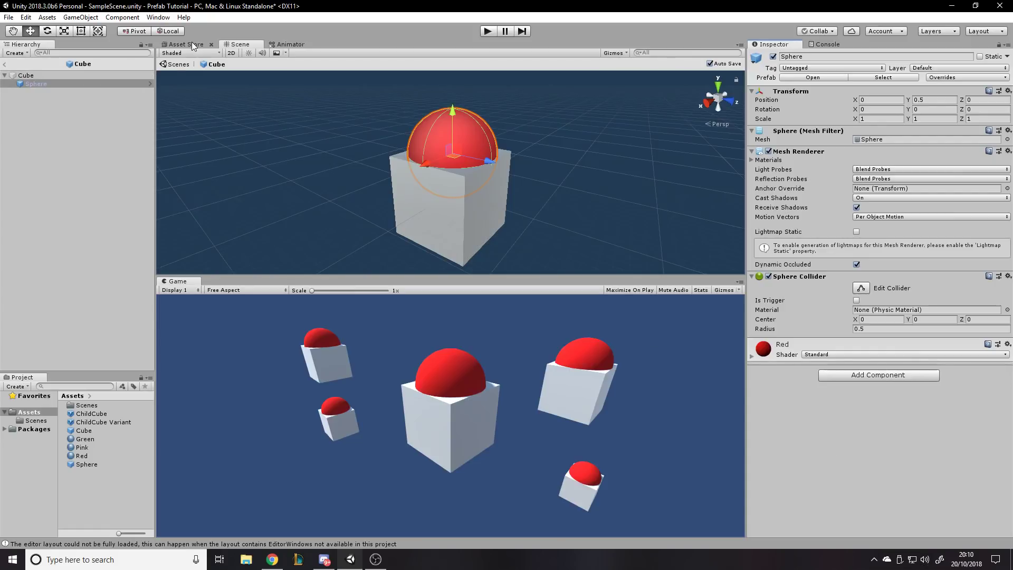
- Reselect the prefab's sphere and apply the Pink material to it
left_click(82, 431)
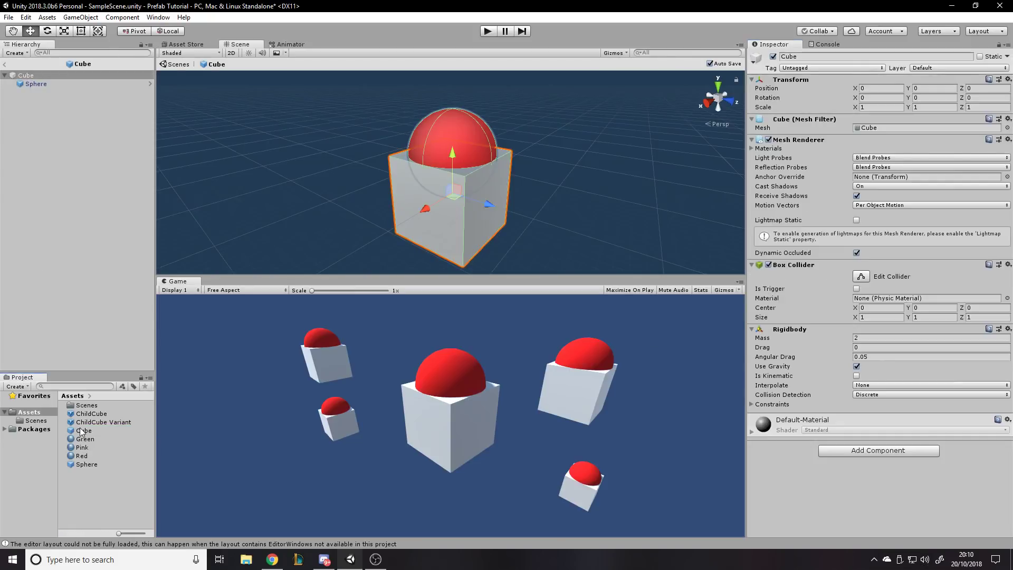
left_click(5, 75)
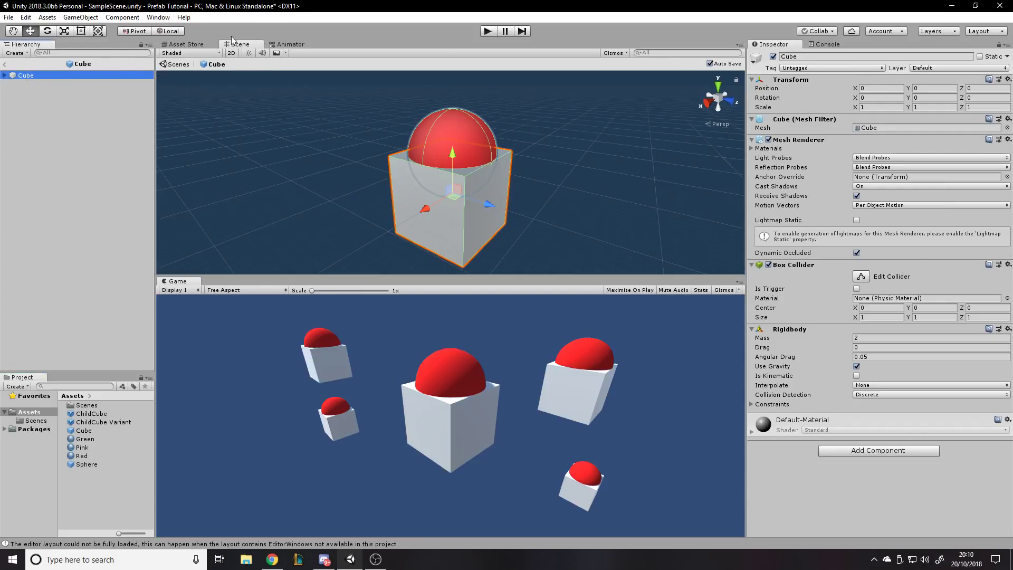
left_click(129, 112)
left_click(5, 76)
left_click(19, 83)
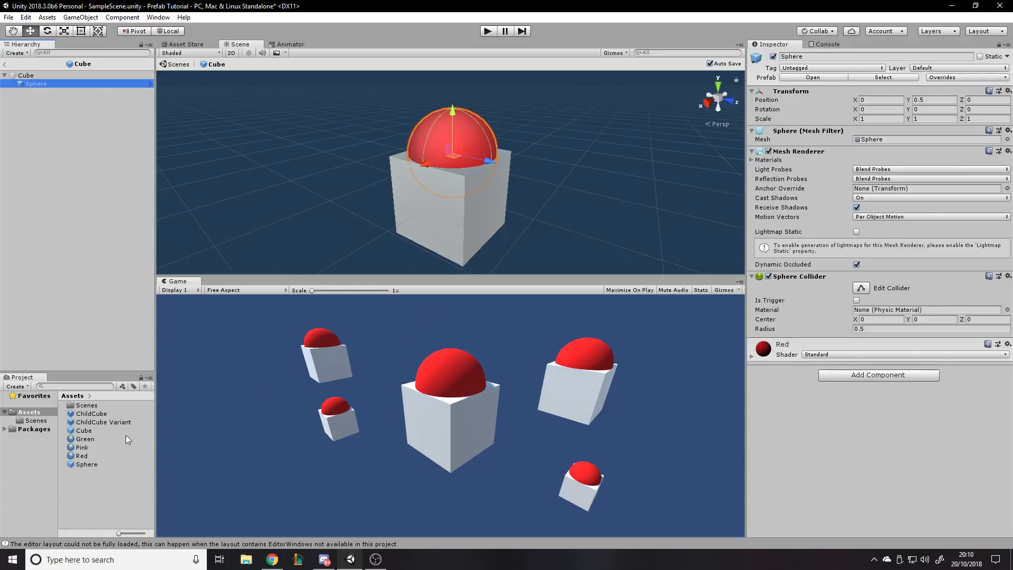
left_click_drag(86, 449, 472, 143)
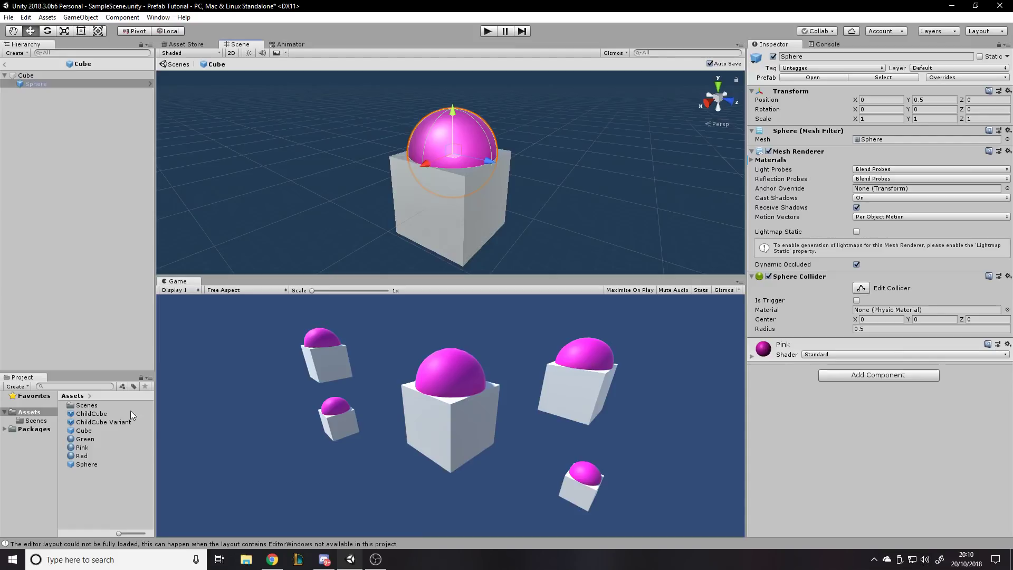
- Apply the Red material to the ChildCube prefab's sphere and Green to the ChildCube Variant's sphere
double_click(94, 414)
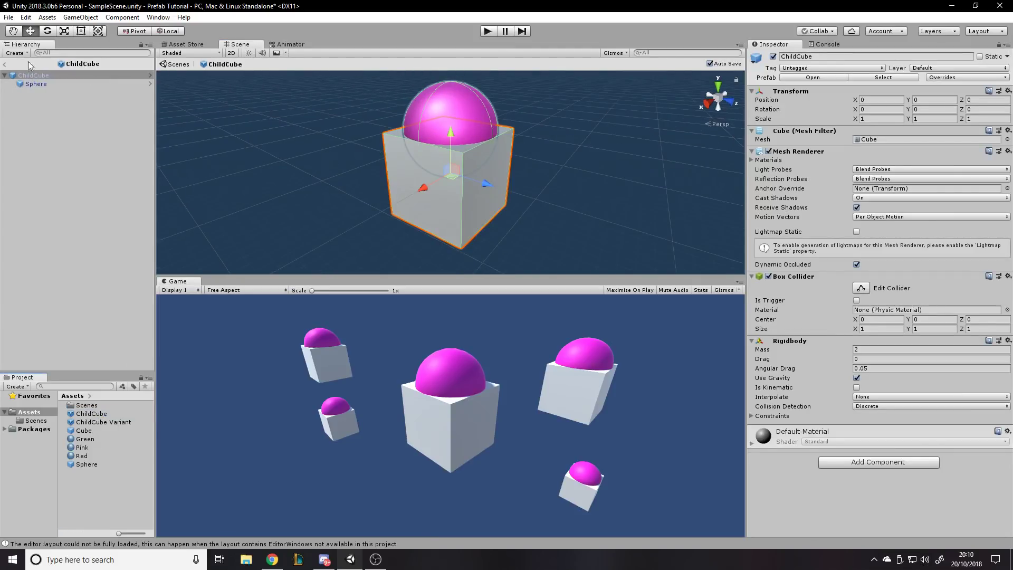
left_click_drag(87, 458, 450, 138)
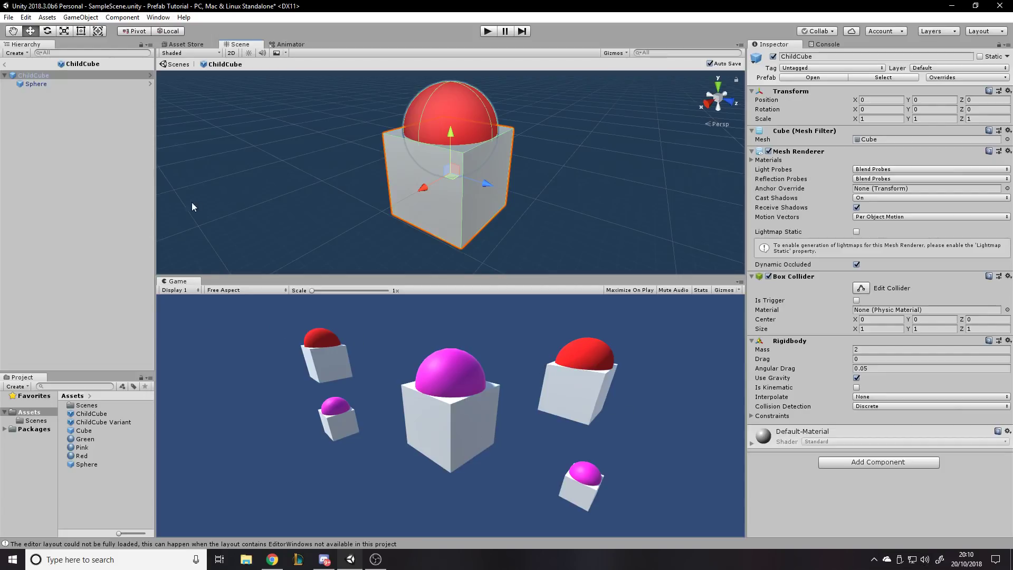
double_click(112, 422)
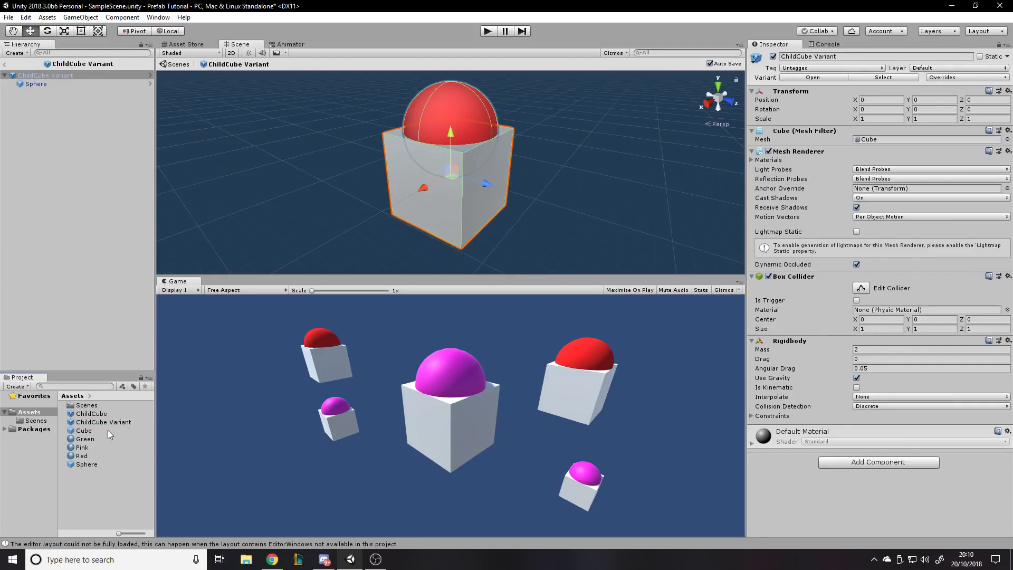
left_click(107, 423)
left_click_drag(84, 439, 459, 112)
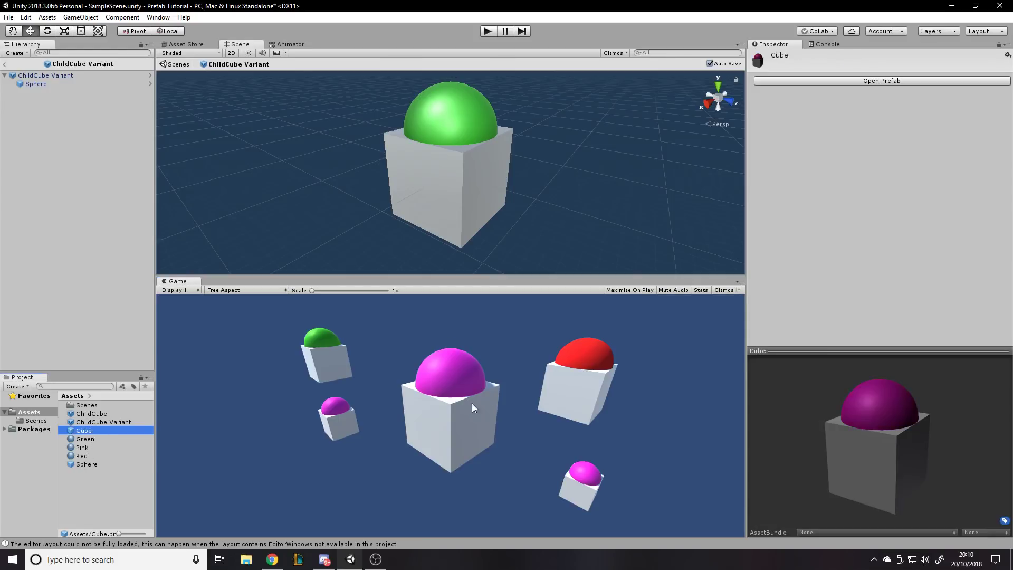
left_click(806, 80)
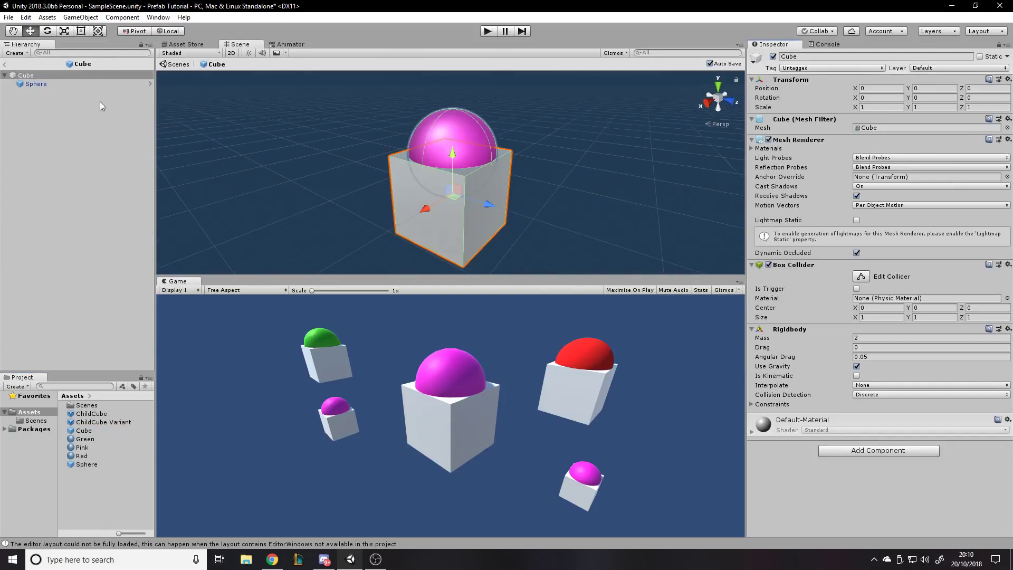
left_click(26, 75)
key("e")
key("r")
left_click_drag(453, 192, 481, 256)
mouse_move(489, 207)
left_mouse_down()
mouse_move(503, 227)
mouse_move(472, 203)
left_mouse_up()
left_click(880, 107)
type("1")
key("Tab")
type("1")
key("Tab")
left_click(679, 179)
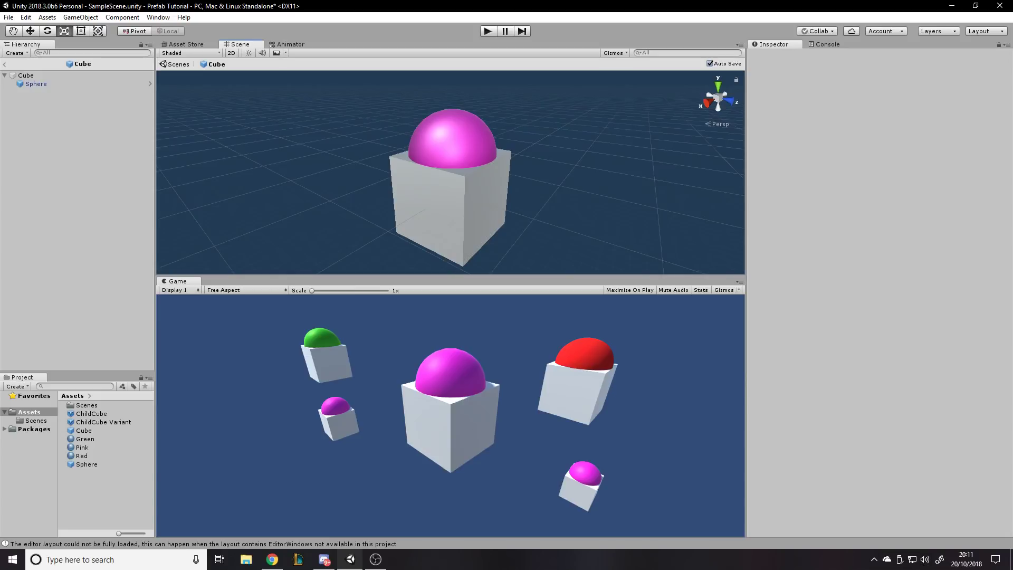
key("alt+Tab")
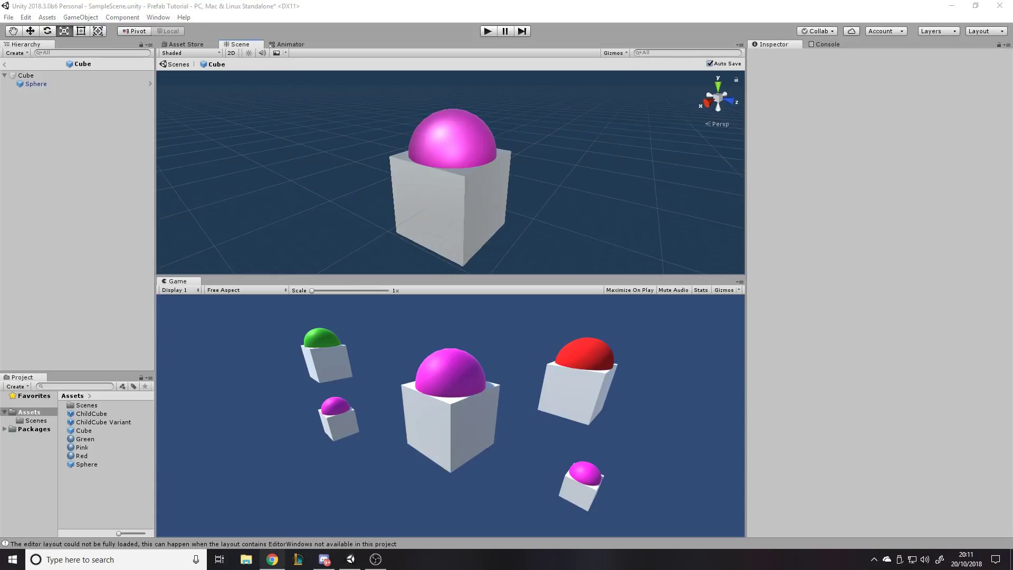